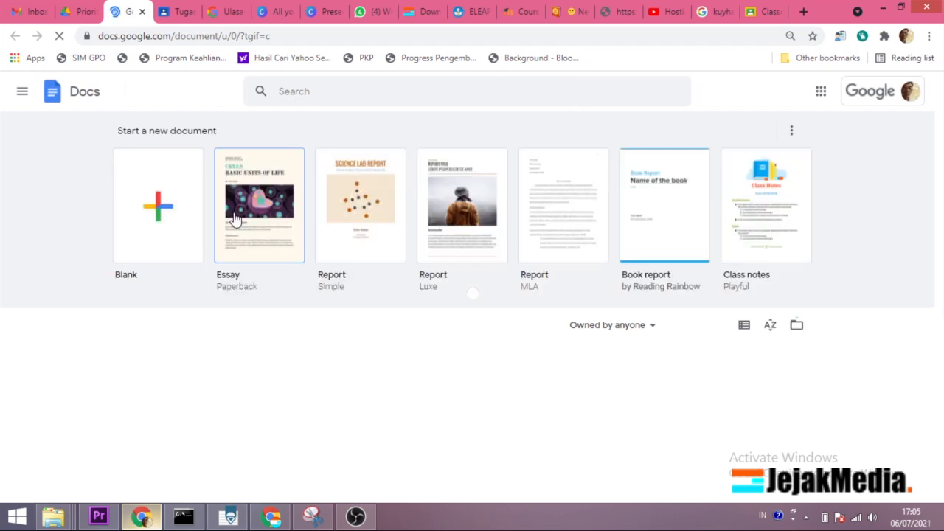
Step: Close the Docs start page and open the Google Docs template gallery from Drive
left_click(143, 12)
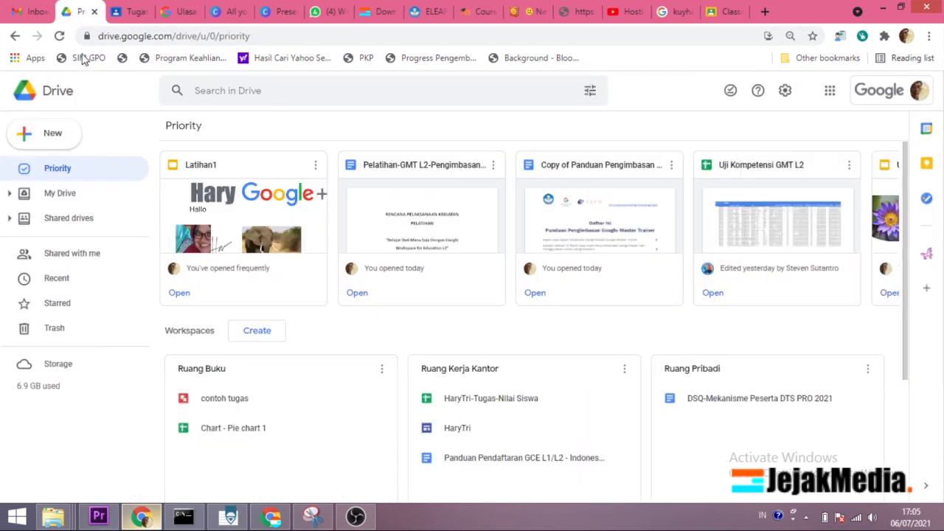
left_click(51, 141)
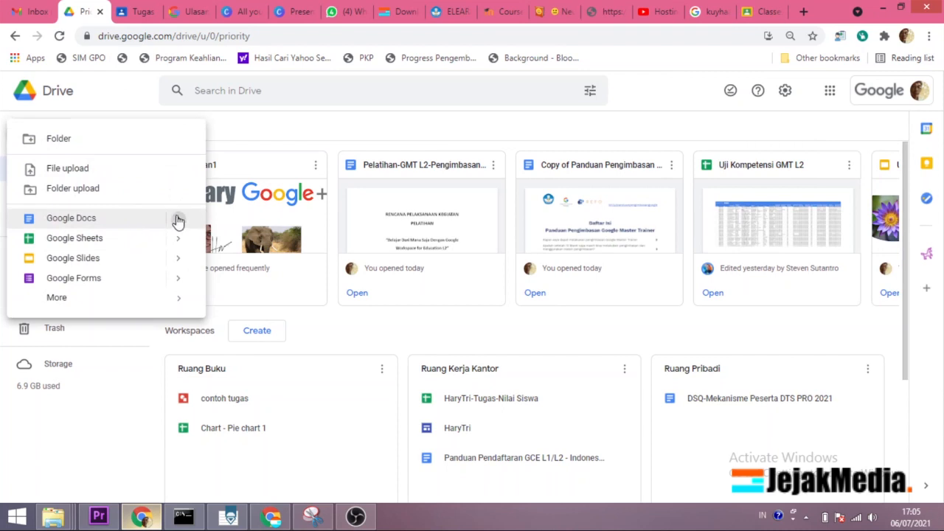
mouse_move(177, 219)
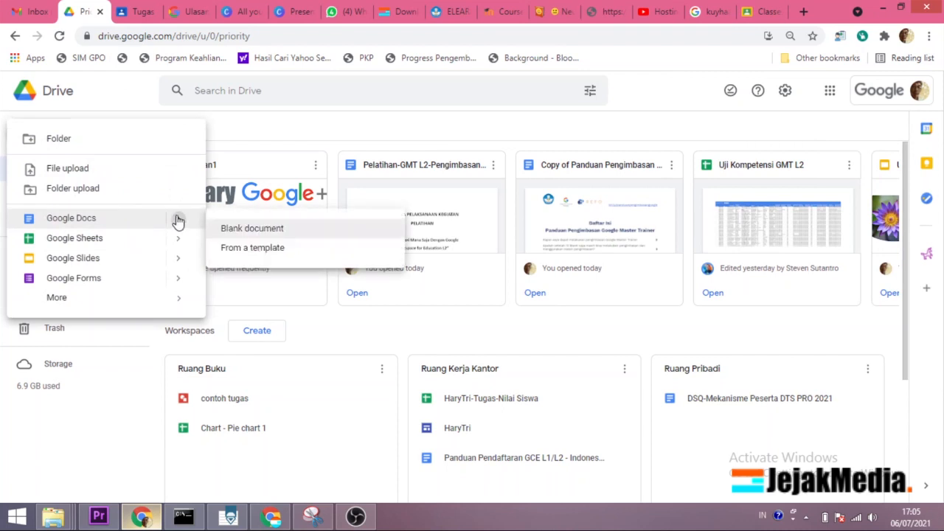
left_click(249, 251)
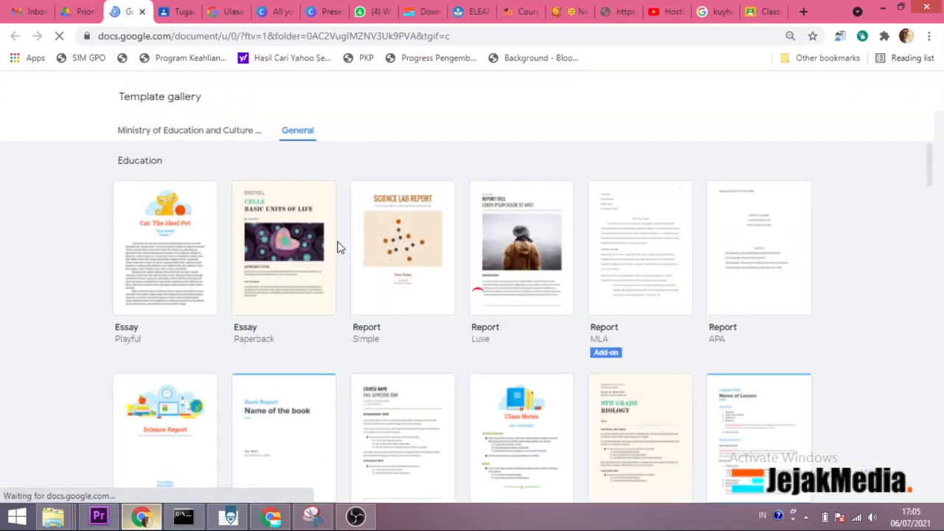
Step: Create a document from the Playful Class notes template and look through its content
scroll(344, 267, "down", 2)
scroll(345, 268, "down", 1)
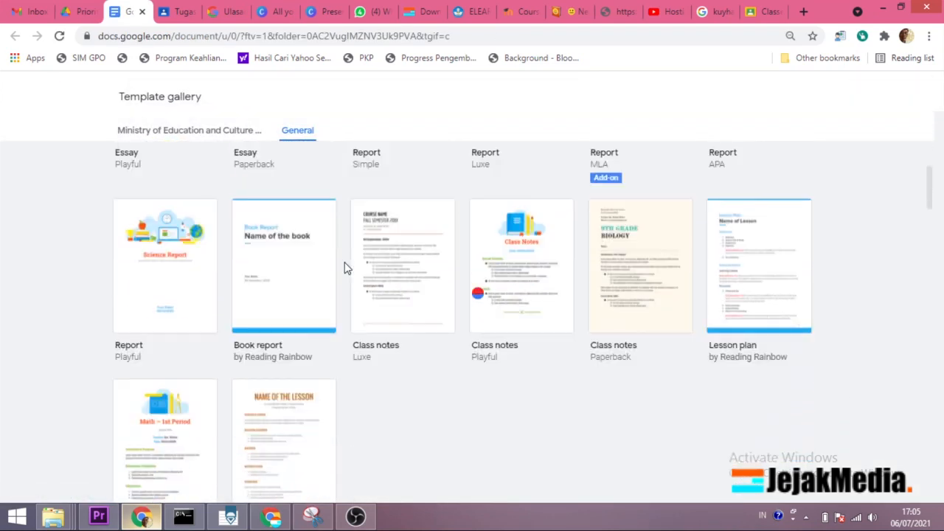
scroll(346, 268, "up", 3)
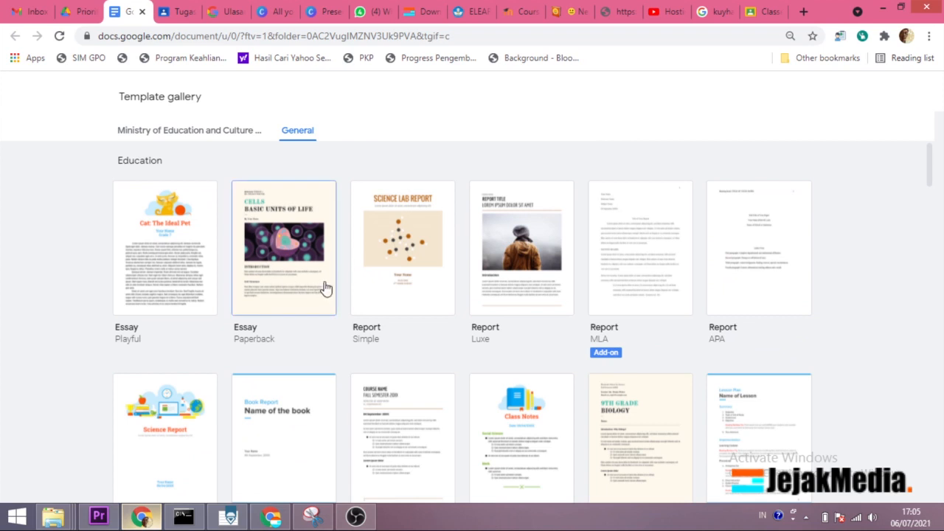
scroll(321, 299, "down", 2)
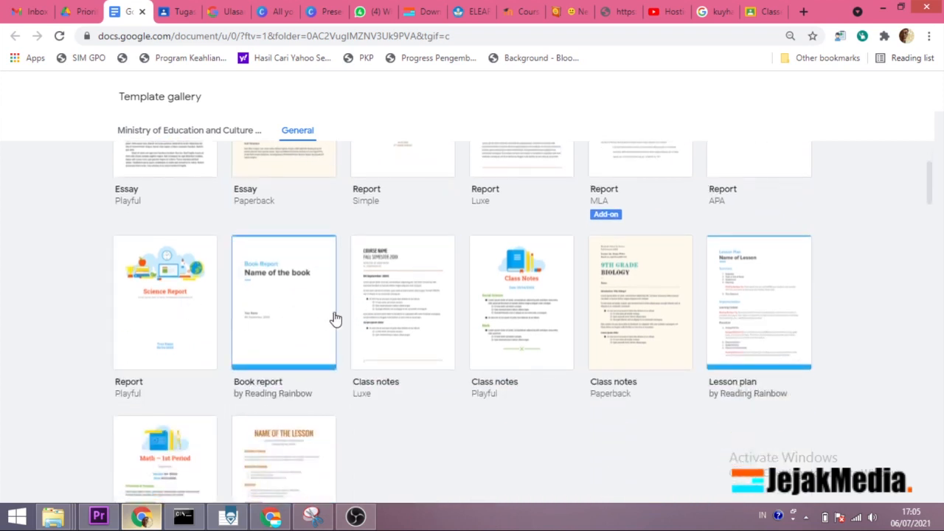
left_click(479, 293)
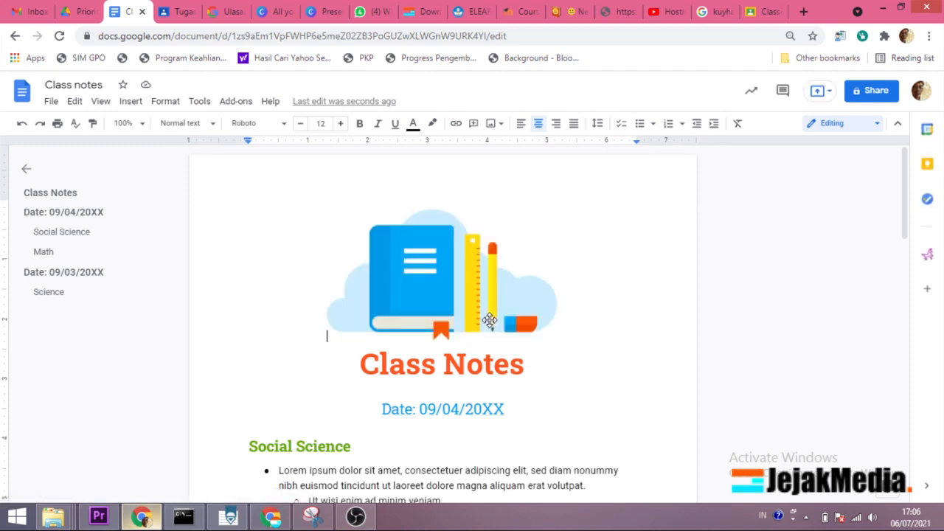
scroll(490, 322, "down", 4)
scroll(490, 323, "up", 3)
scroll(490, 324, "down", 3)
scroll(489, 325, "up", 3)
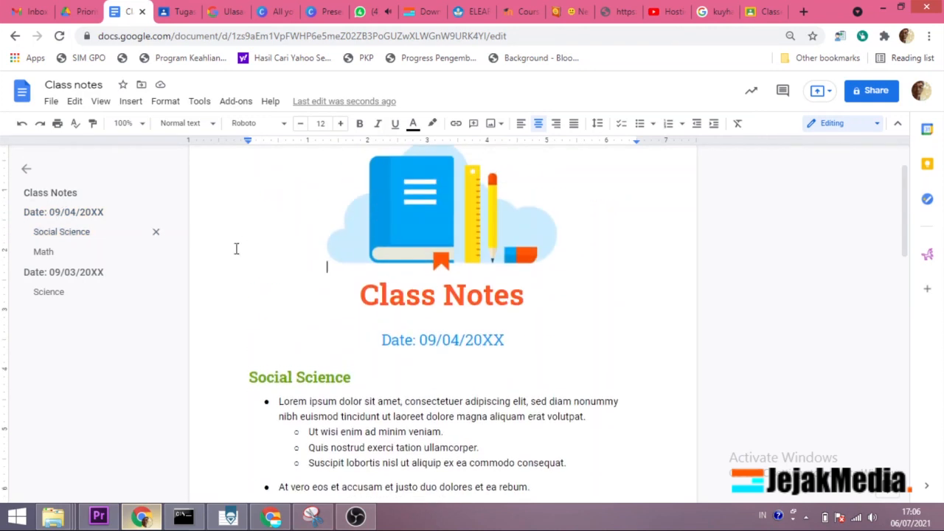
scroll(394, 273, "up", 1)
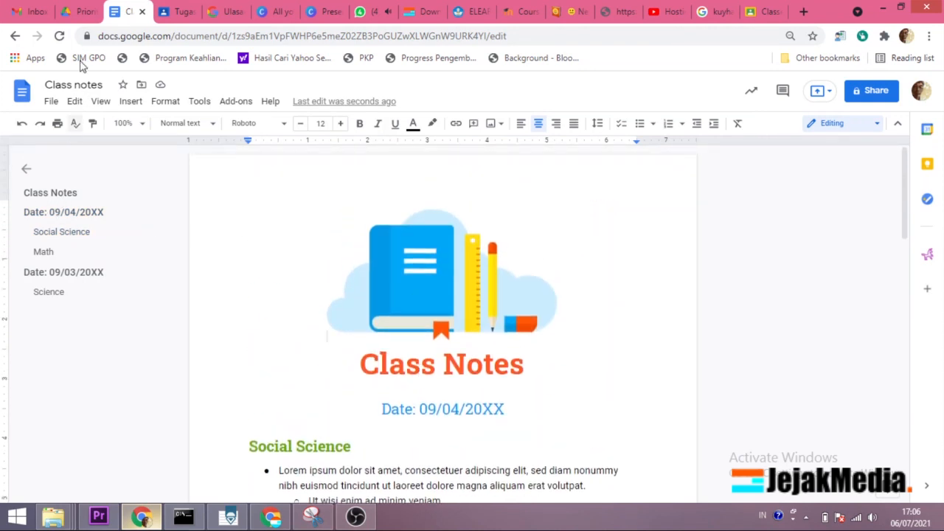
Step: Return to Drive and create a new blank Google Docs document
left_click(82, 12)
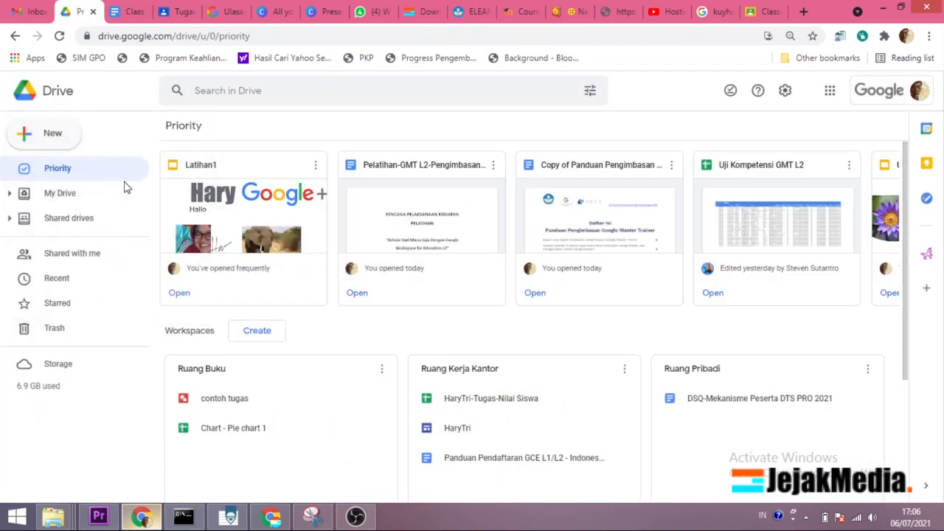
left_click(46, 146)
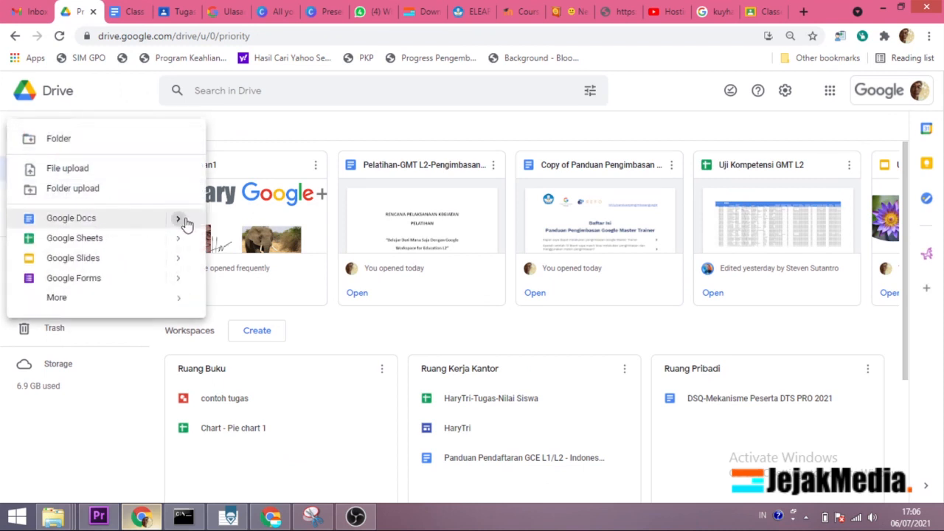
mouse_move(185, 223)
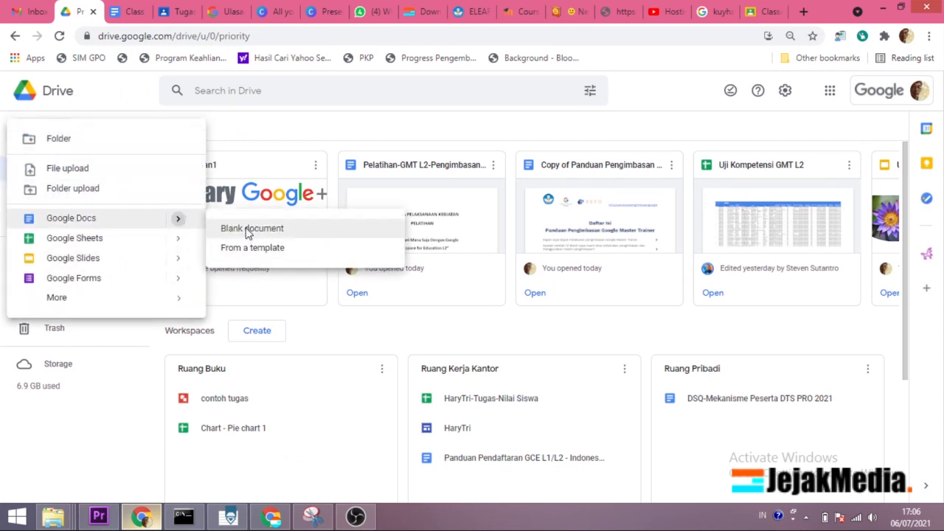
left_click(249, 230)
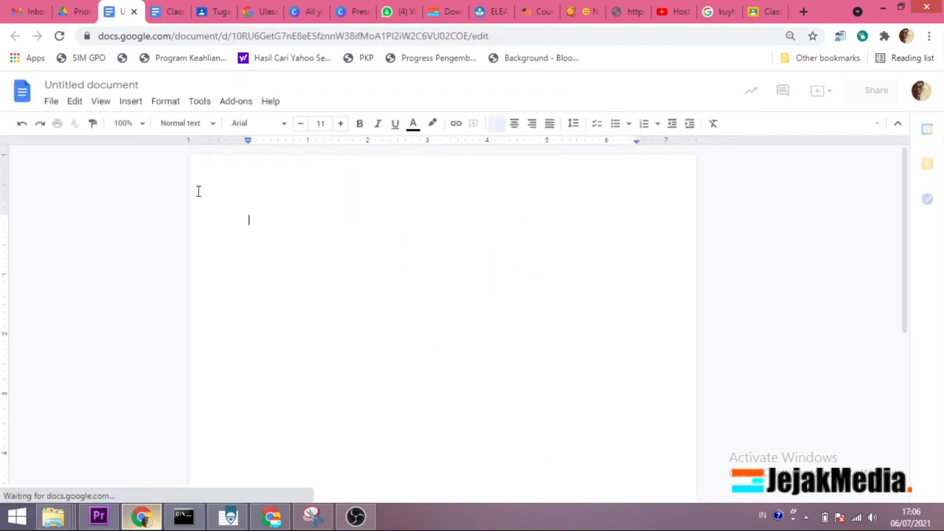
Step: Rename the blank document by appending "tihan-Doc-Youtube" to its title
left_click(84, 84)
left_click(85, 84)
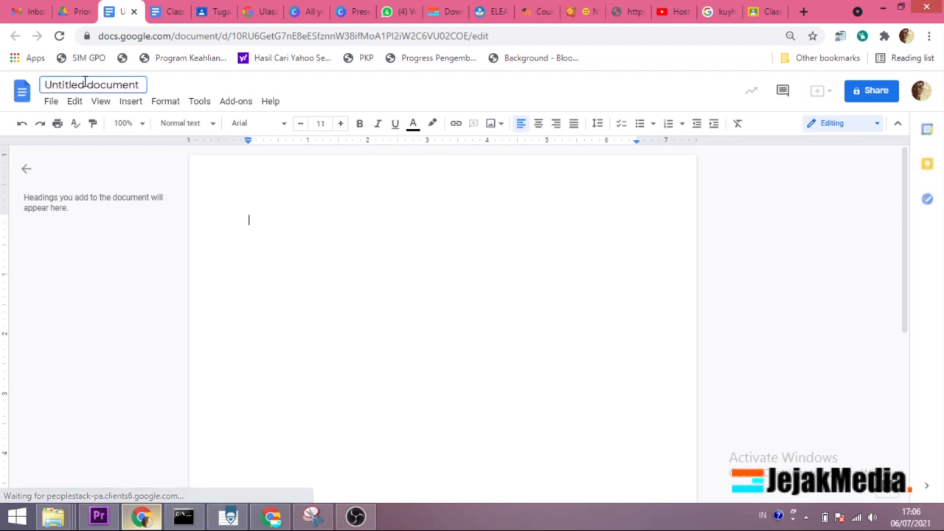
type("tihan-Doc")
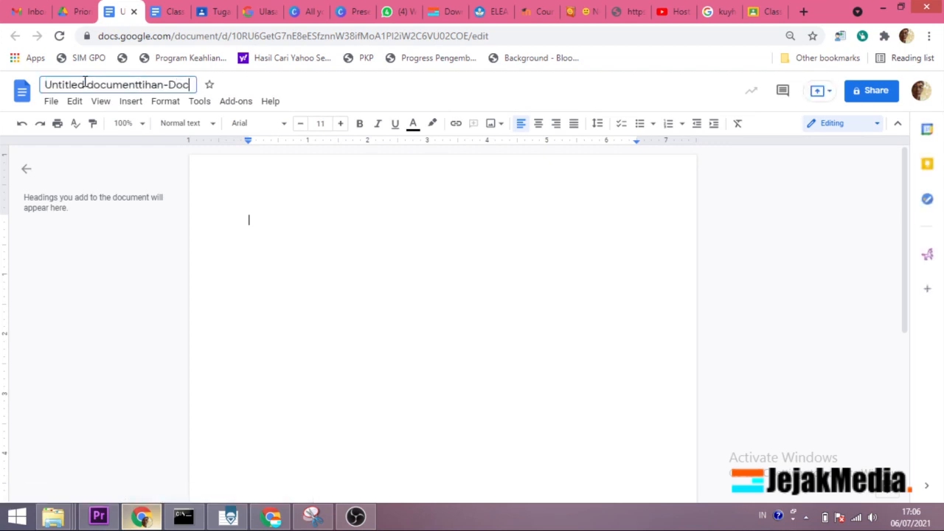
type("-Youtube")
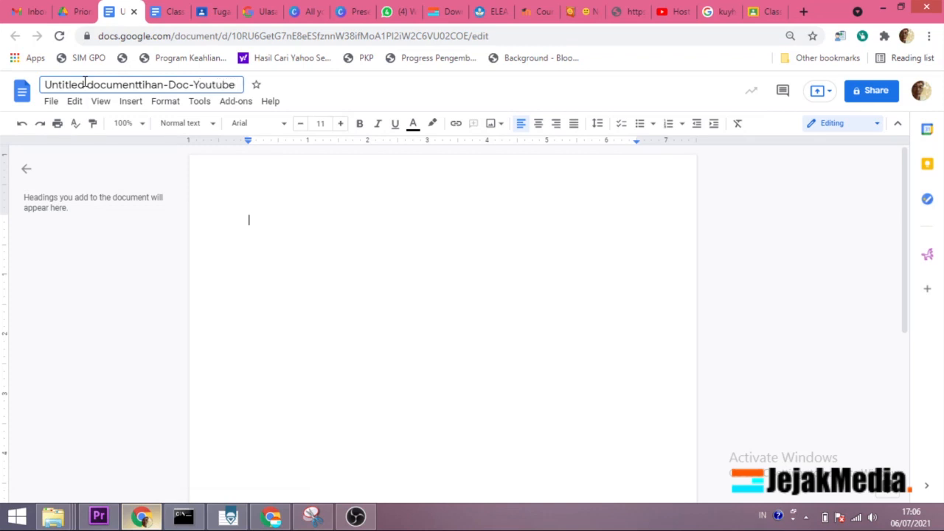
key("Return")
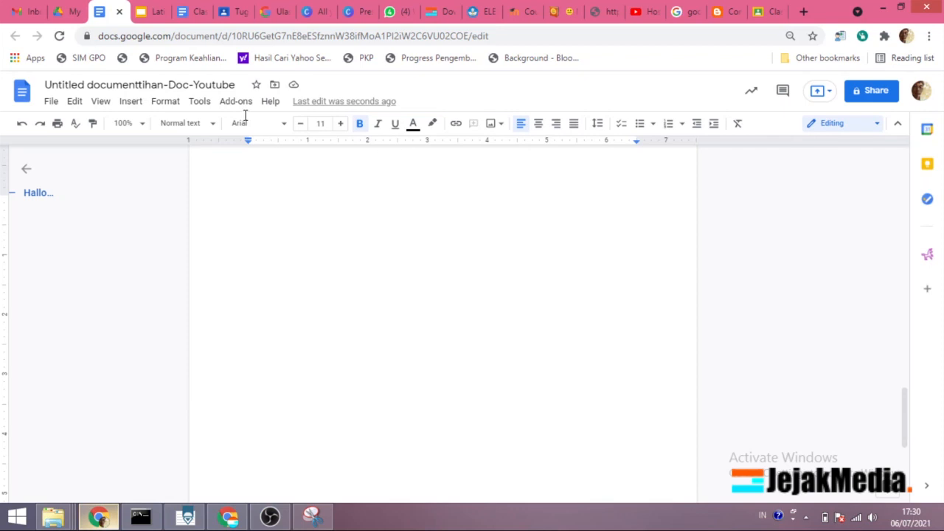
Step: Examine the document's available commands for file handling, editing, viewing, inserting, formatting, tools, add-ons and help
left_click(51, 102)
mouse_move(97, 161)
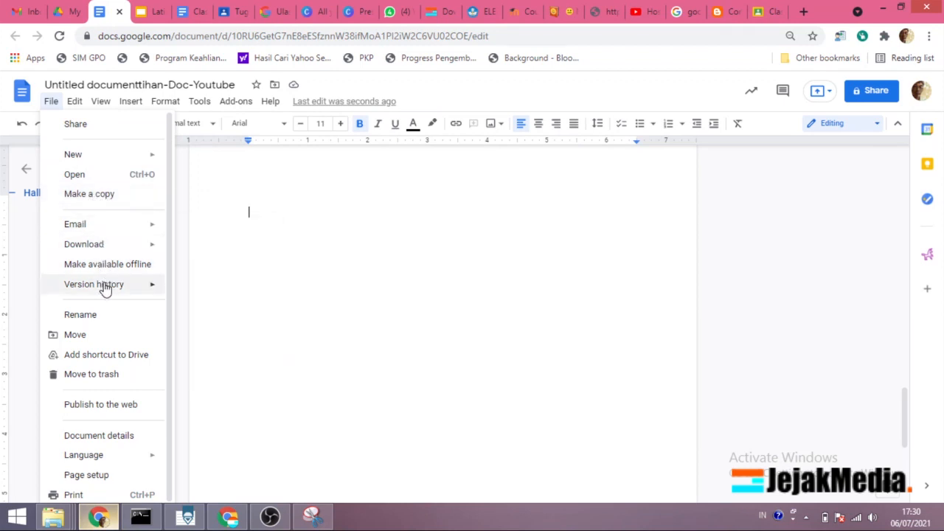
mouse_move(105, 287)
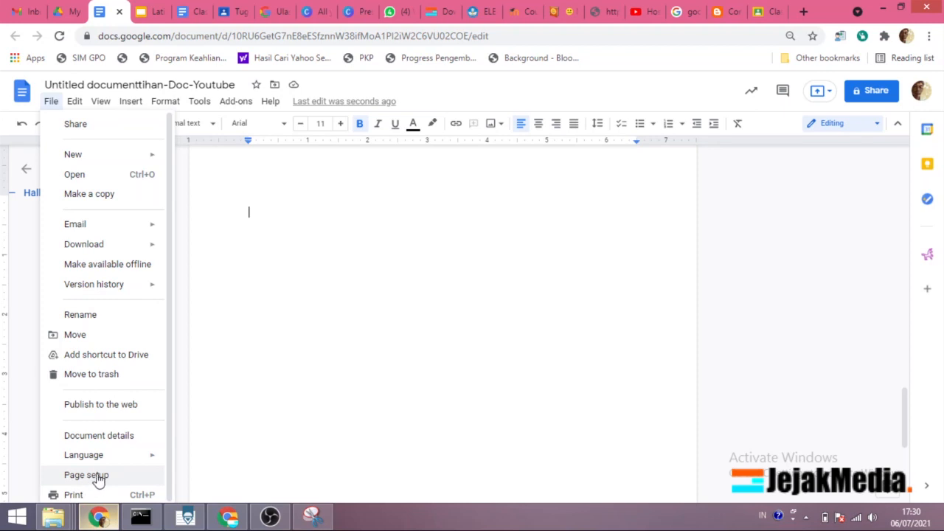
left_click(76, 103)
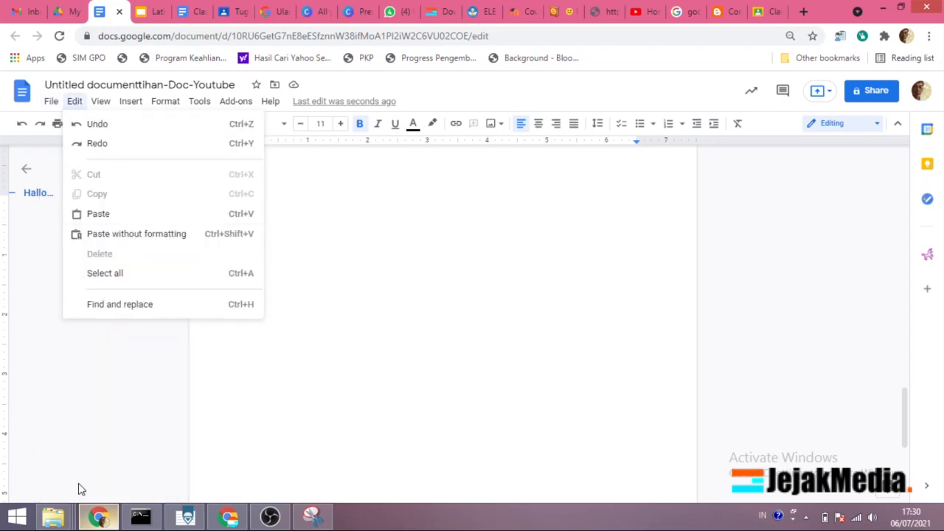
mouse_move(99, 104)
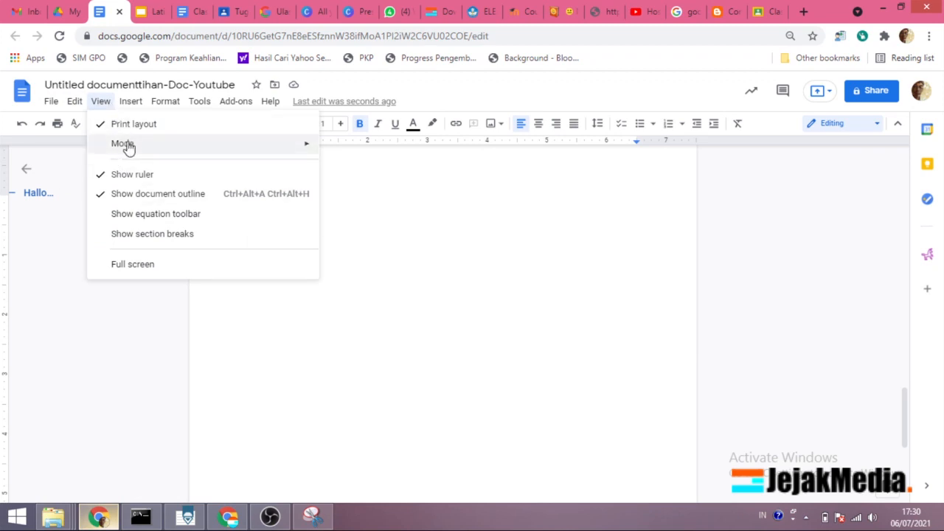
mouse_move(128, 104)
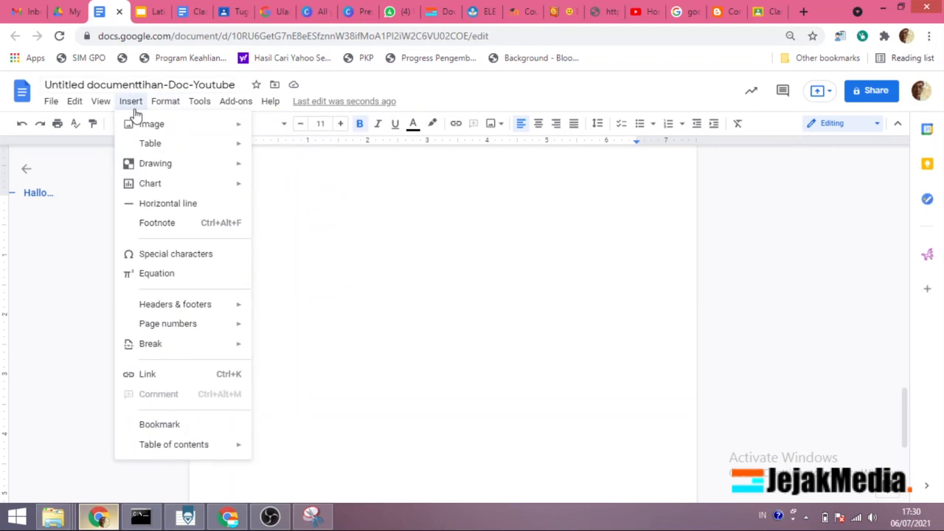
mouse_move(158, 345)
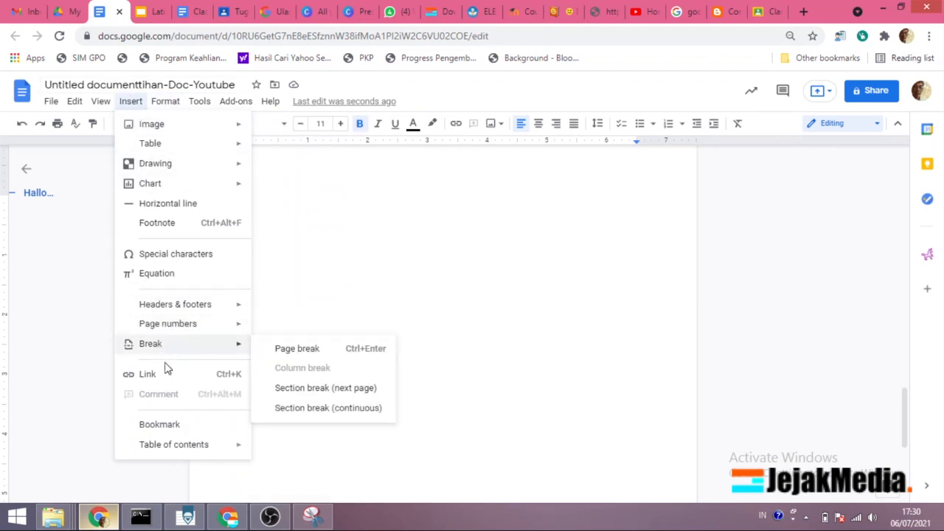
mouse_move(165, 108)
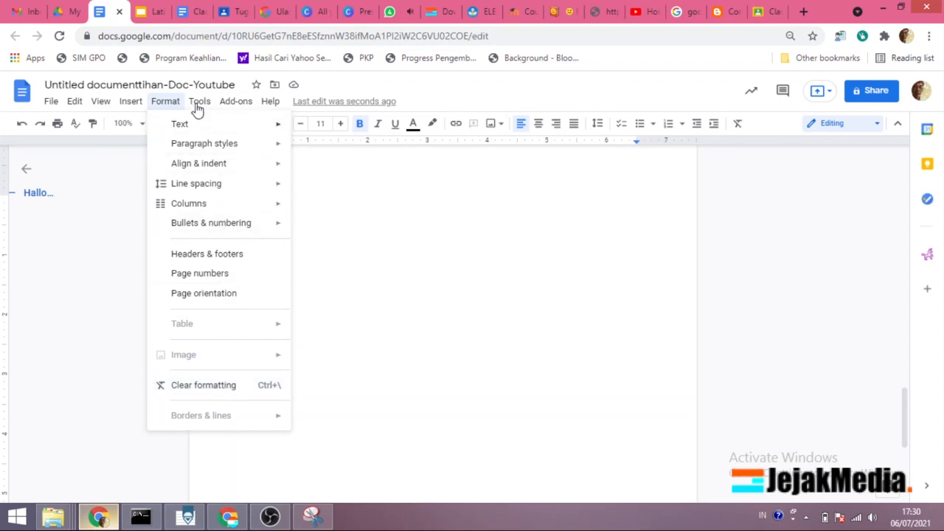
mouse_move(199, 107)
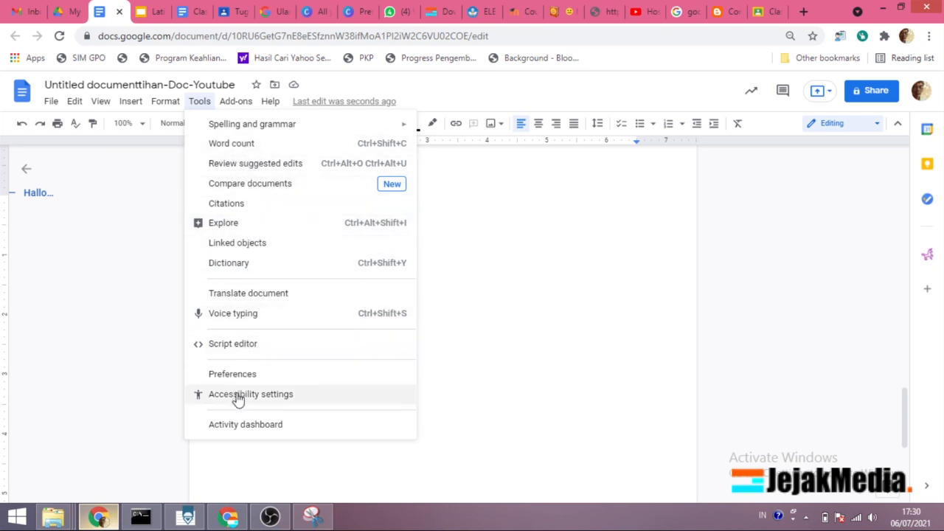
mouse_move(236, 104)
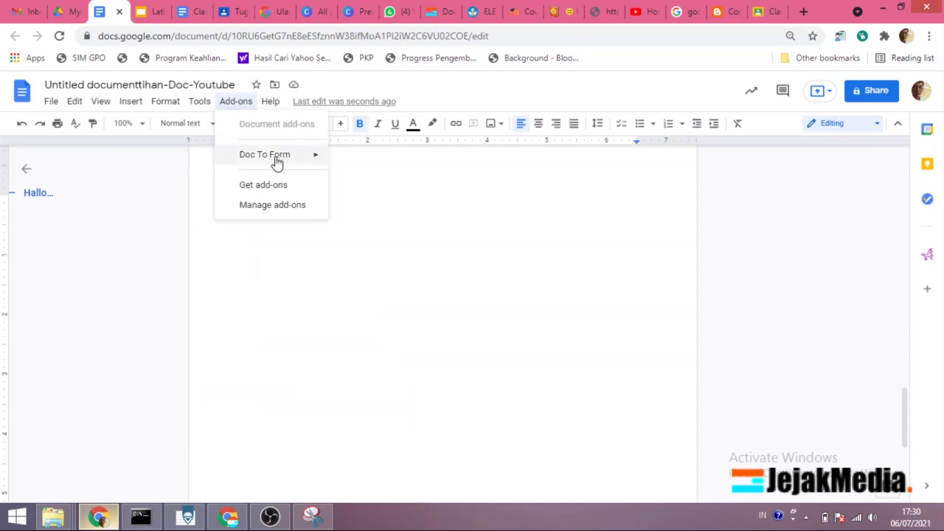
mouse_move(279, 164)
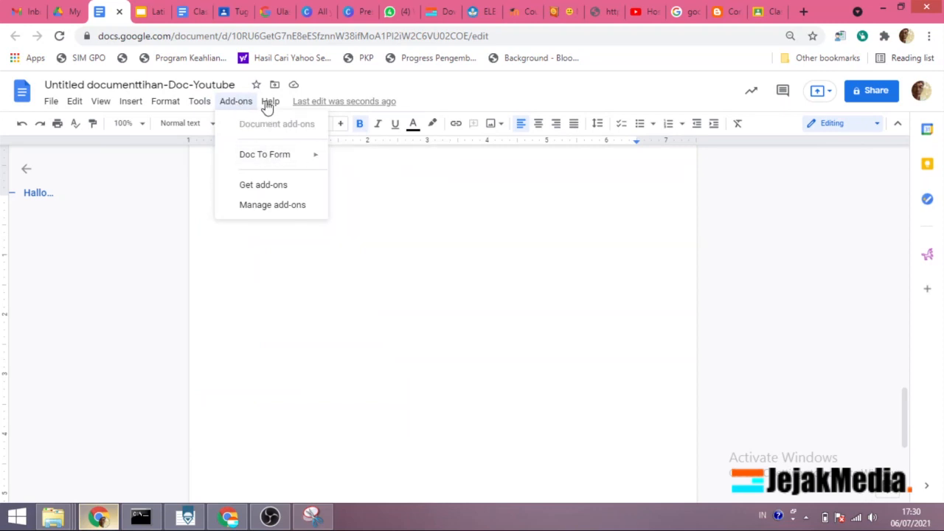
mouse_move(271, 105)
left_click(284, 370)
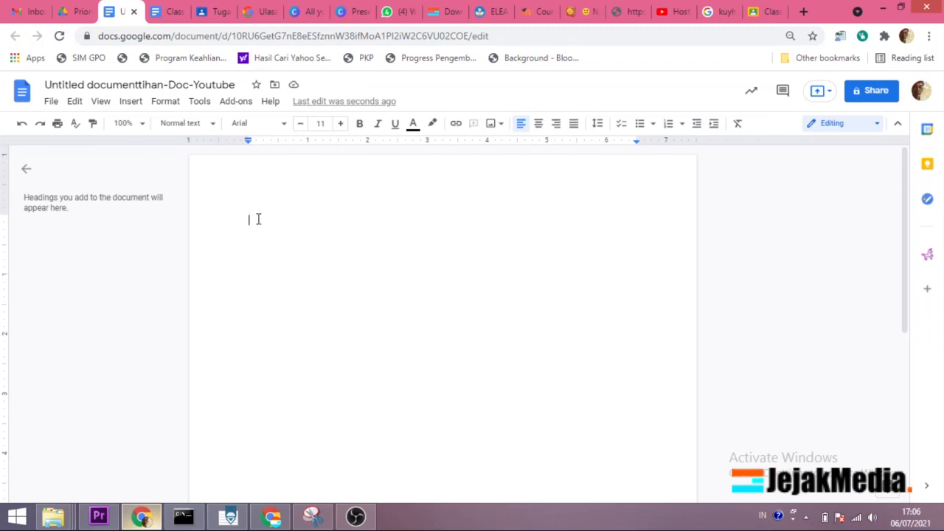
Step: Write "Hallo..." on the first line of the document and "Selamat Sianggg..." below it
type("Hallo  ")
type("Selamat Sianggg...")
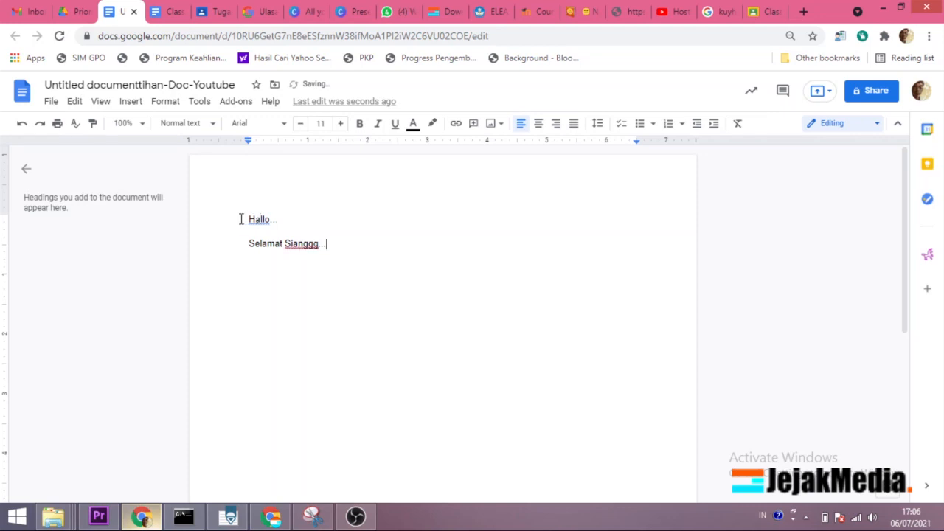
Step: Format the "Hallo..." line as bold, italic and underlined with red text
left_click_drag(274, 219, 278, 219)
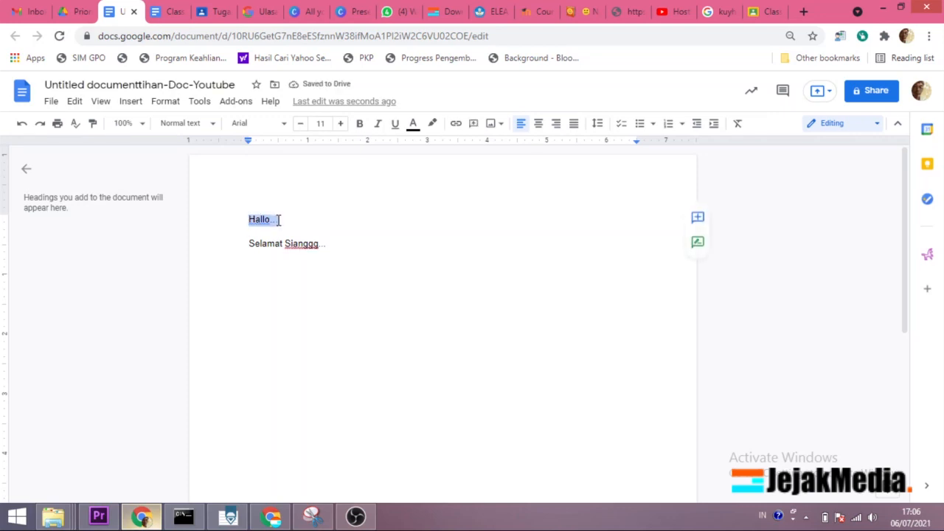
left_click(359, 128)
left_click(379, 127)
left_click(395, 124)
left_click(413, 124)
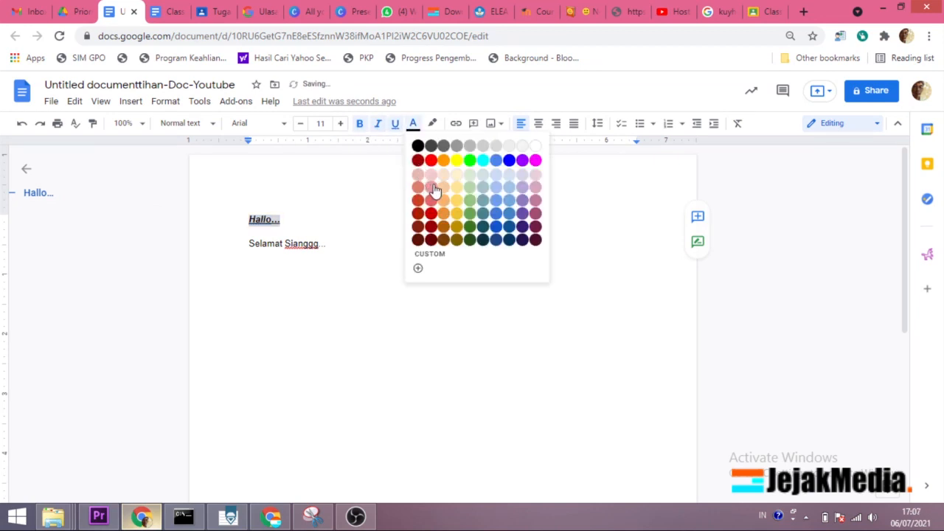
left_click(431, 159)
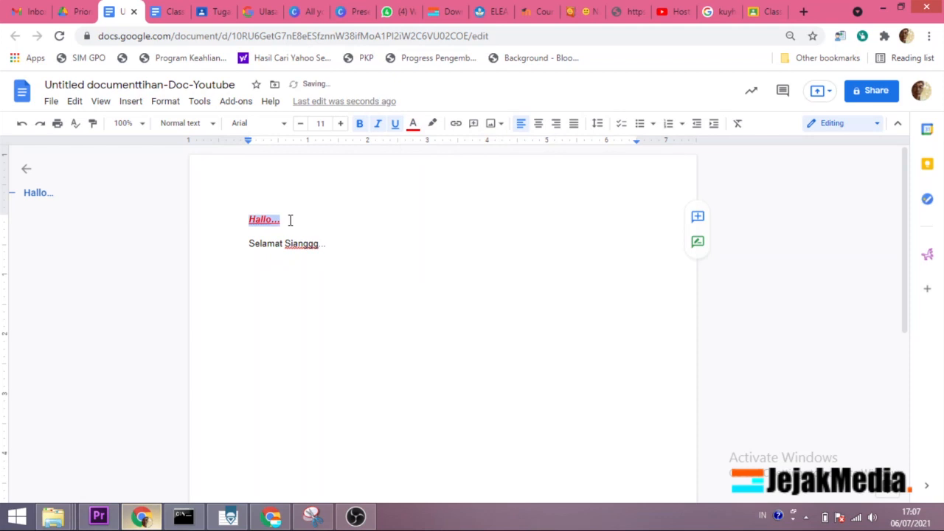
Step: Increase the font size of the "Hallo..." line by several points
left_click(340, 123)
left_click(340, 123)
left_click(340, 123)
left_click(340, 123)
left_click(333, 240)
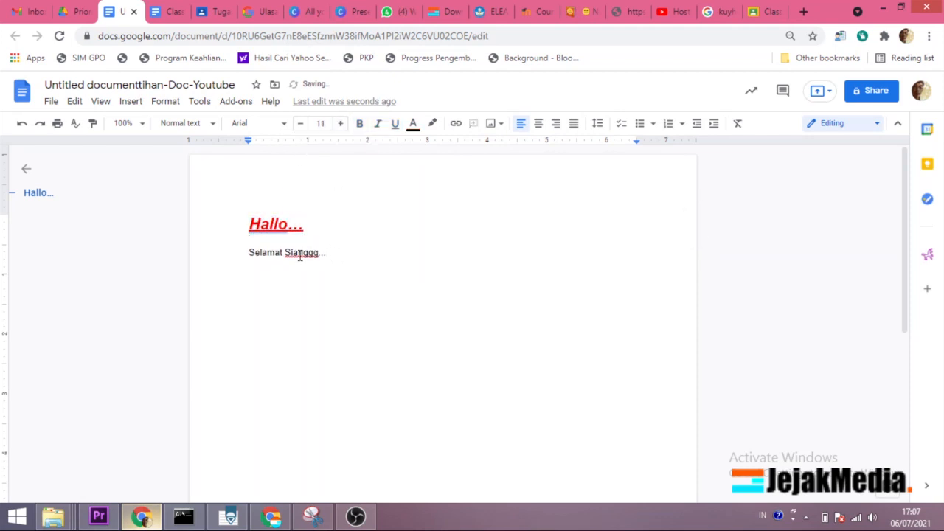
Step: Make the "Selamat Sianggg..." line bold and write "Iset Gambar" below it, leaving an empty line between them
left_click_drag(328, 252, 251, 255)
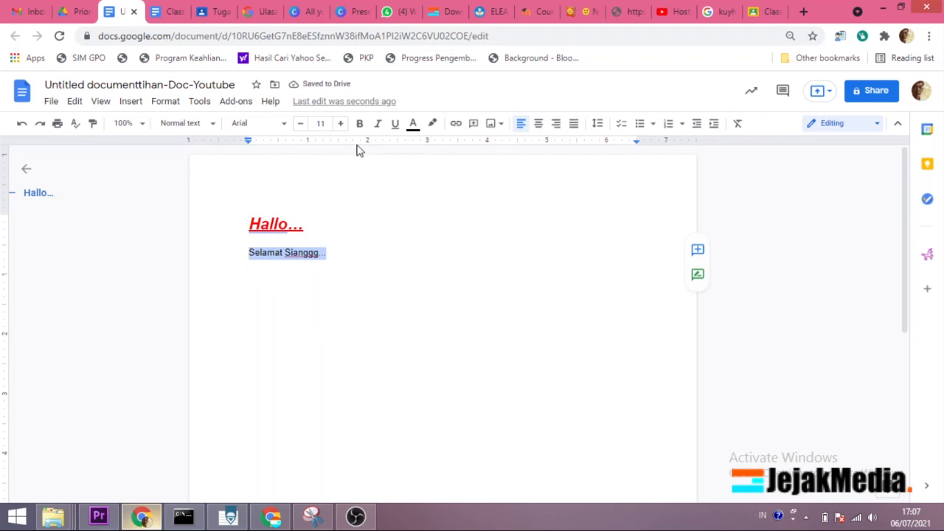
left_click(359, 123)
left_click(393, 255)
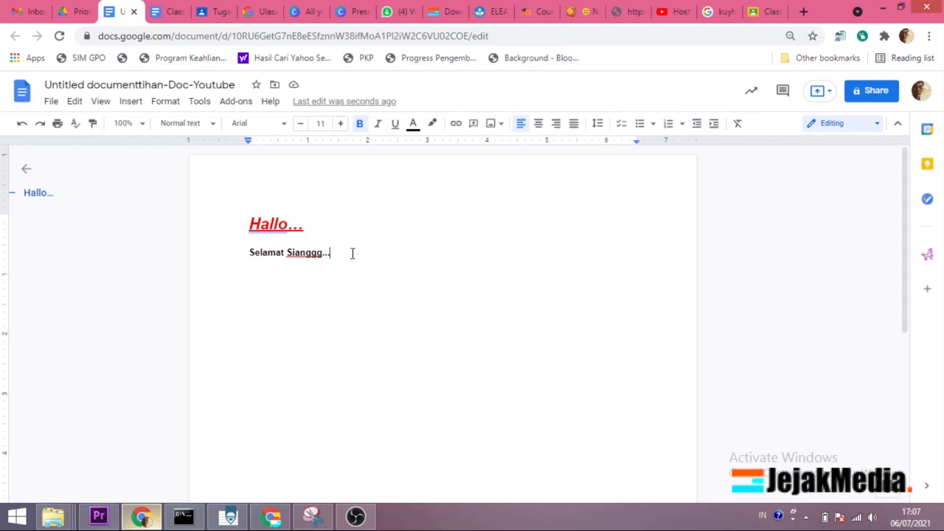
key("Return")
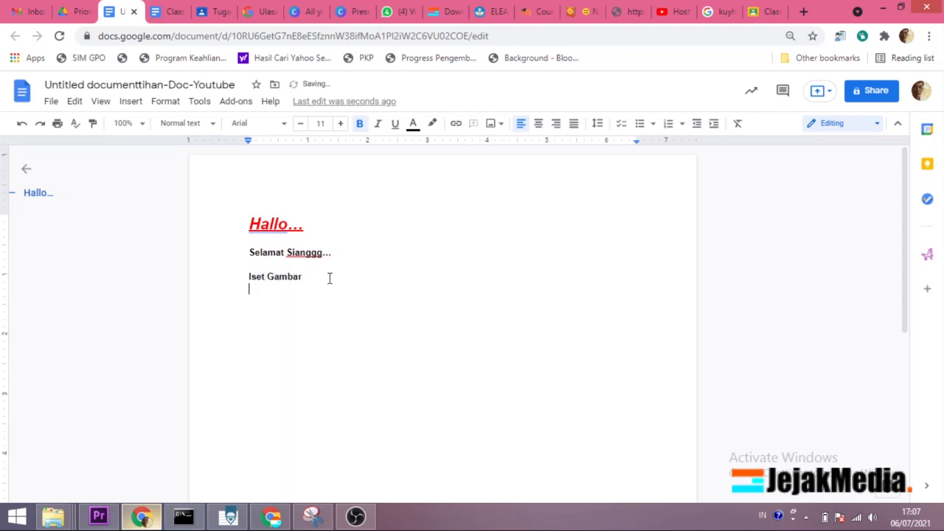
Step: Insert the photo of the woman with glasses and a red headscarf from the computer's Pictures > ptp-foto folder above "Iset Gambar"
left_click(133, 101)
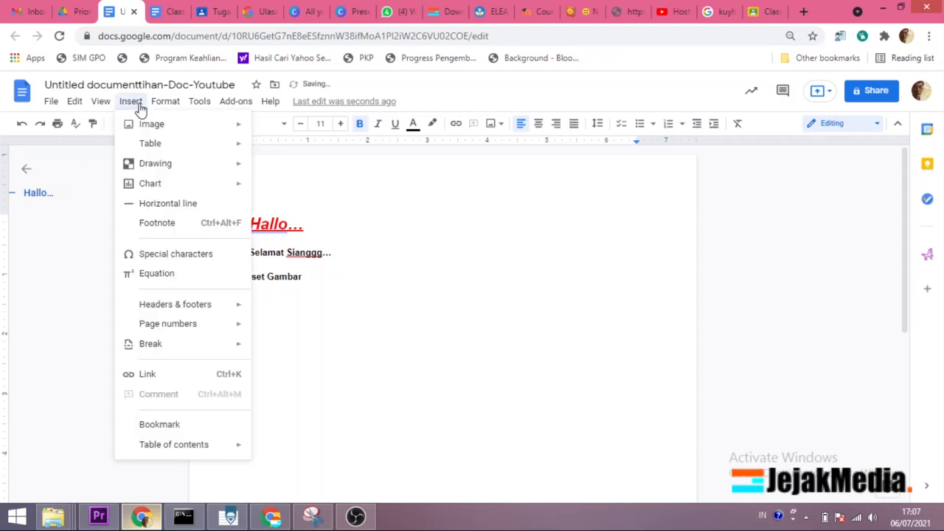
mouse_move(173, 130)
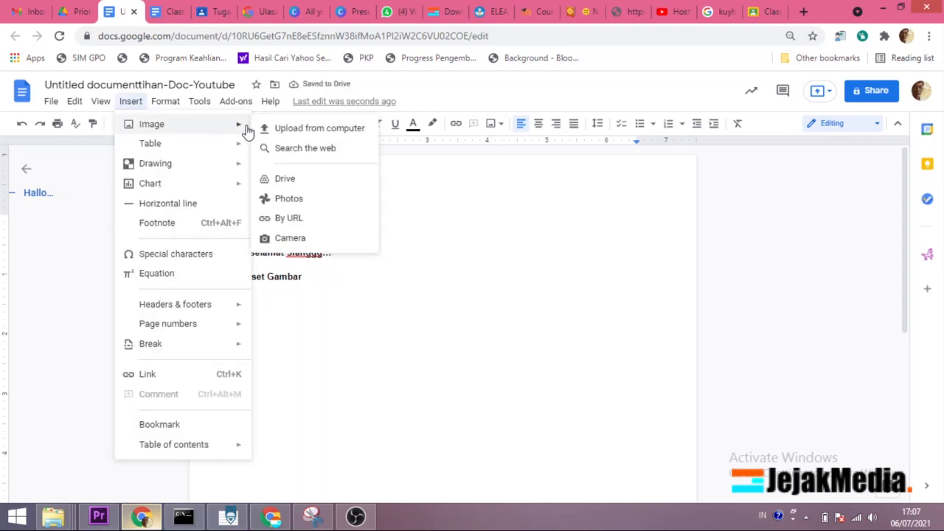
left_click(494, 262)
left_click(500, 125)
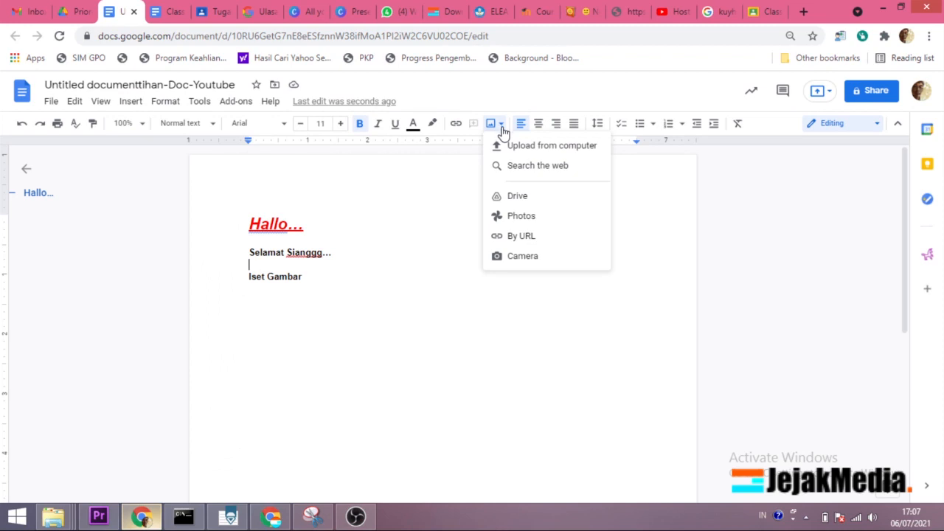
left_click(544, 147)
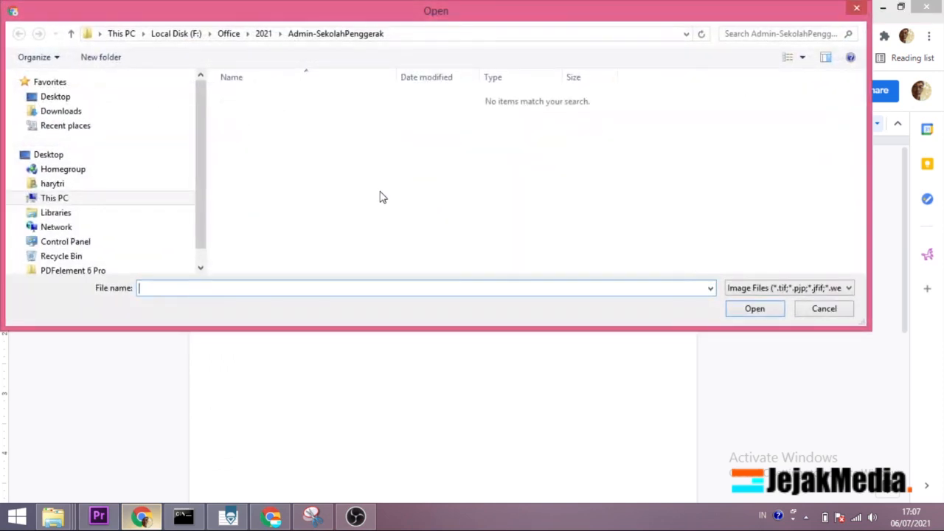
left_click(22, 198)
left_click(29, 206)
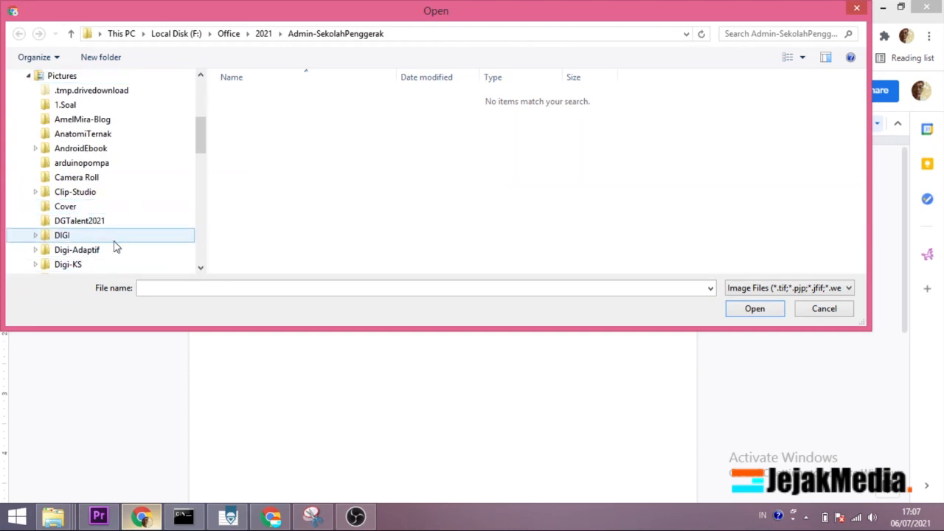
left_click_drag(201, 146, 206, 214)
left_click(70, 178)
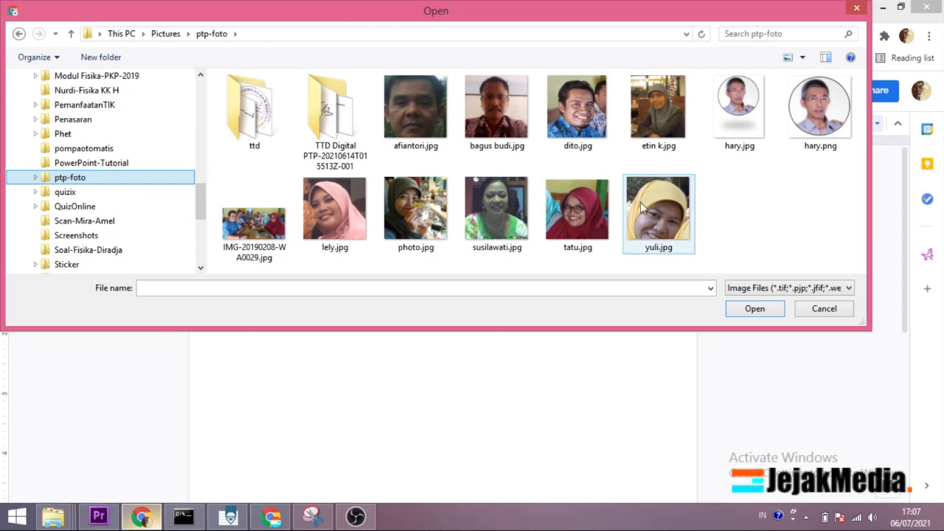
left_click(576, 214)
left_click(744, 309)
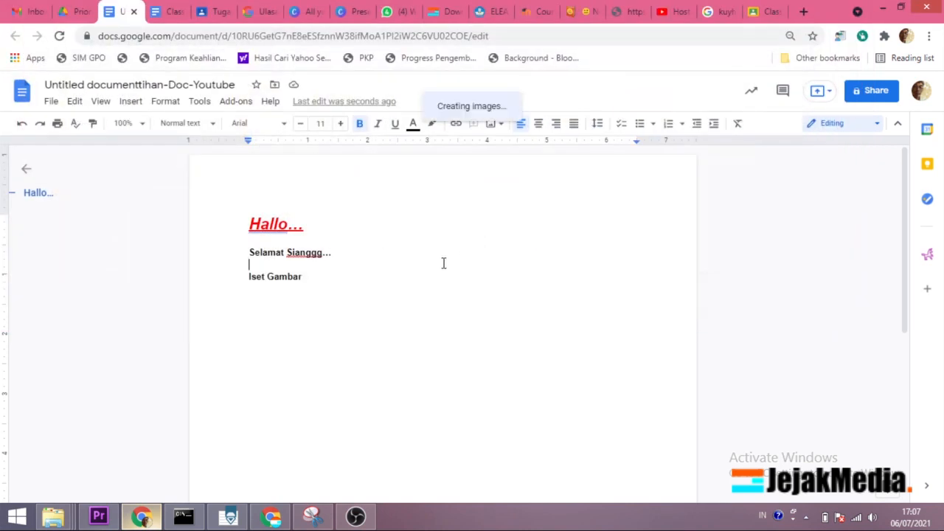
Step: Shrink the inserted portrait photo proportionally to about 1.9 inches wide
left_click(438, 264)
left_click_drag(438, 260, 326, 340)
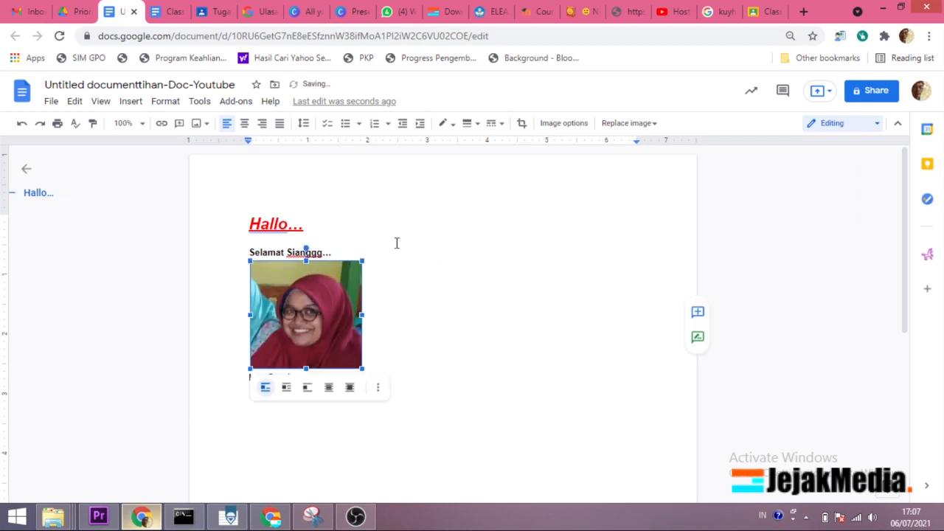
left_click(451, 255)
left_click(343, 316)
left_click(425, 268)
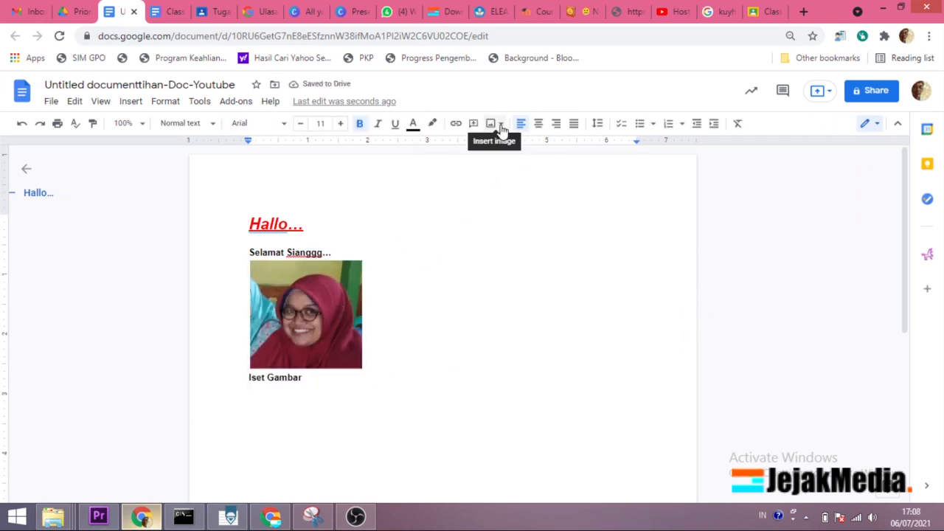
Step: Search the web for "gajah mada" images and insert the terracotta head picture right after the portrait photo
left_click(374, 268)
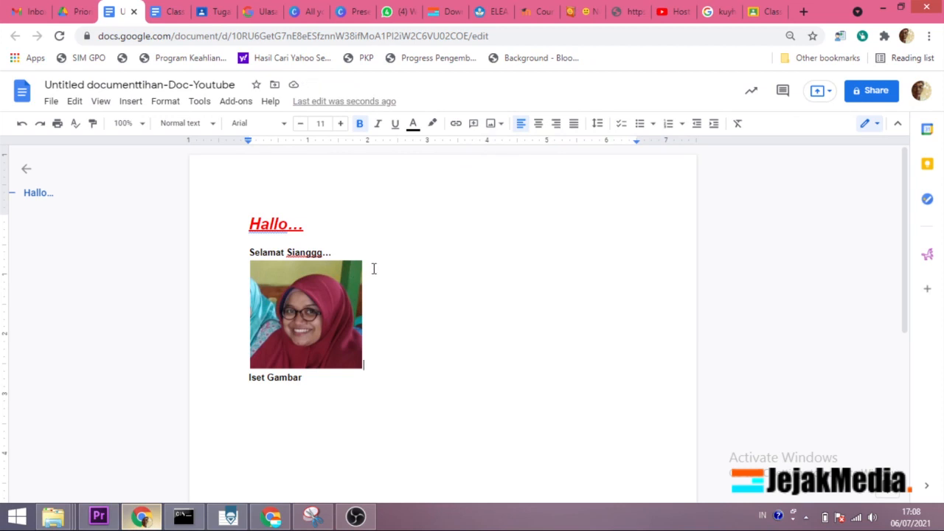
left_click(492, 123)
left_click(536, 169)
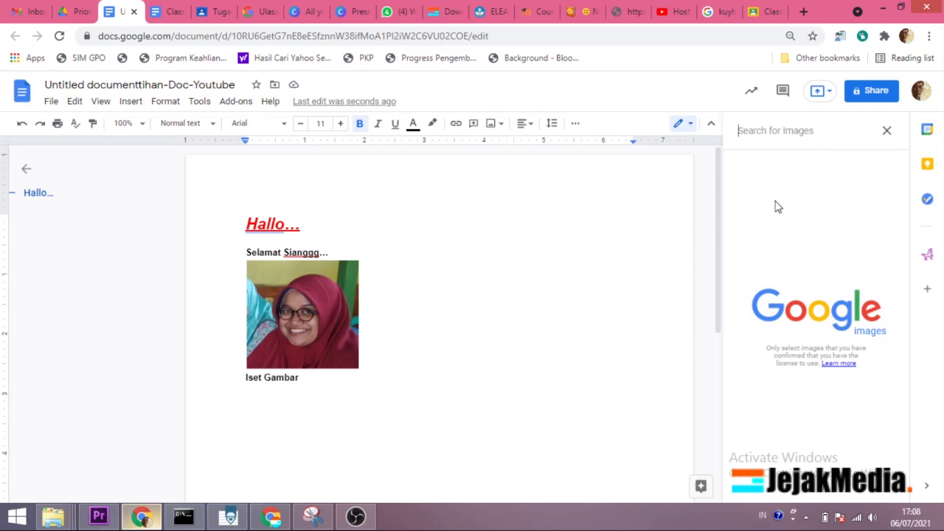
type("gajah")
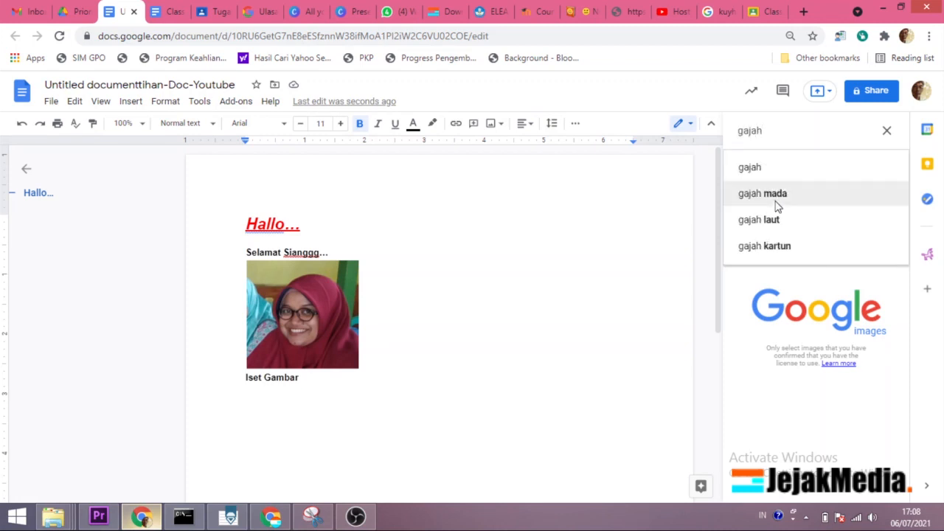
left_click(776, 207)
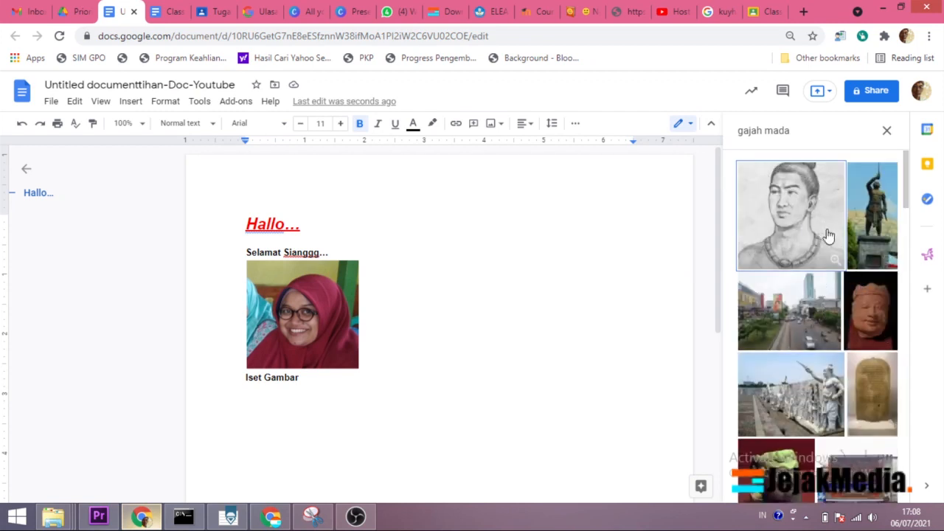
left_click(868, 323)
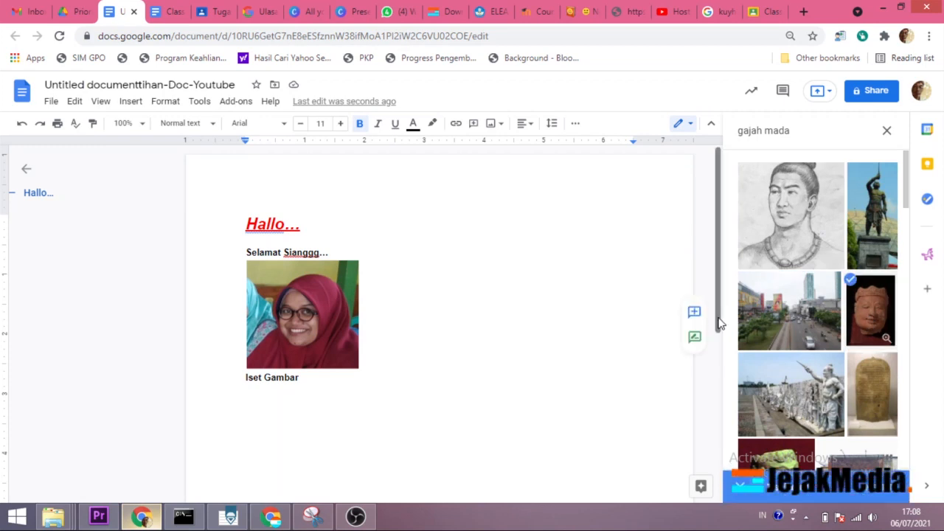
left_click(876, 493)
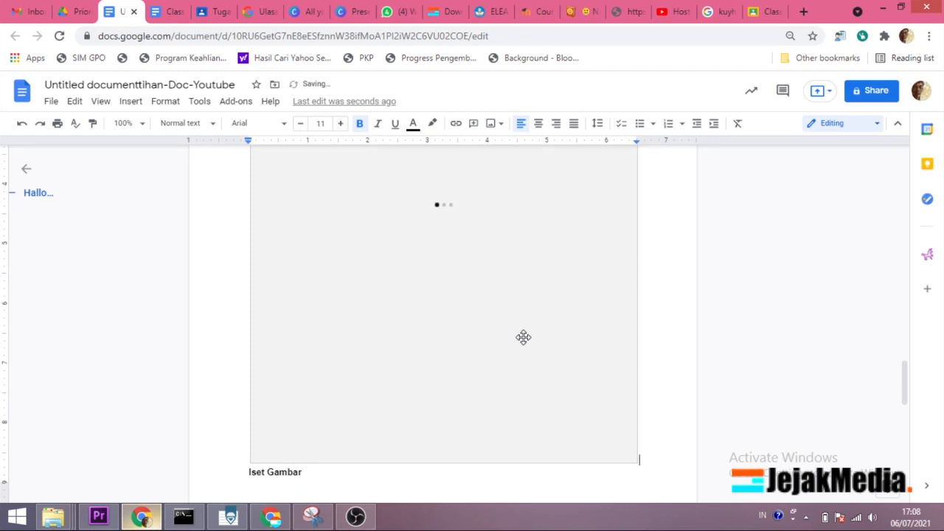
Step: Shrink the terracotta head picture proportionally to about 3.6 inches wide so it fits beside the portrait photo
scroll(553, 299, "up", 2)
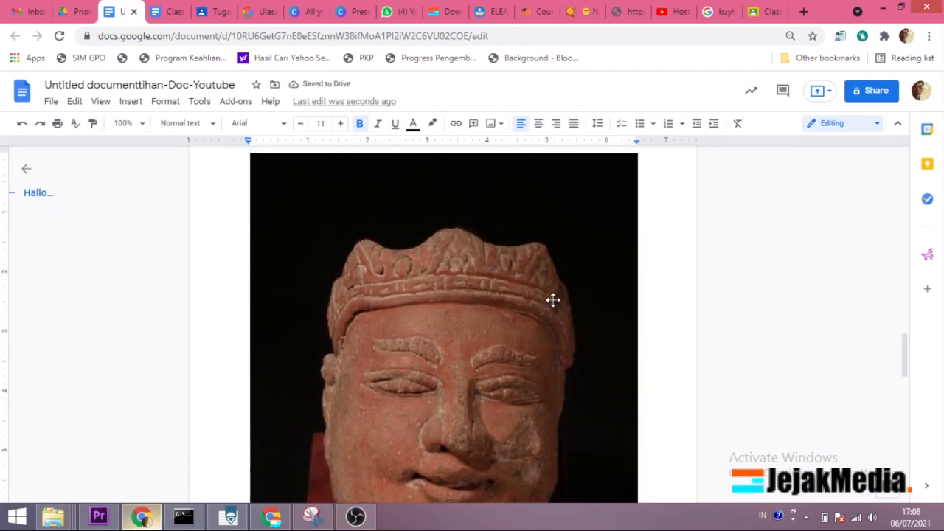
left_click(559, 295)
left_click_drag(637, 150, 380, 376)
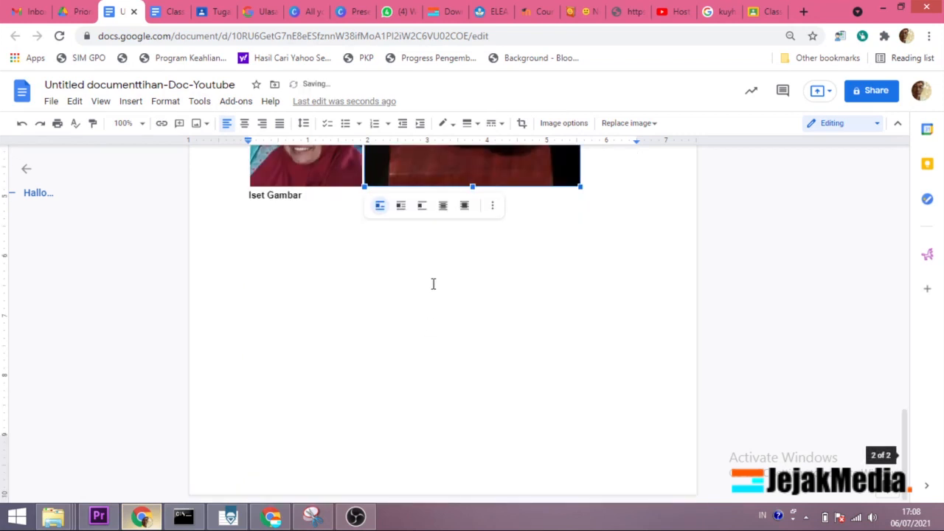
scroll(457, 265, "up", 2)
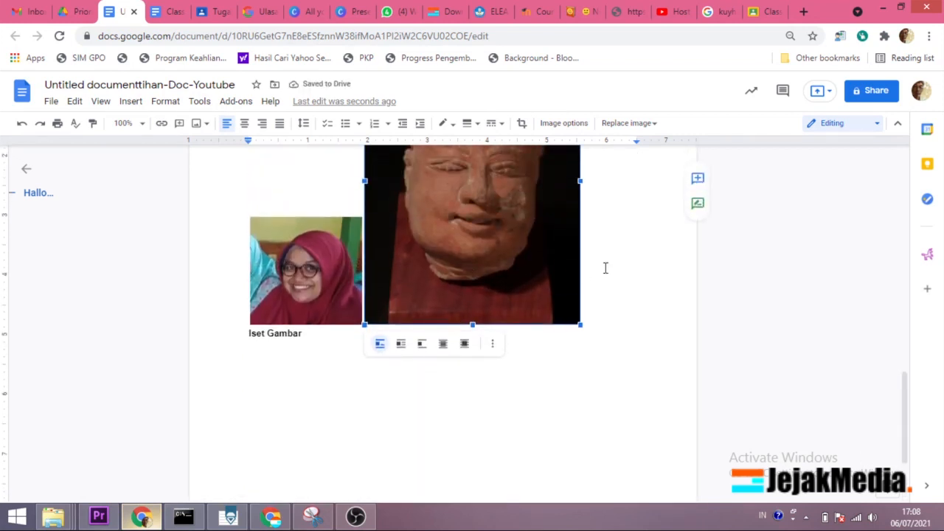
scroll(605, 267, "up", 1)
scroll(631, 309, "down", 1)
Step: Insert the handwritten signature image from Google Drive's recent files on the empty line below "Iset Gambar"
left_click(592, 367)
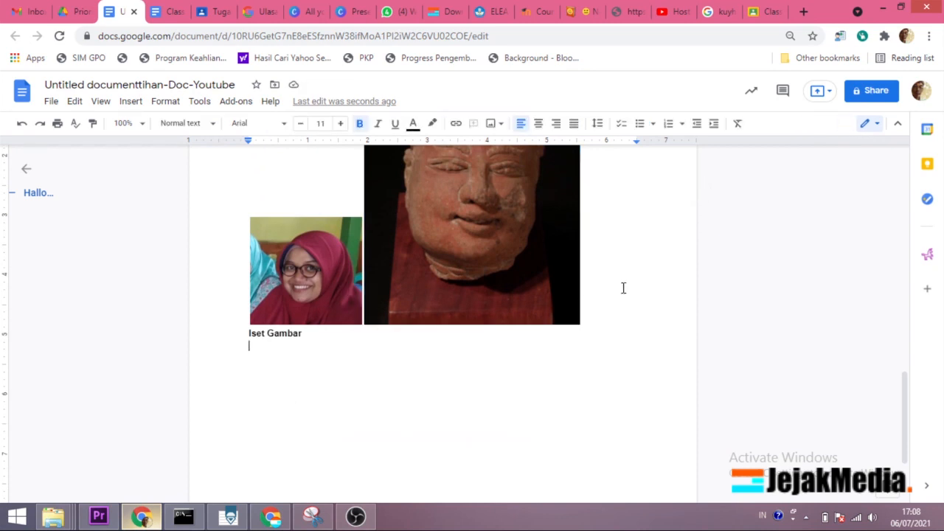
left_click(500, 127)
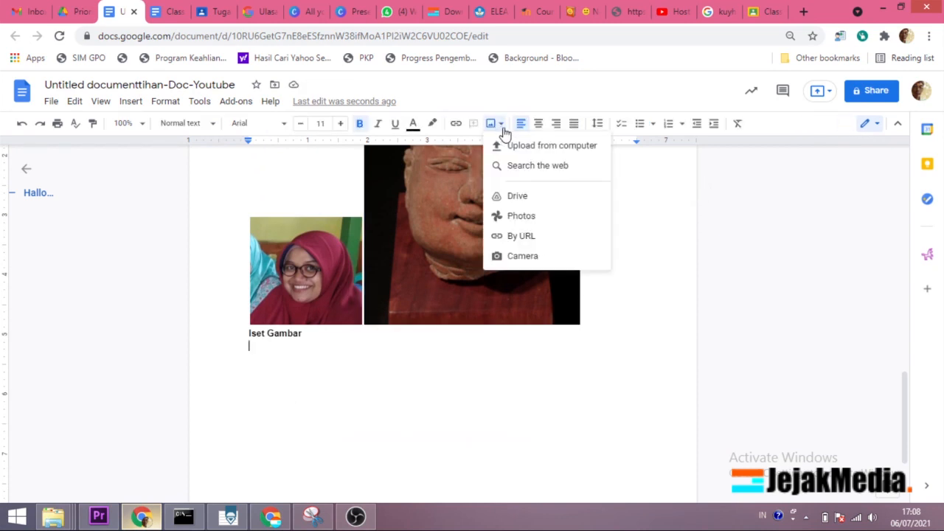
left_click(520, 196)
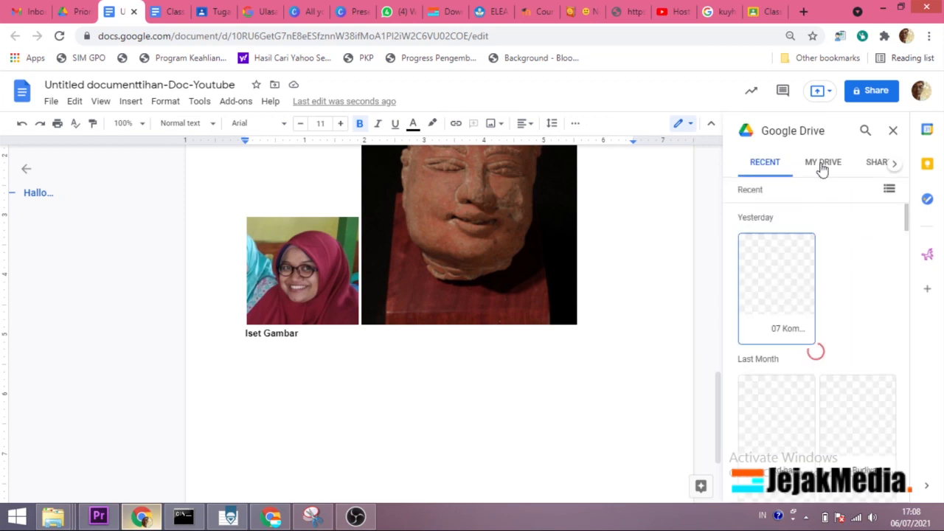
left_click(772, 410)
left_click(868, 492)
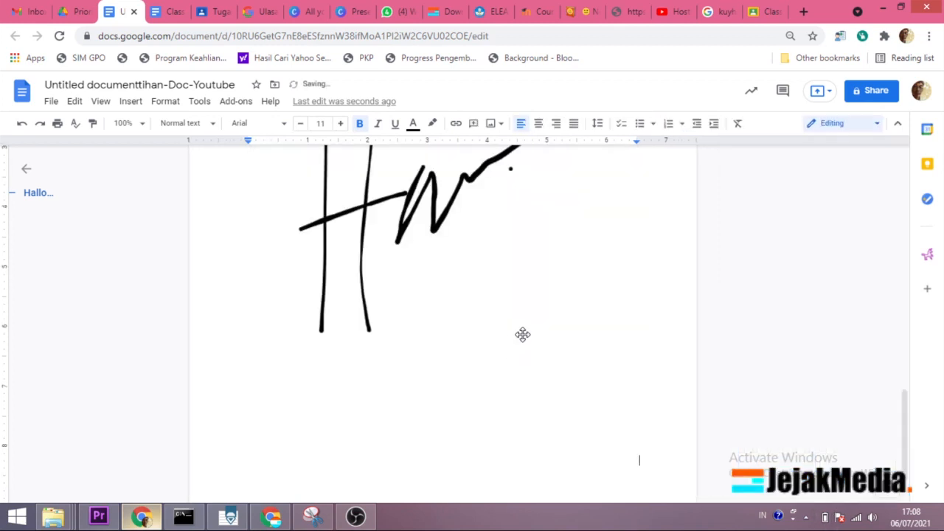
Step: Shrink the signature image proportionally to about 1.1 inches wide
left_click(499, 325)
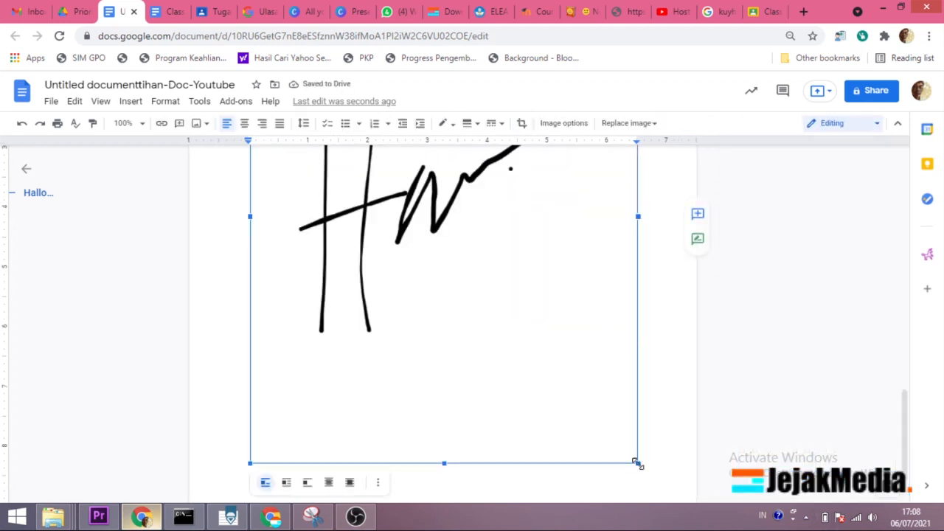
left_click_drag(638, 463, 409, 203)
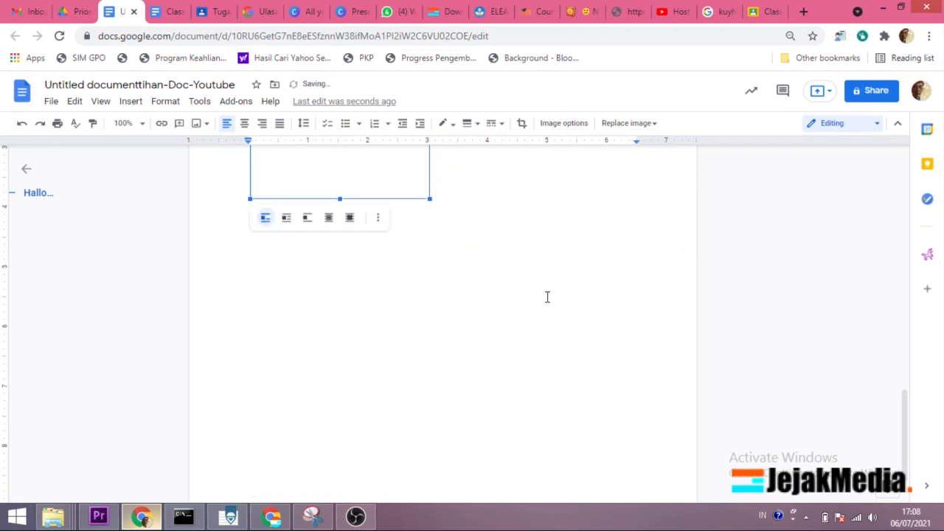
scroll(547, 296, "up", 3)
left_click_drag(433, 313, 321, 443)
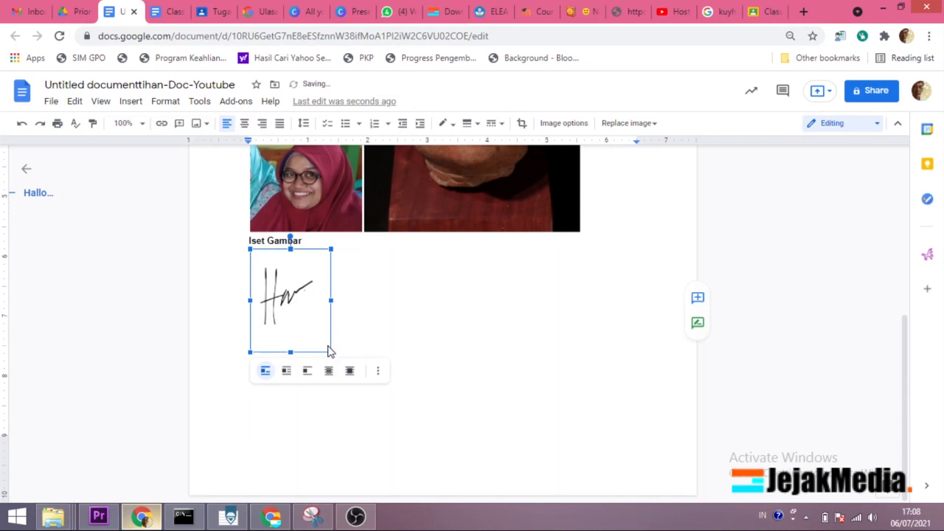
left_click_drag(317, 341, 315, 331)
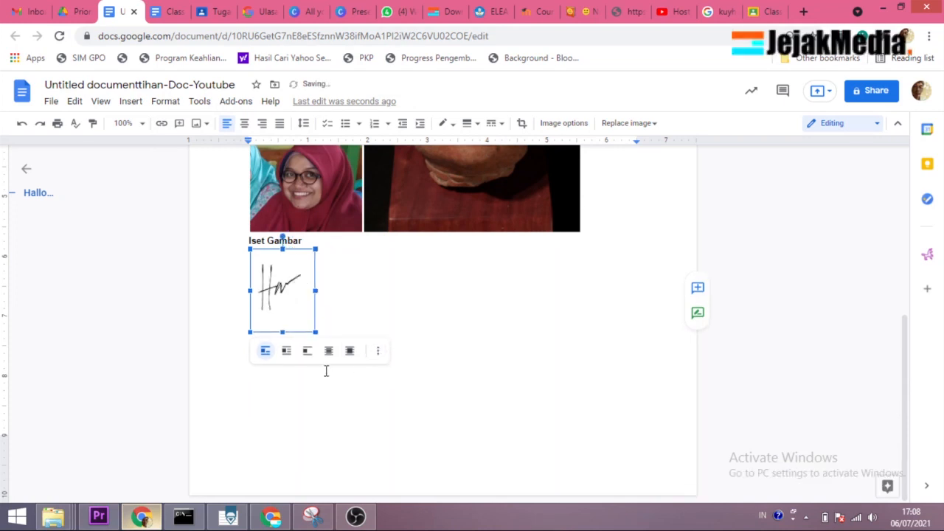
Step: Try the wrap text and behind text layouts on the signature image and return it to in line with text
left_click(286, 352)
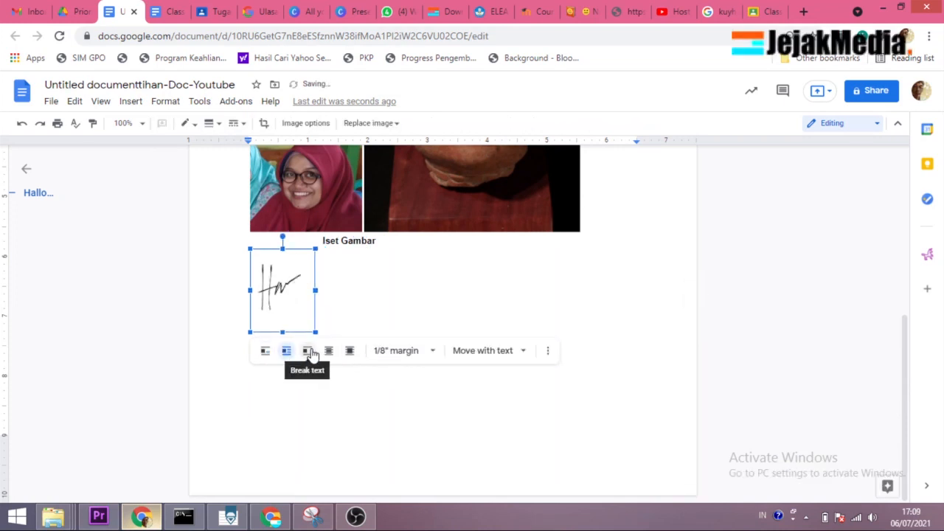
left_click(328, 353)
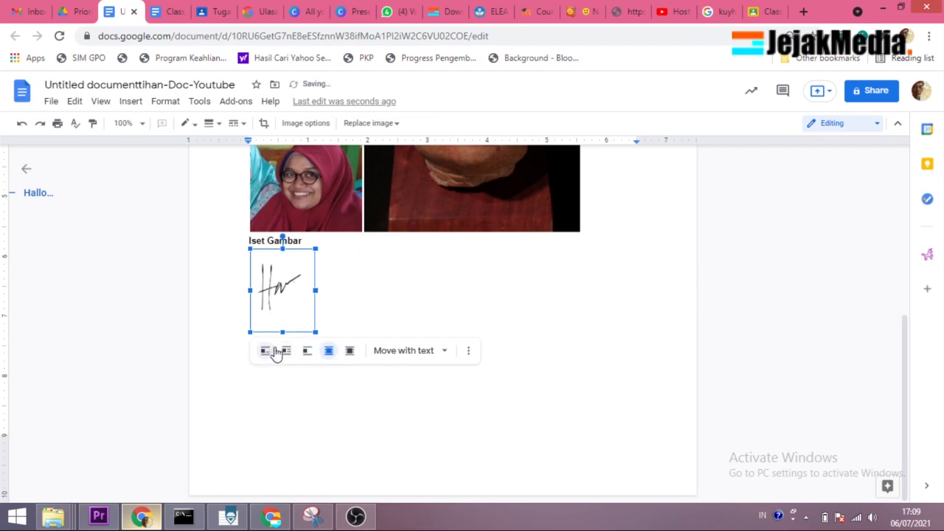
left_click(306, 310)
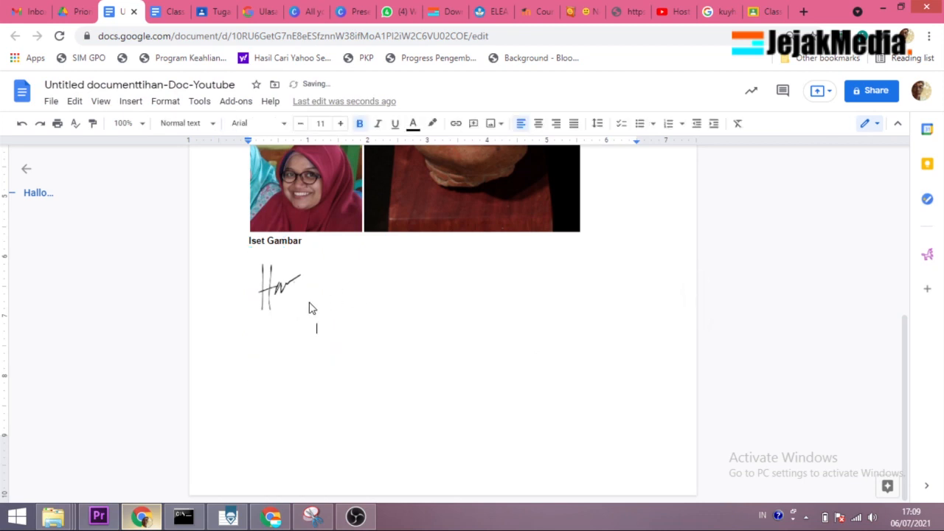
left_click(309, 308)
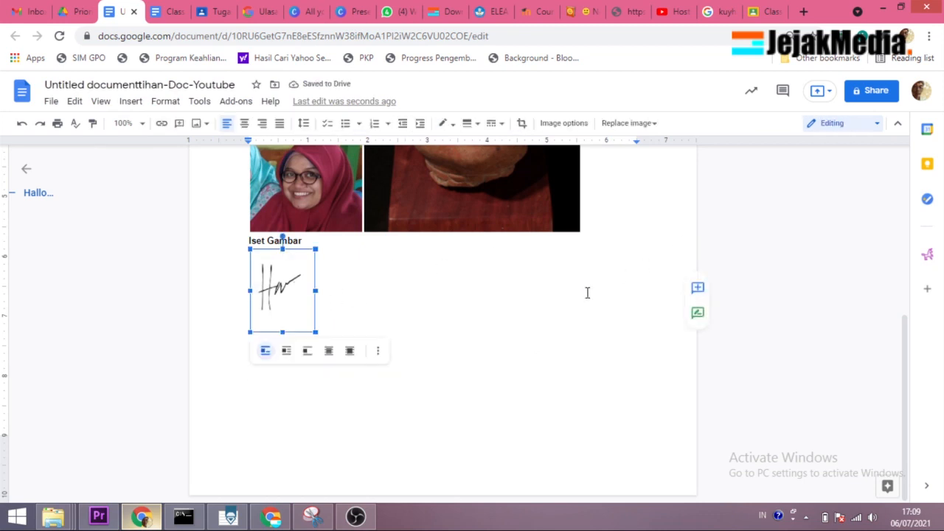
Step: Place the cursor after the signature image and open the option to insert an image by URL
left_click(528, 352)
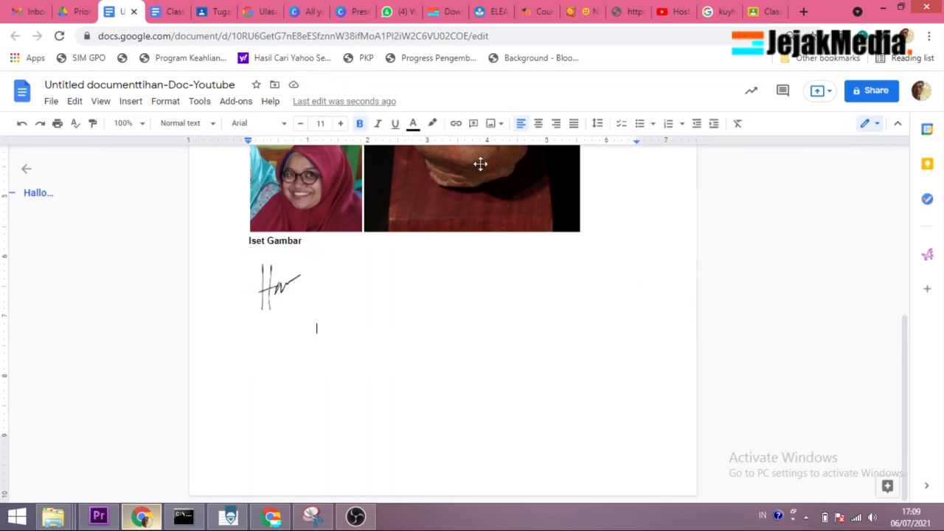
left_click(496, 124)
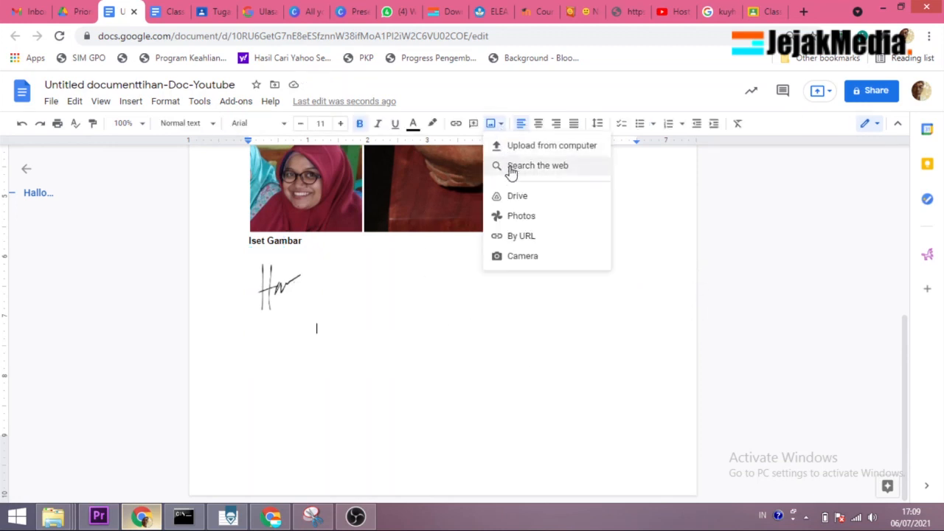
left_click(530, 238)
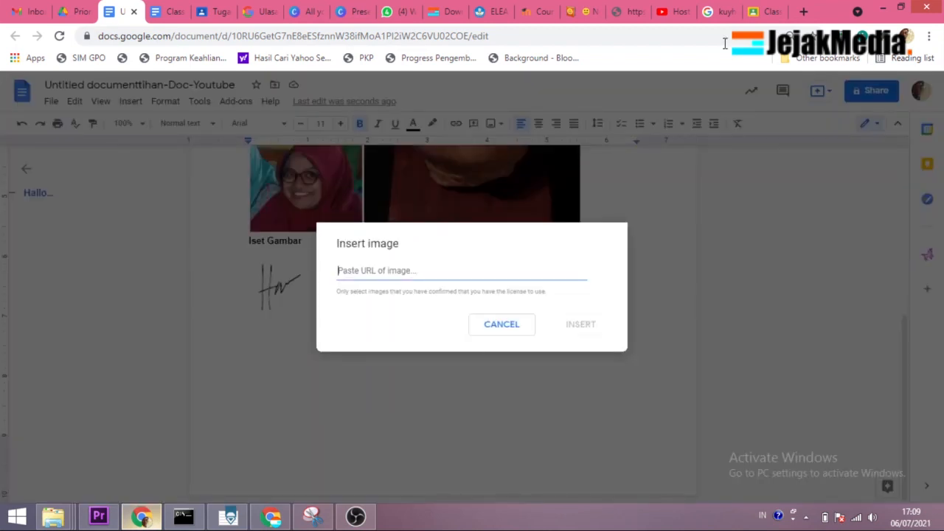
Step: Switch to the Google search page and run an image search for "gajah mada"
left_click(717, 12)
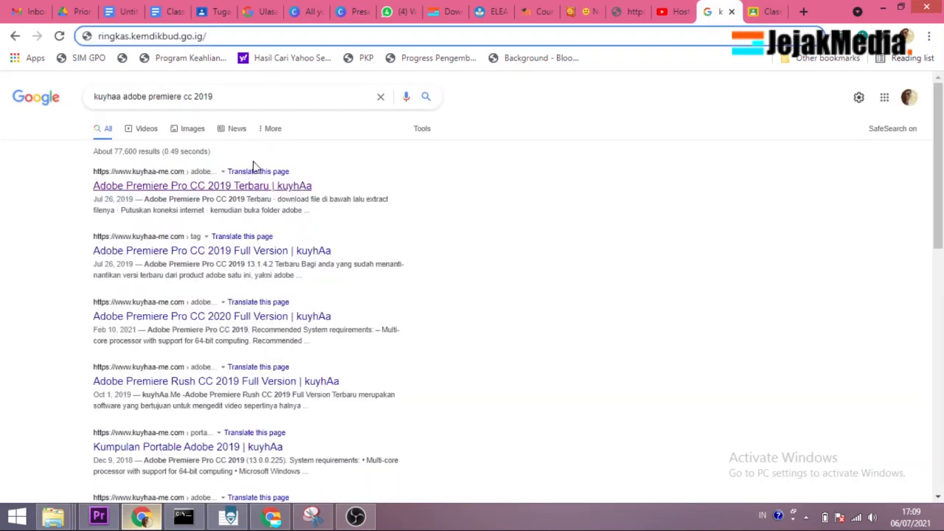
left_click_drag(235, 101, 99, 115)
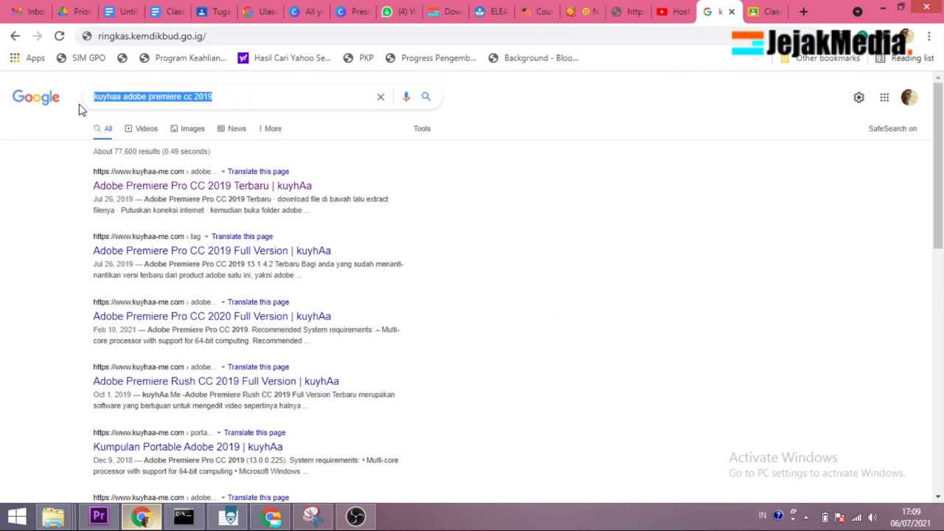
type("gajah mada")
key("Return")
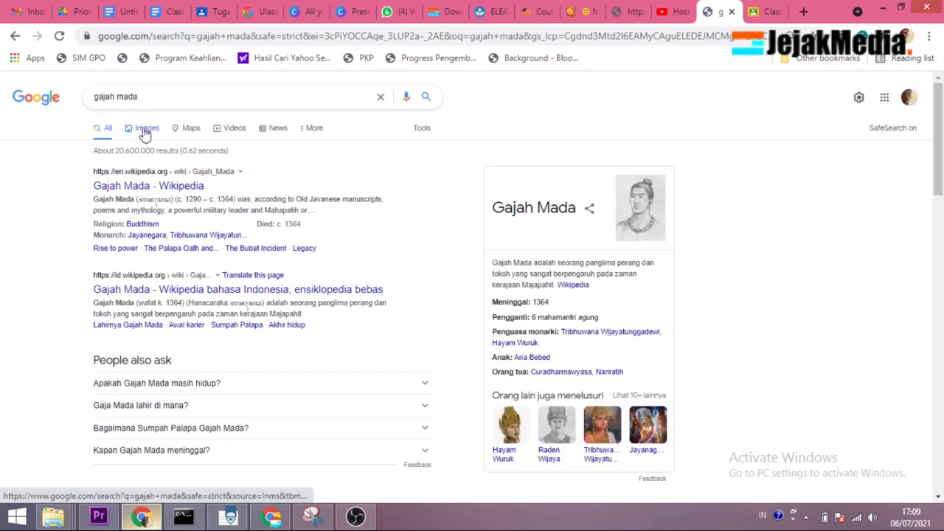
left_click(145, 131)
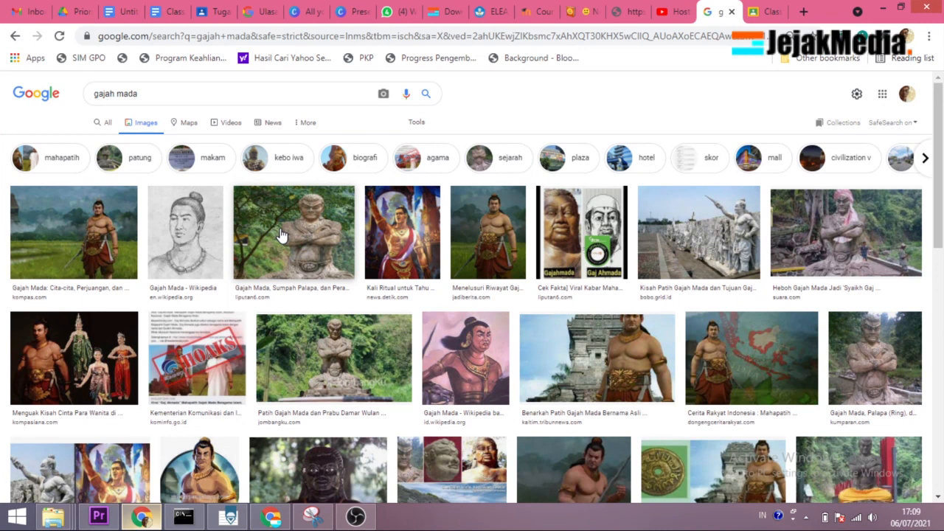
key("ctrl+plus")
key("ctrl+plus")
key("ctrl+plus")
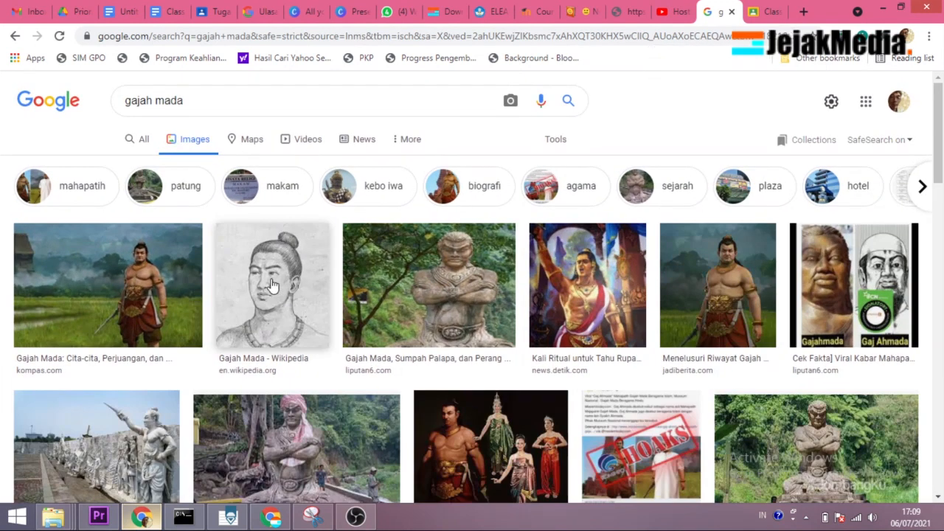
Step: Copy the image address of the Wikipedia pencil portrait of Gajah Mada
left_click(288, 284)
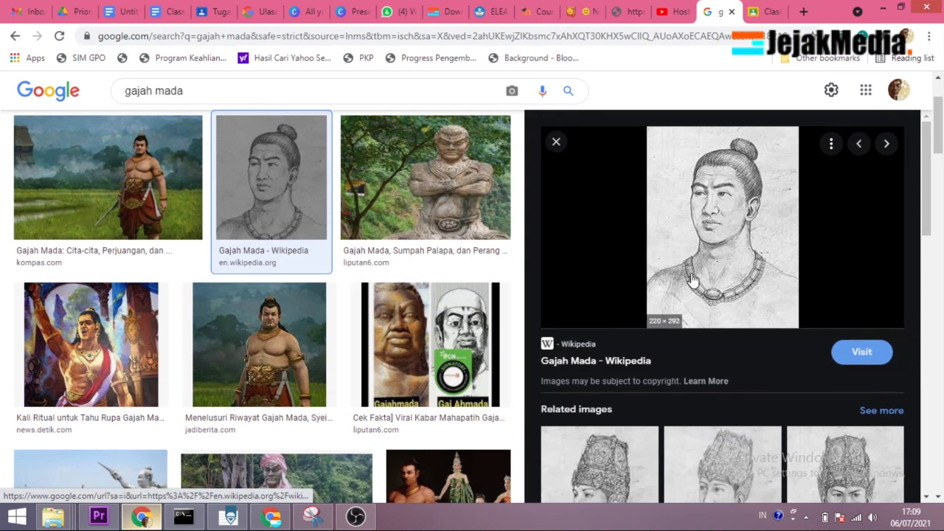
right_click(692, 278)
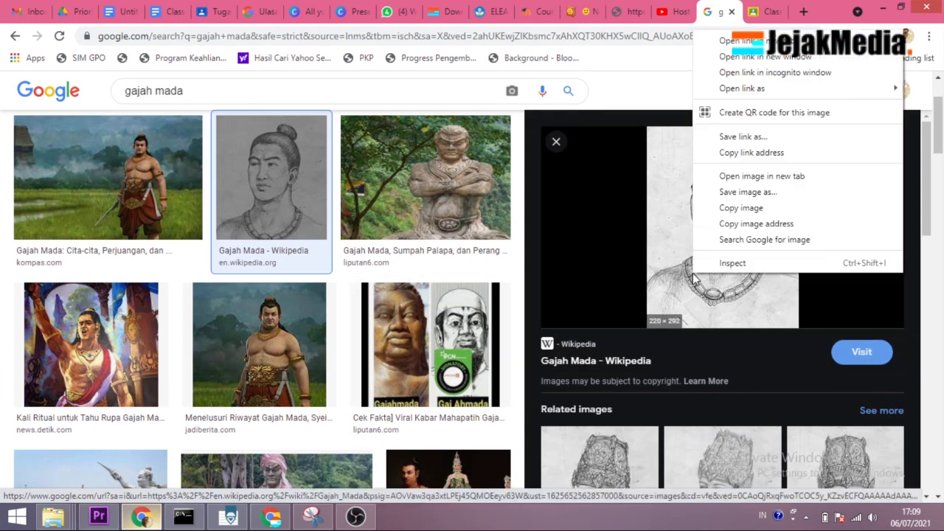
left_click(780, 224)
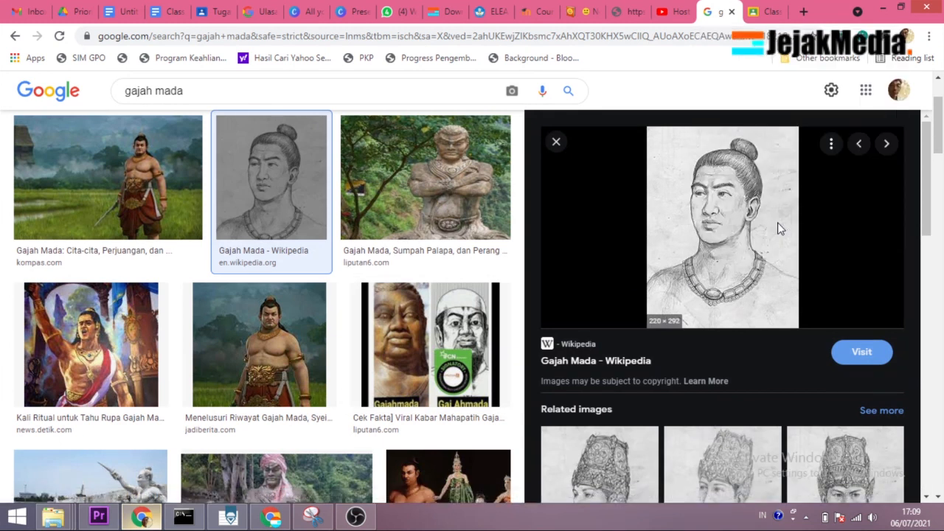
Step: Back in the document, insert the Gajah Mada portrait after the signature using the copied image URL
left_click(120, 11)
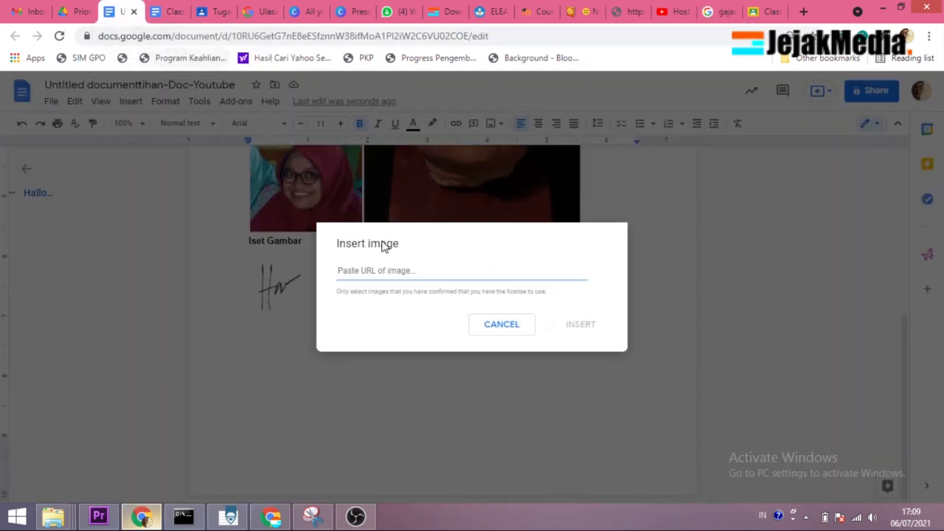
key("ctrl+v")
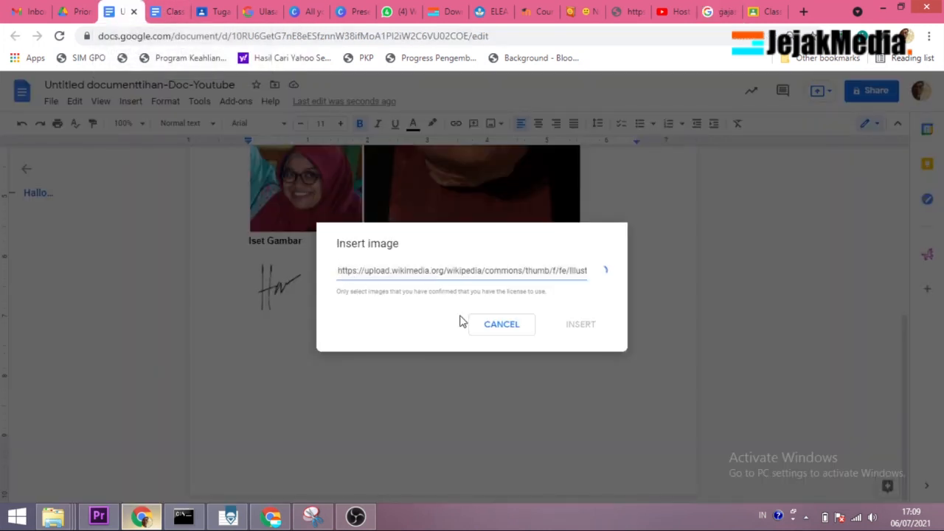
left_click(509, 378)
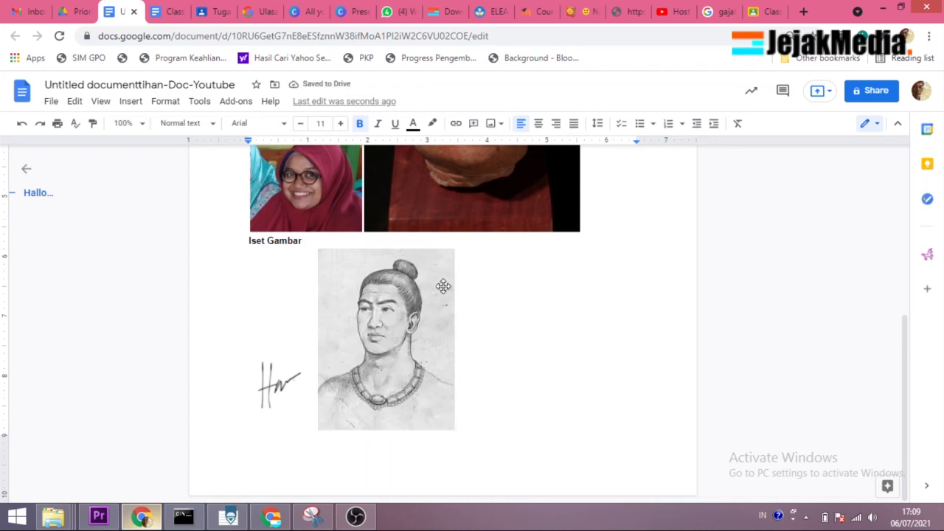
Step: Shrink the Gajah Mada portrait proportionally to about 1.3 inches wide
left_click(432, 286)
left_click_drag(454, 249, 465, 314)
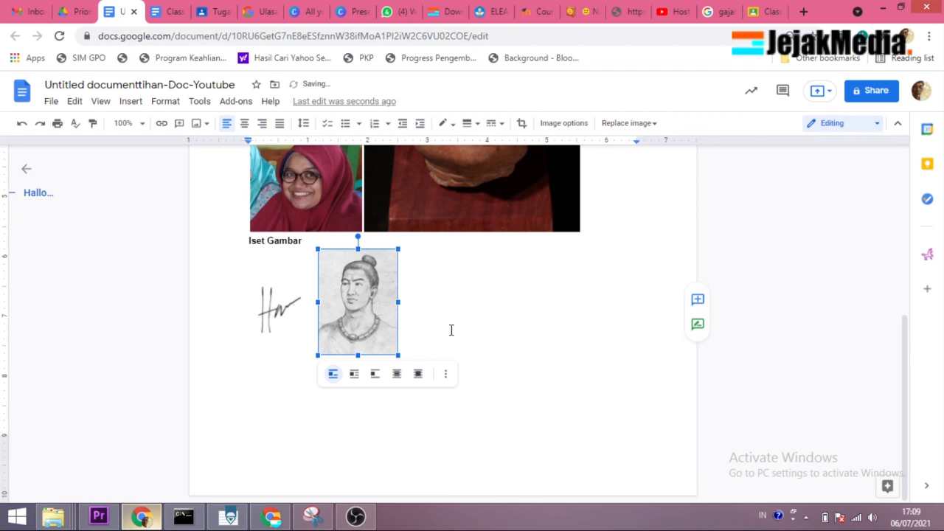
left_click(467, 238)
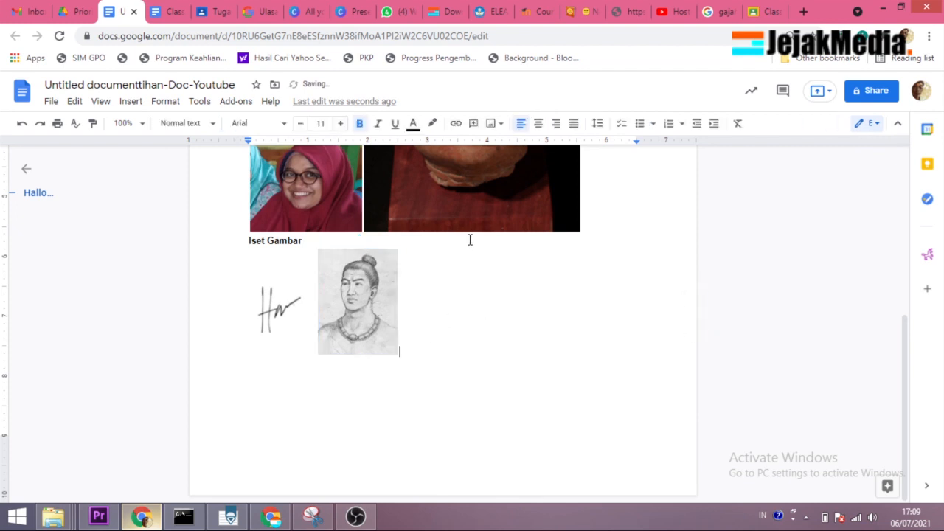
Step: Insert the photo of the yellow circuit board plugged into a USB cable from Google Photos after the Gajah Mada portrait
left_click(500, 126)
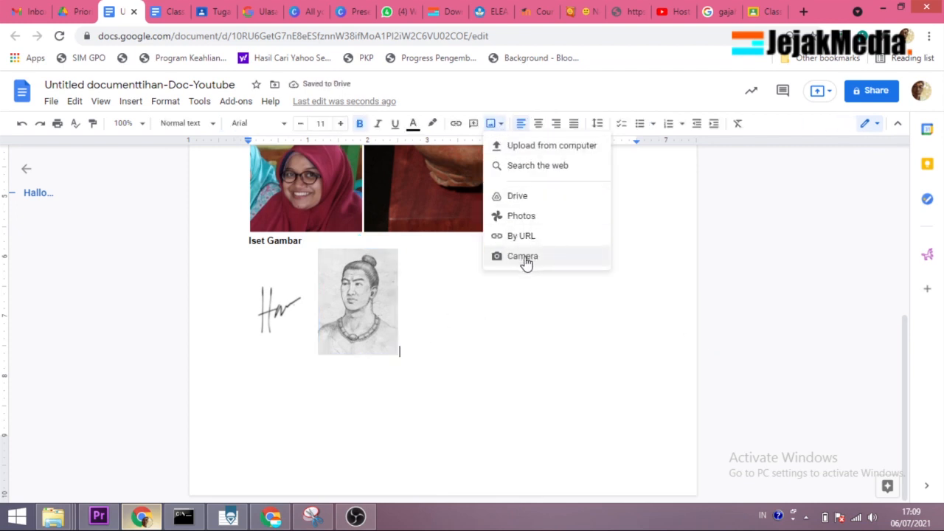
left_click(521, 218)
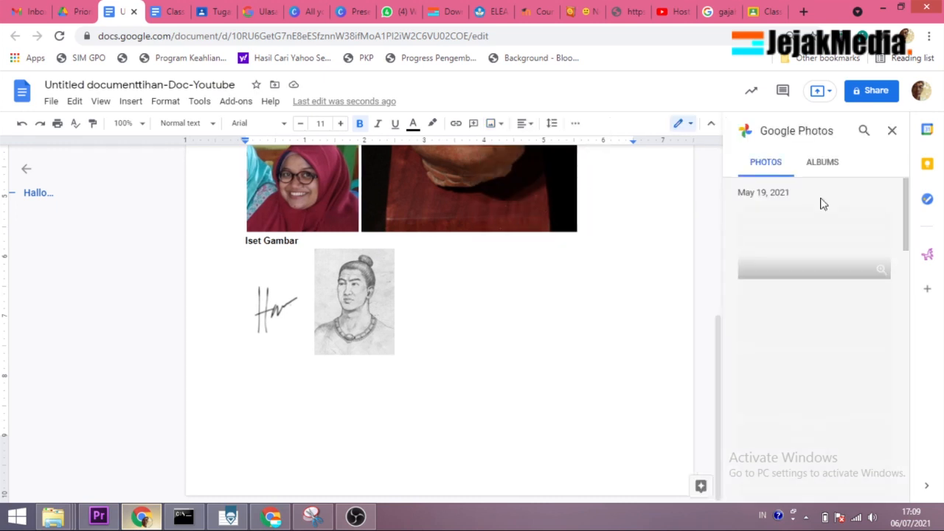
scroll(826, 297, "down", 1)
scroll(826, 295, "down", 5)
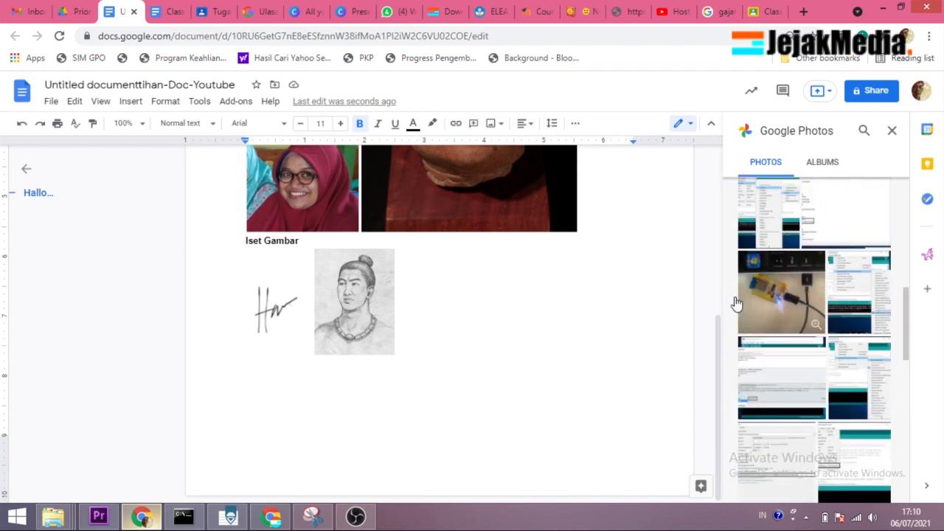
left_click(782, 291)
left_click(876, 488)
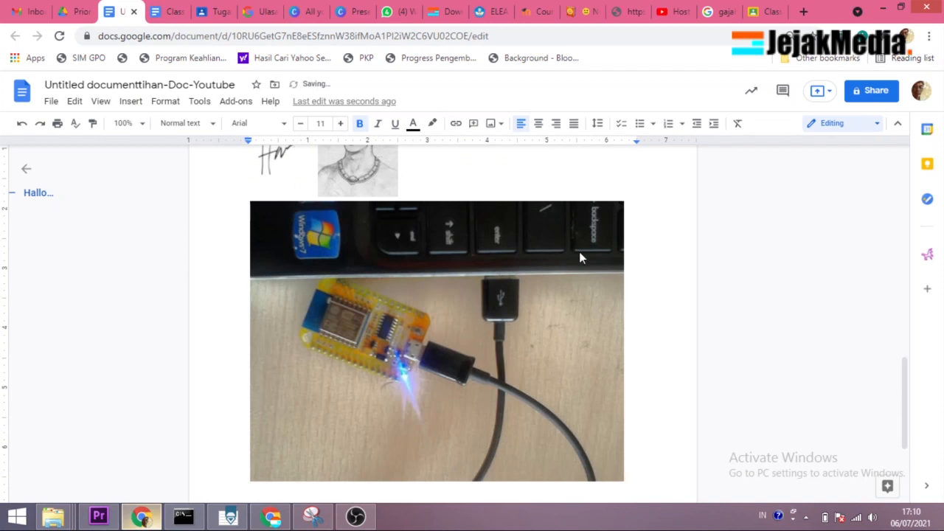
Step: Shrink the circuit board photo proportionally to about 1.8 inches wide so it fits beside the Gajah Mada portrait
left_click(579, 252)
mouse_move(623, 202)
left_mouse_down()
mouse_move(506, 290)
mouse_move(355, 378)
mouse_move(355, 403)
left_mouse_up()
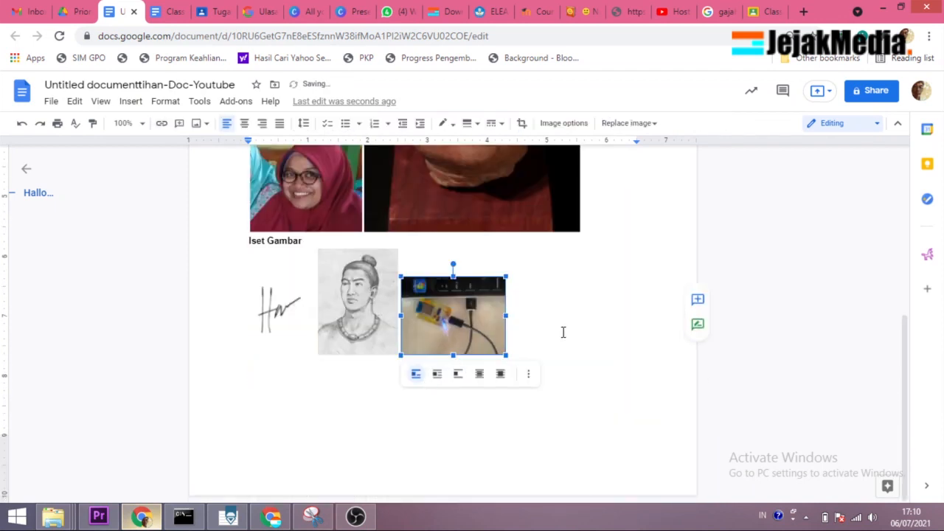
left_click(527, 332)
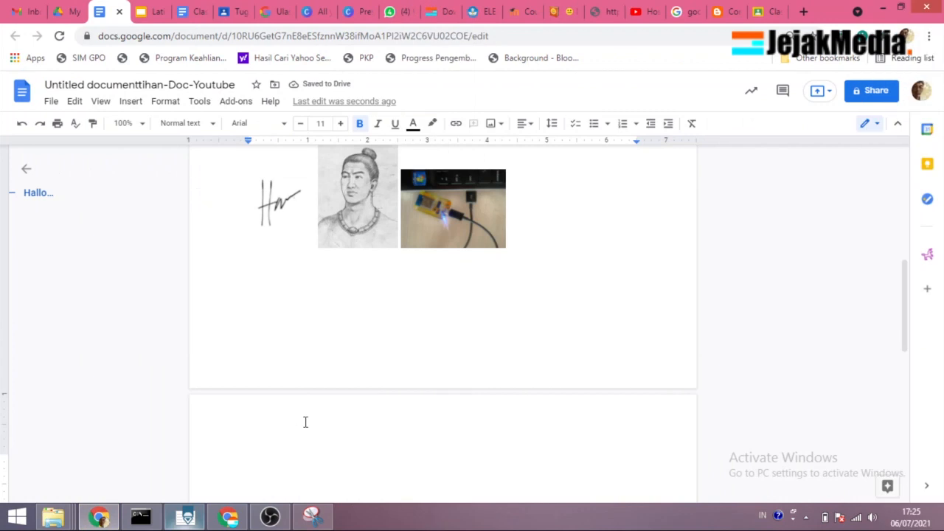
Step: Write the lines "Insert Video" and "Link Video" at the start of the blank page below the images
scroll(302, 442, "down", 2)
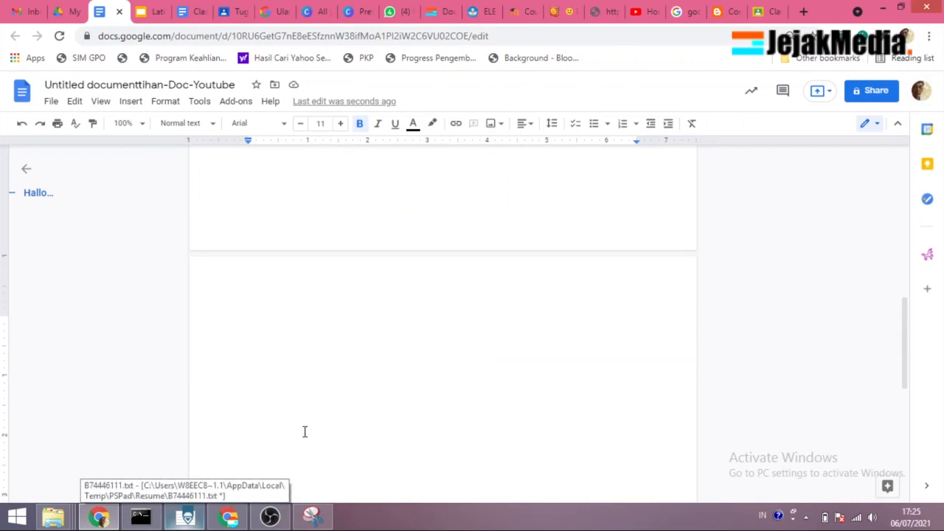
type("Insert Video")
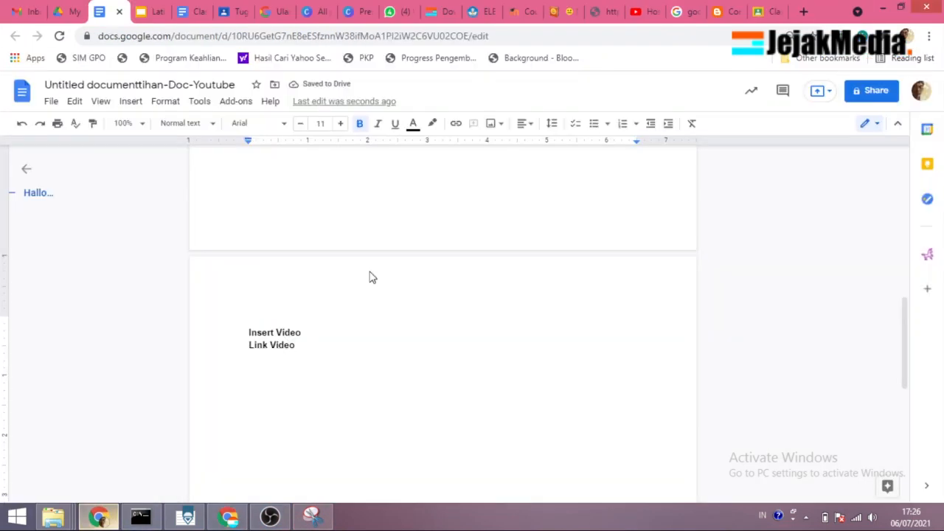
Step: Capture the YouTube "Hosting gratis" video frame with Snipping Tool and paste it below "Link Video" in the document
left_click(646, 11)
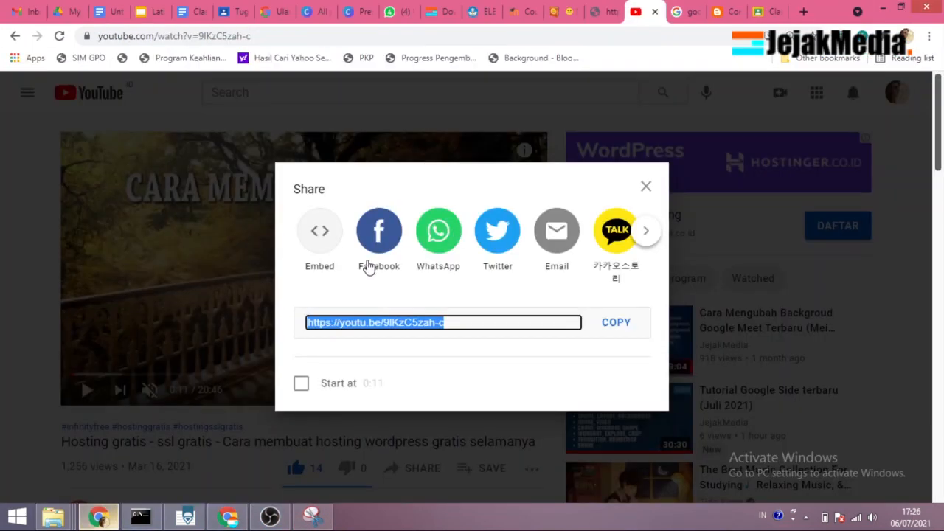
left_click(648, 189)
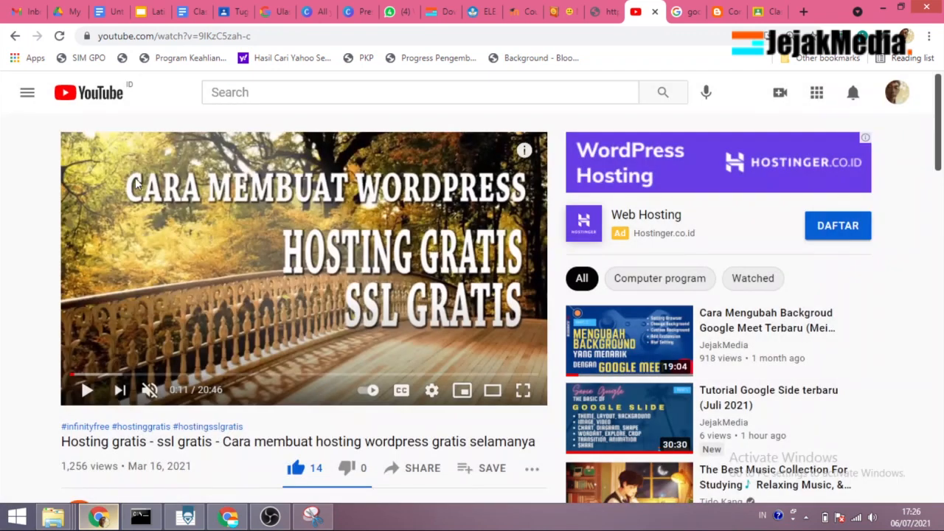
left_click(313, 516)
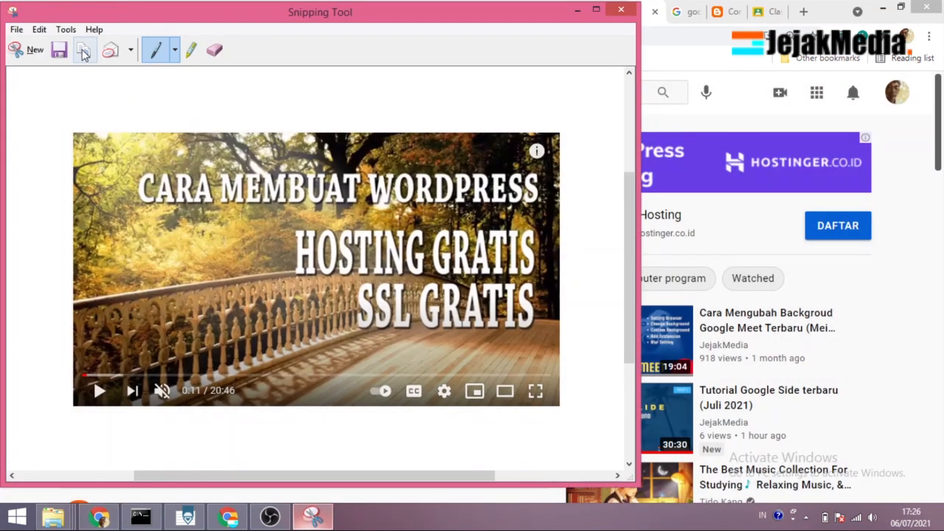
left_click(99, 516)
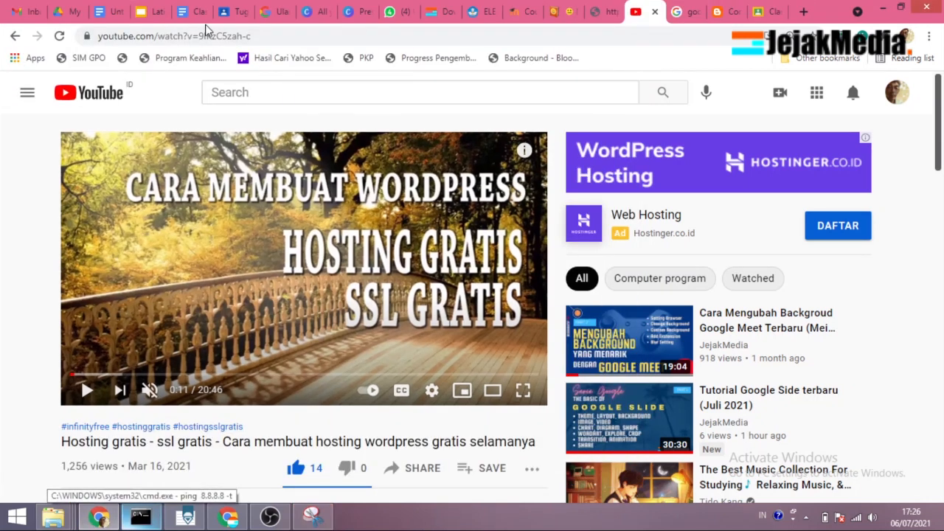
left_click(111, 11)
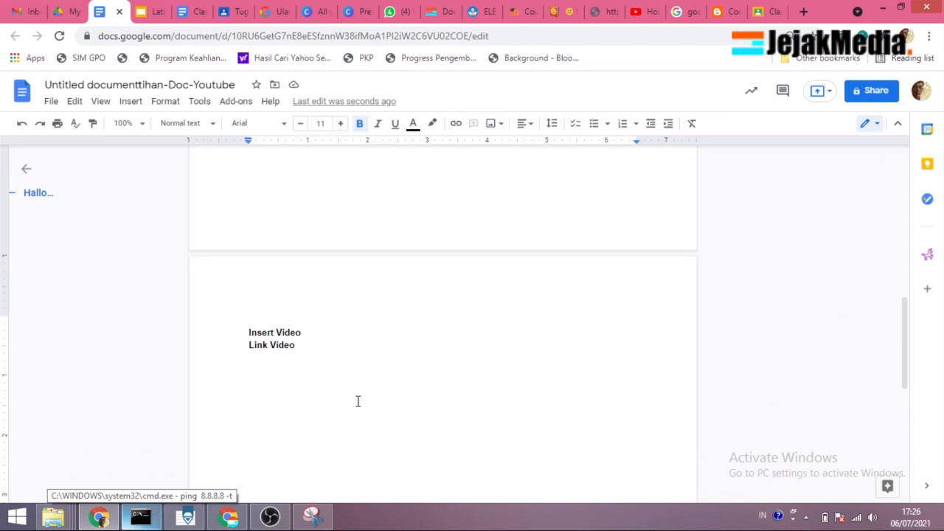
key("ctrl+v")
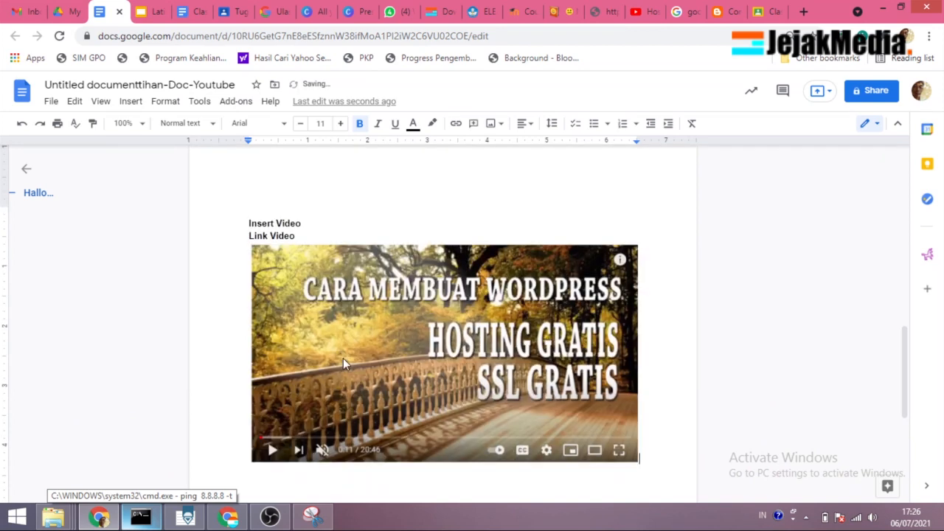
Step: Select the pasted video picture and start adding a link to it
left_click(344, 360)
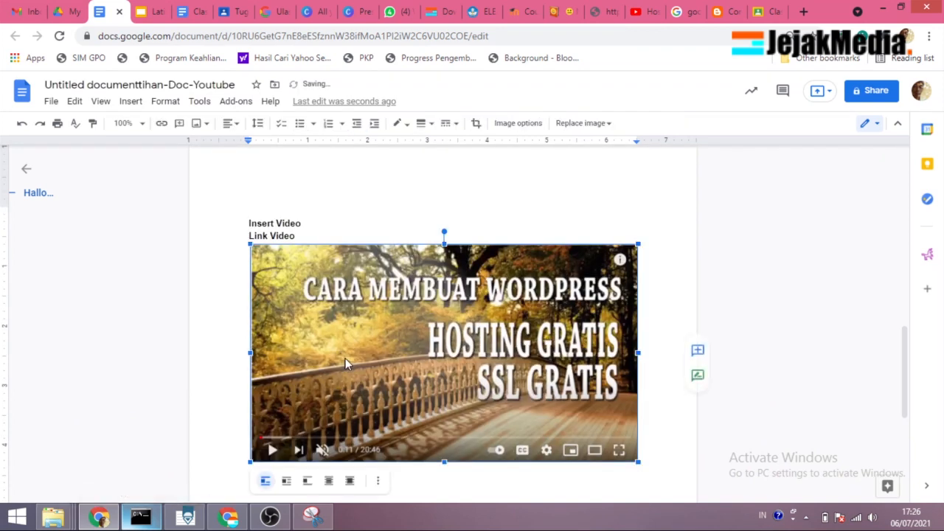
right_click(345, 358)
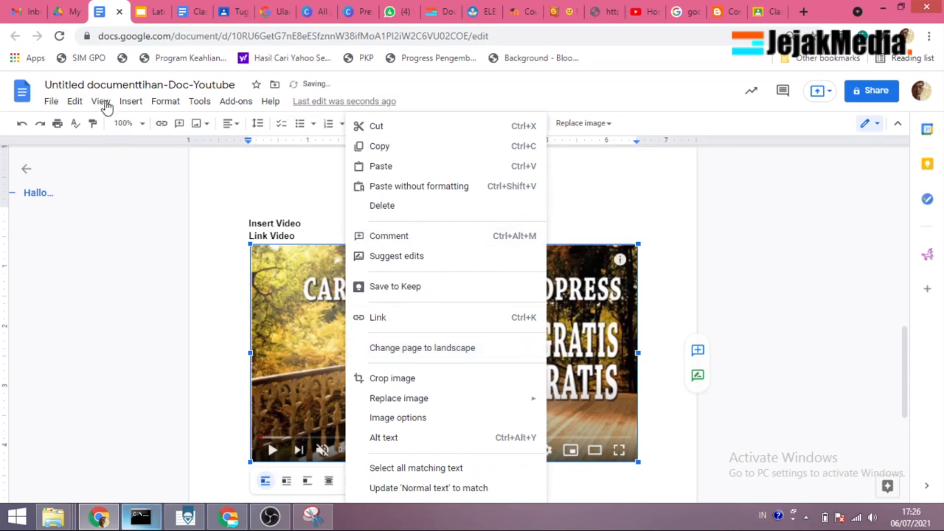
left_click(130, 101)
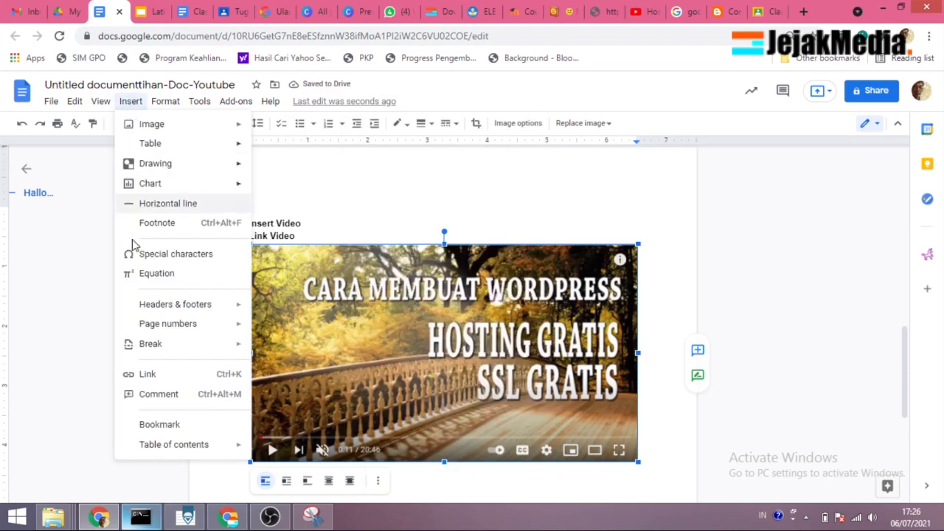
left_click(174, 379)
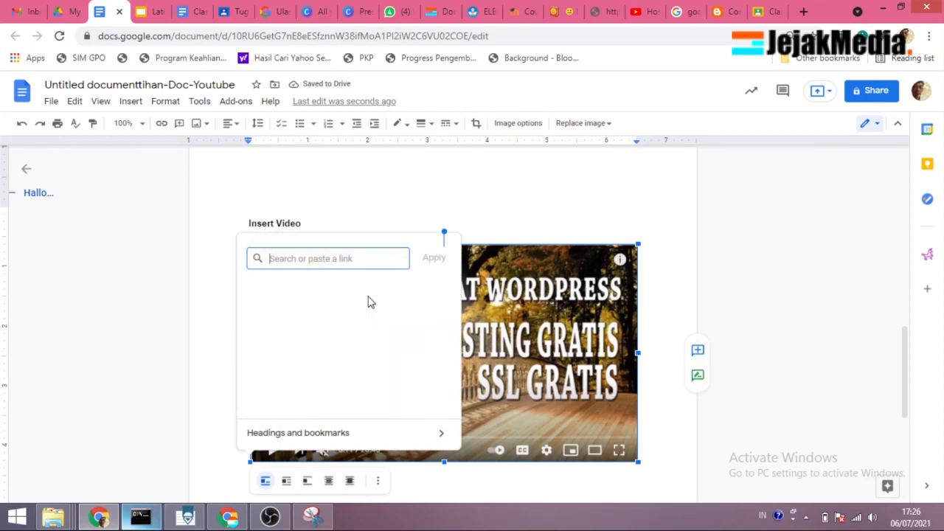
Step: Copy the share link of the YouTube "Hosting gratis" video and apply it to the pasted video picture in the document
left_click(642, 12)
left_click(412, 468)
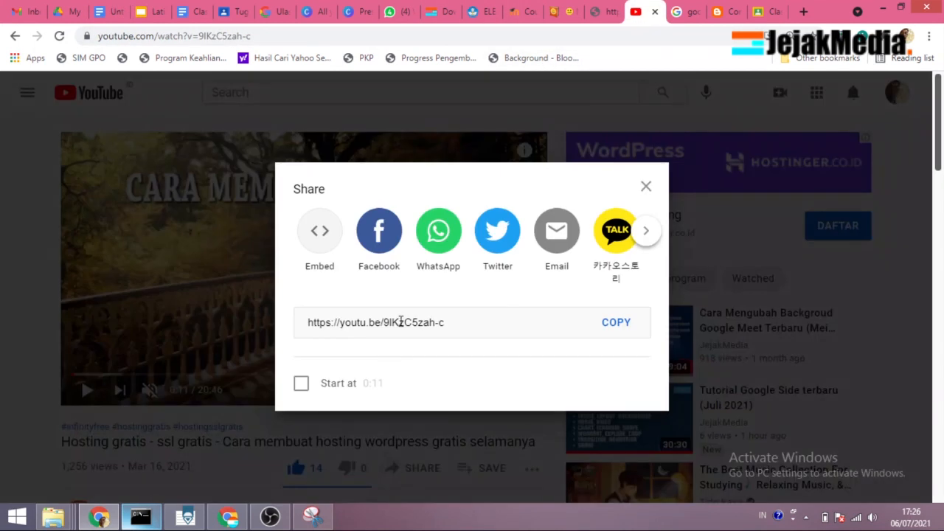
left_click(616, 324)
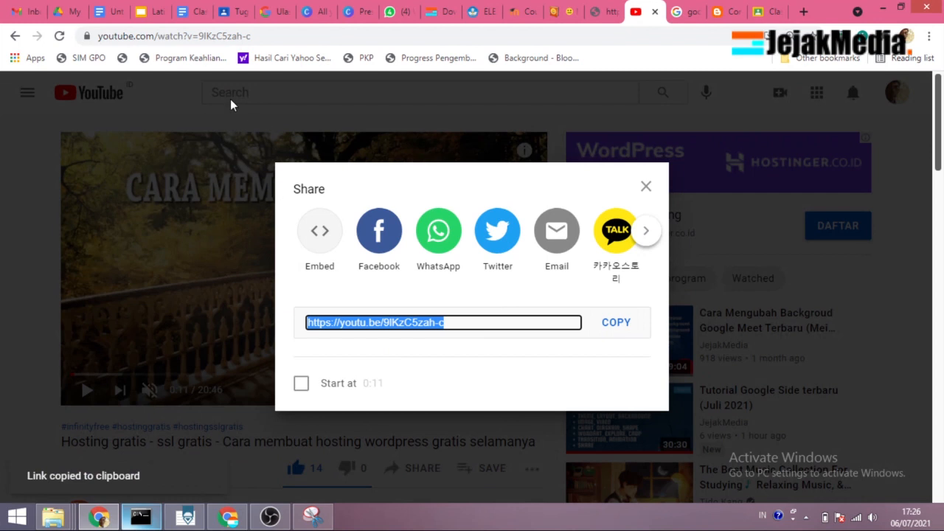
left_click(115, 15)
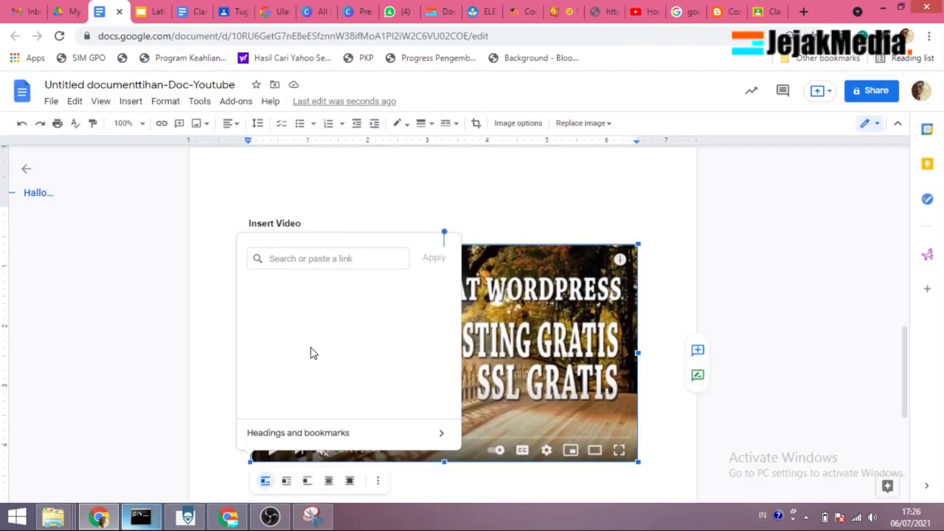
left_click(292, 259)
key("ctrl+v")
left_click(428, 260)
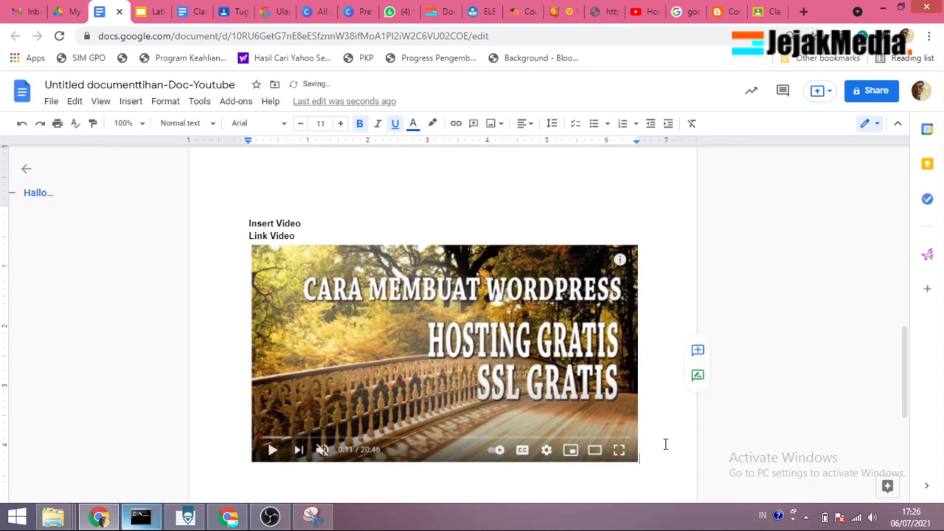
scroll(666, 444, "down", 1)
left_click(631, 444)
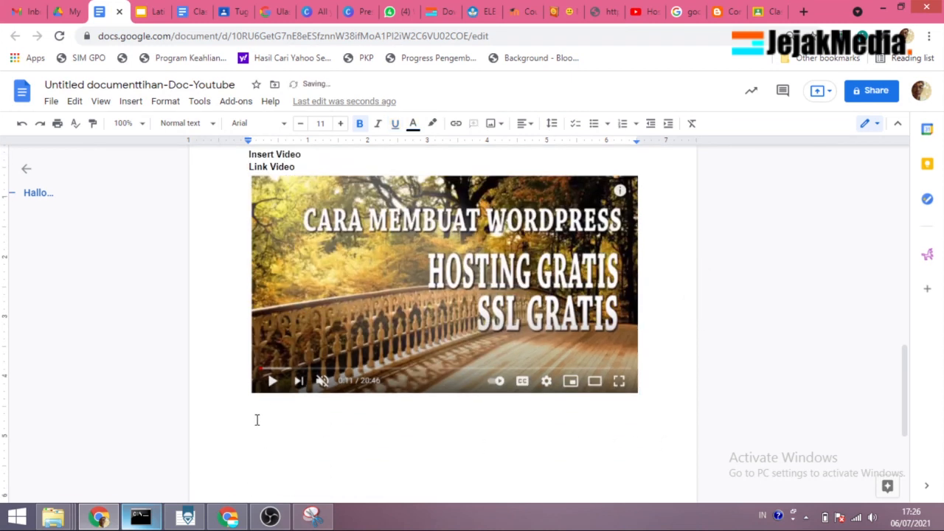
Step: Switch to the Latihan1 presentation in Google Slides and view its Insert video dialog without inserting anything
left_click(150, 11)
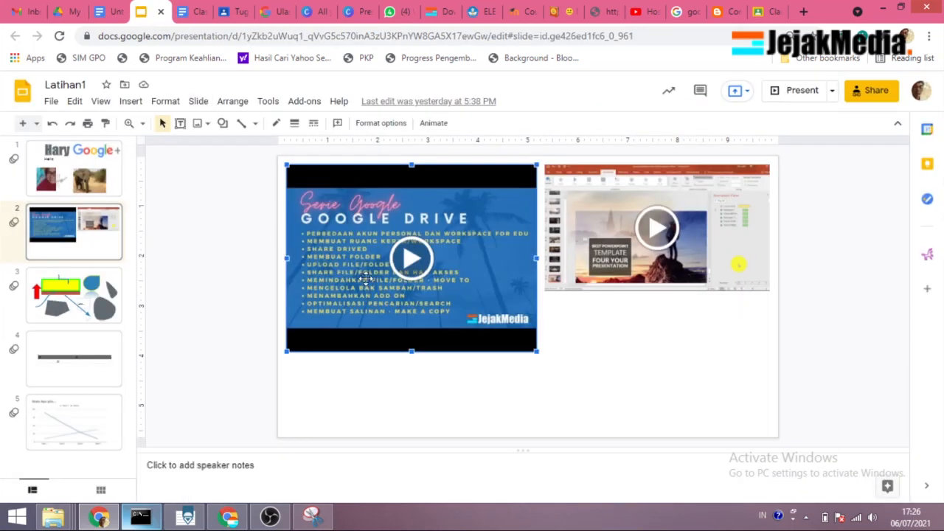
left_click(373, 418)
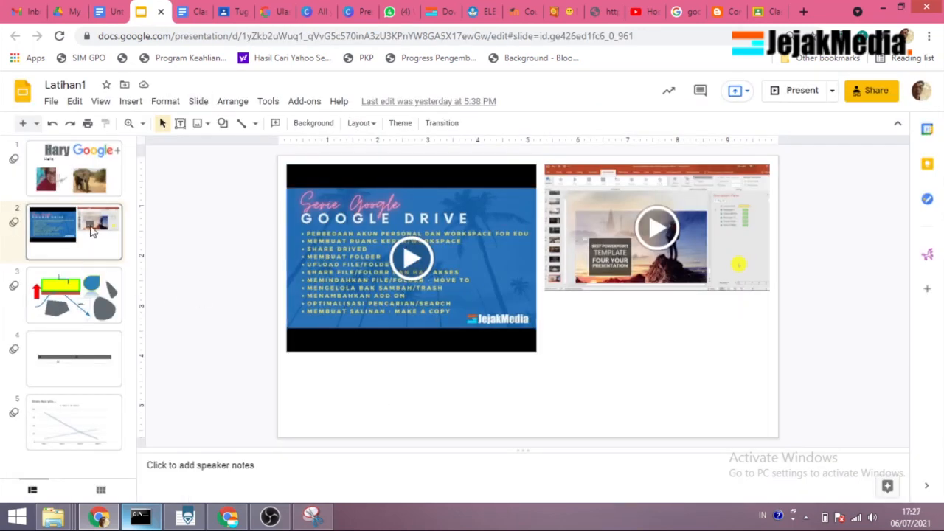
left_click(345, 257)
left_click(559, 352)
left_click(135, 103)
left_click(175, 186)
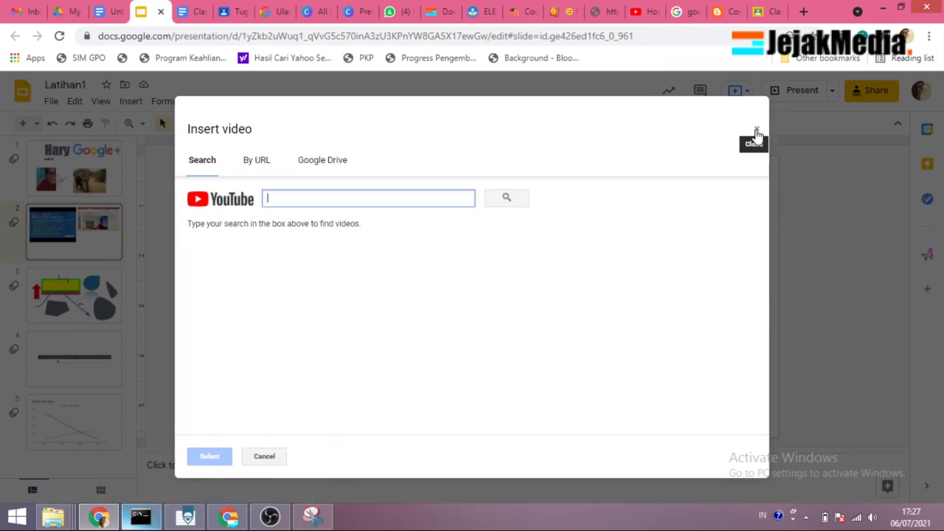
left_click(756, 132)
Step: Copy the Google Drive video from slide 2 and insert it into the Google Docs document as a new drawing below the linked picture
left_click(413, 304)
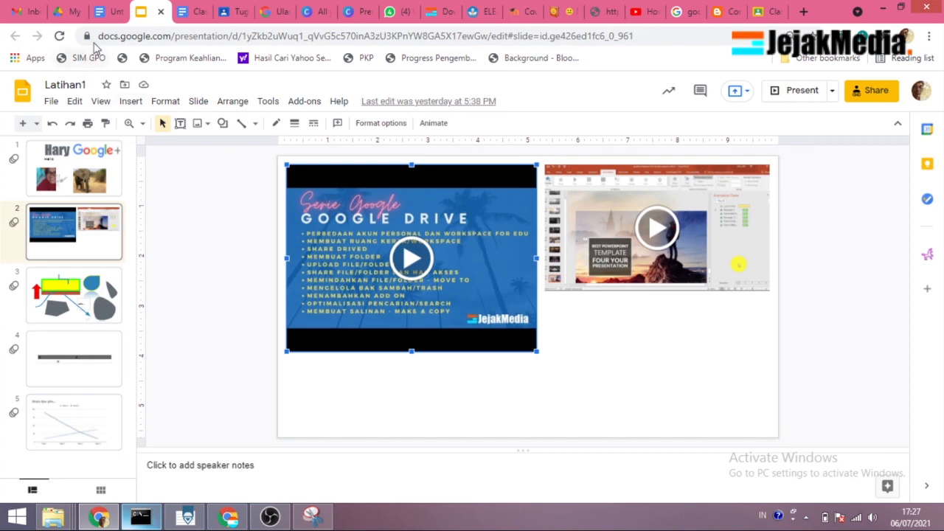
left_click(109, 12)
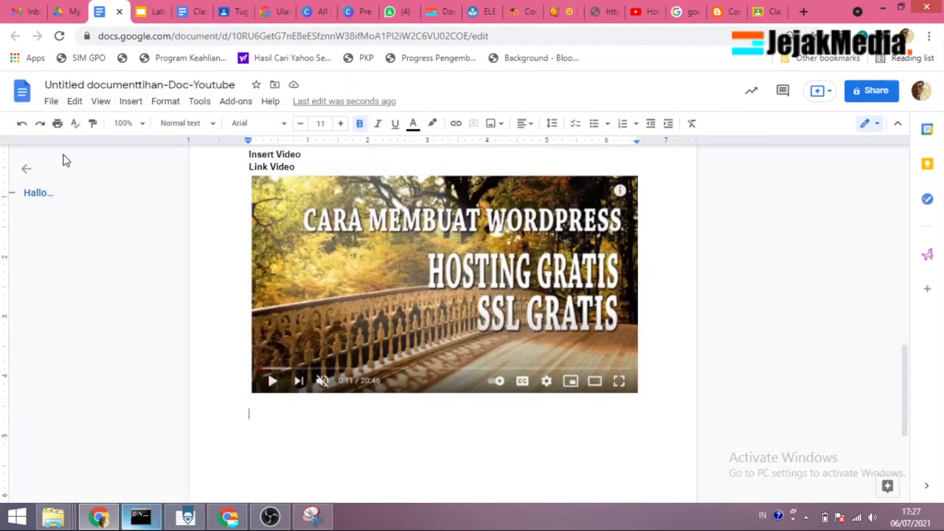
left_click(129, 103)
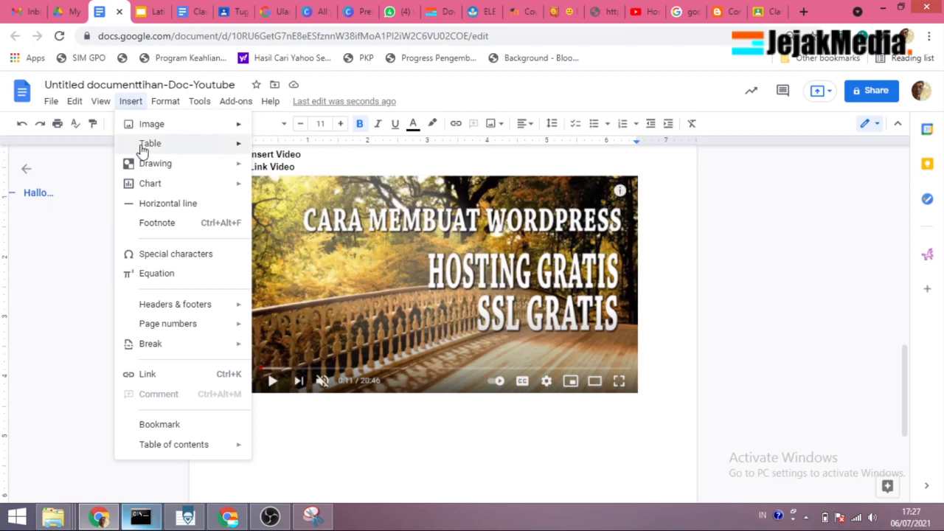
mouse_move(156, 163)
left_click(284, 169)
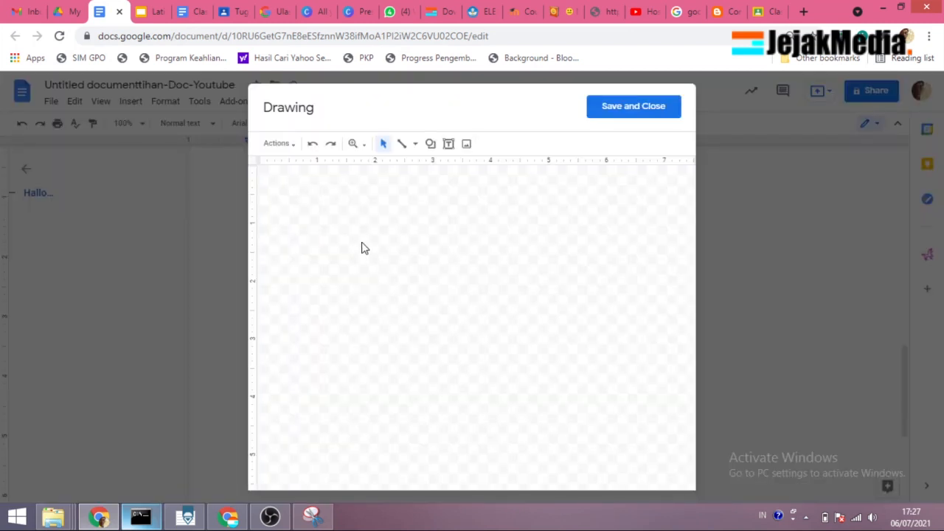
key("ctrl+v")
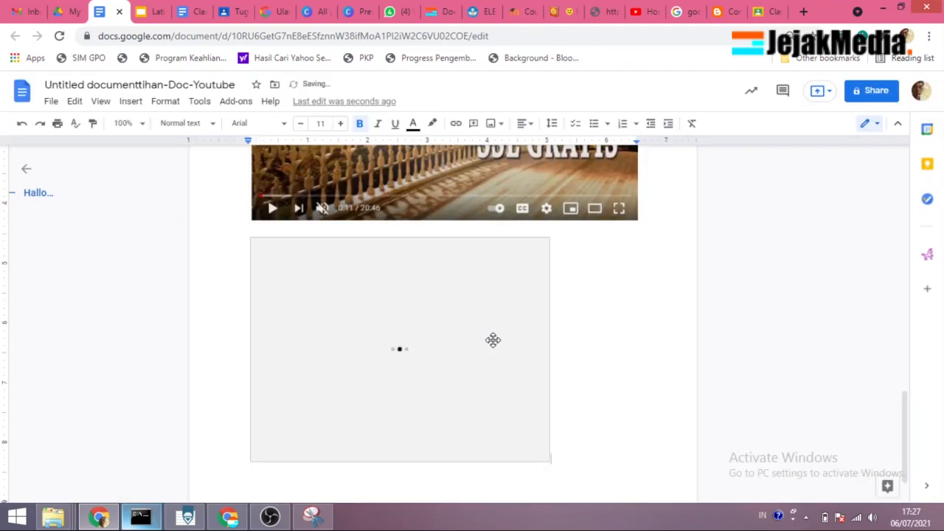
Step: Open the inserted drawing for editing, play its Google Drive video, and save and close the drawing
left_click(441, 348)
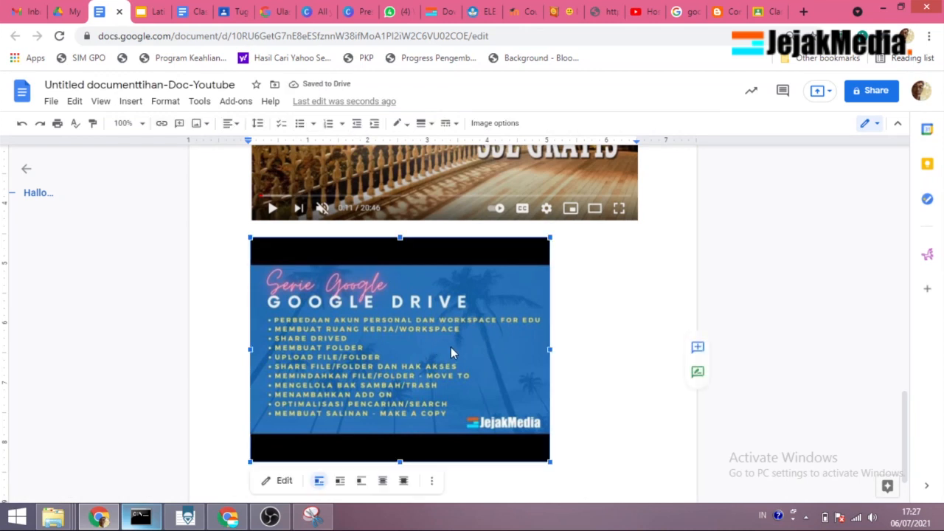
left_click(280, 483)
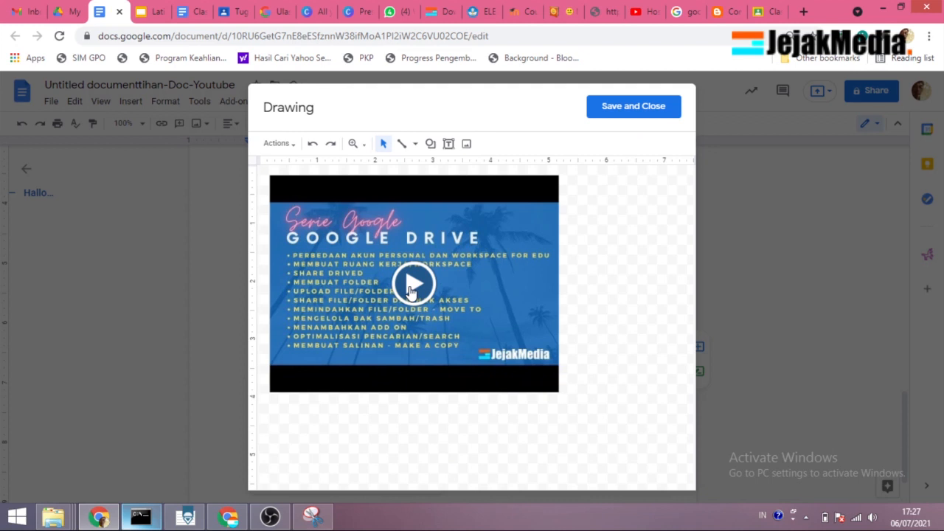
left_click(445, 287)
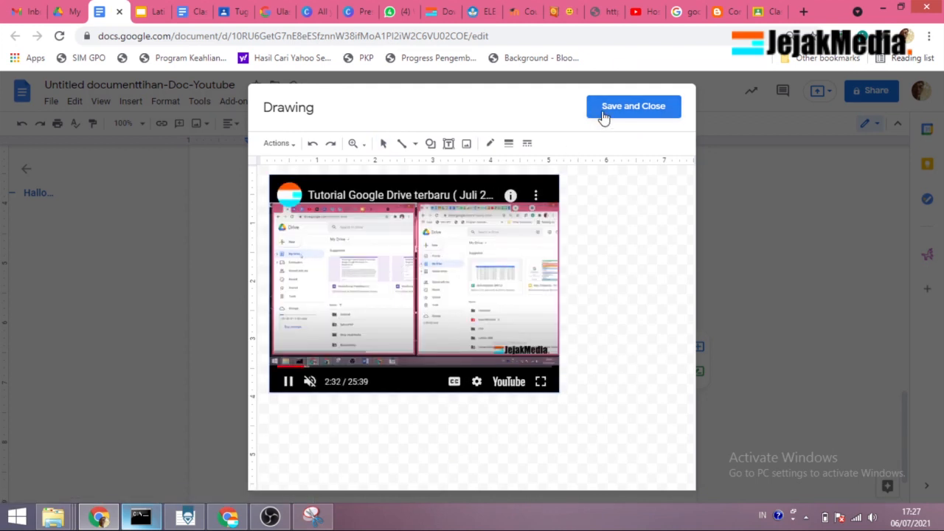
left_click(606, 109)
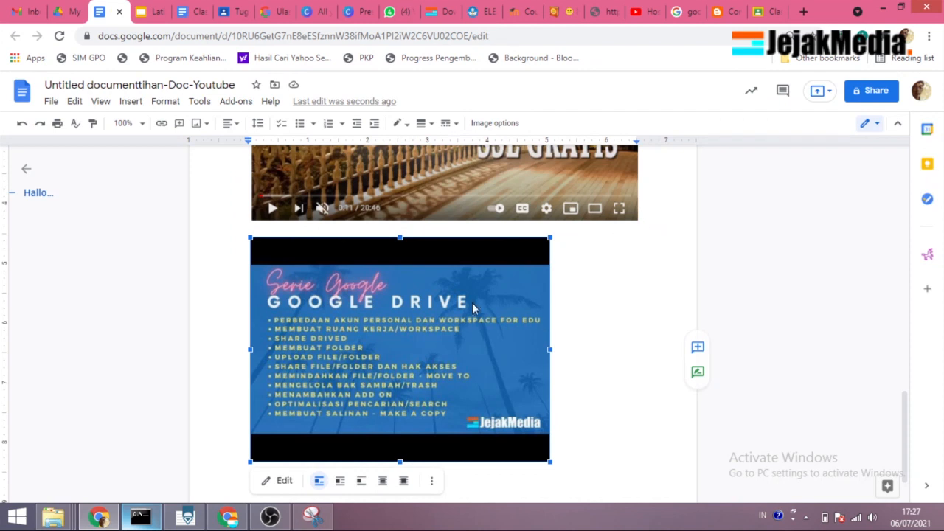
left_click(824, 93)
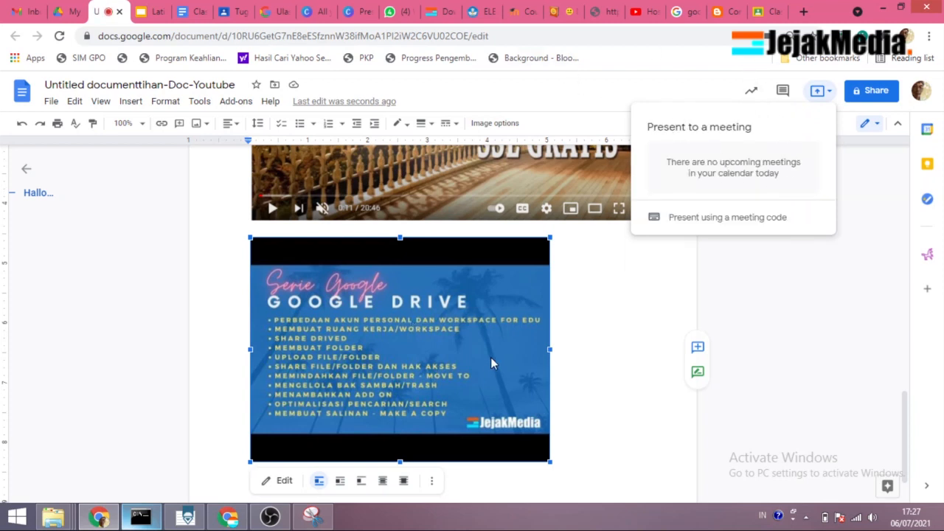
left_click(605, 448)
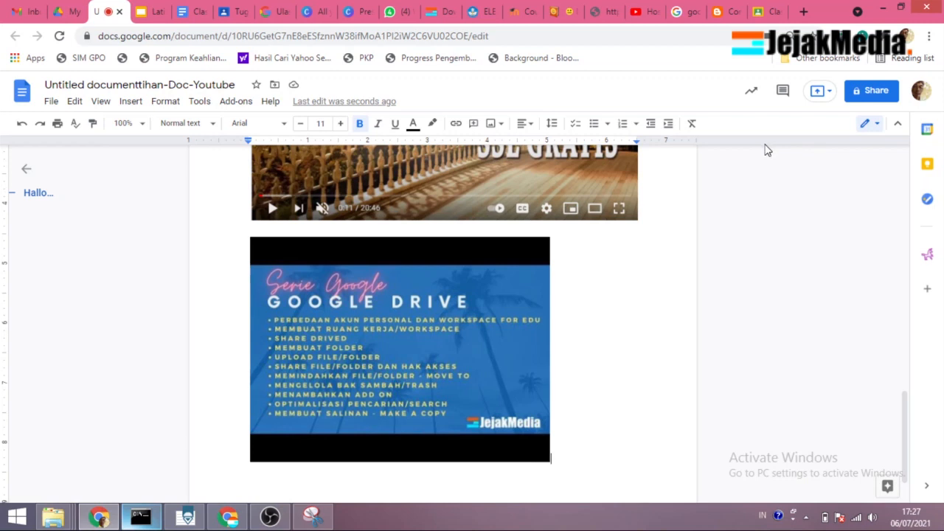
right_click(108, 13)
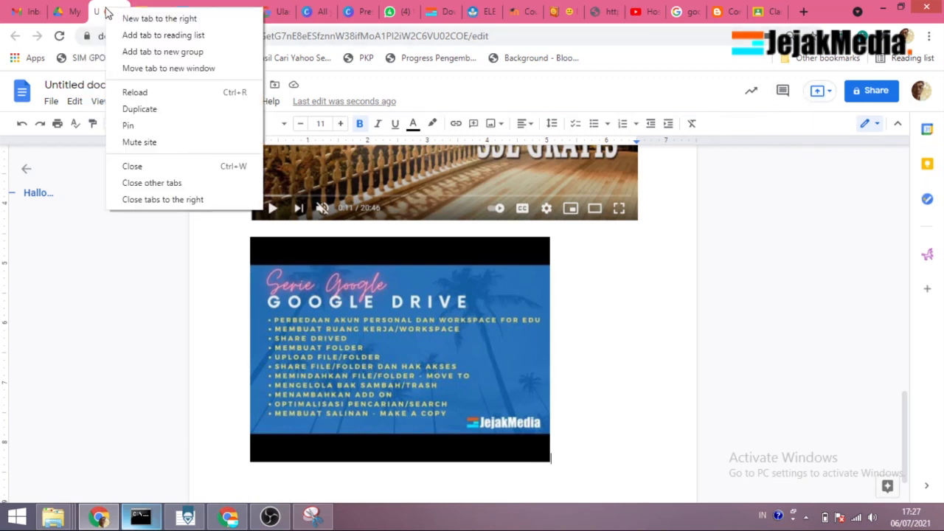
left_click(706, 348)
left_click(819, 94)
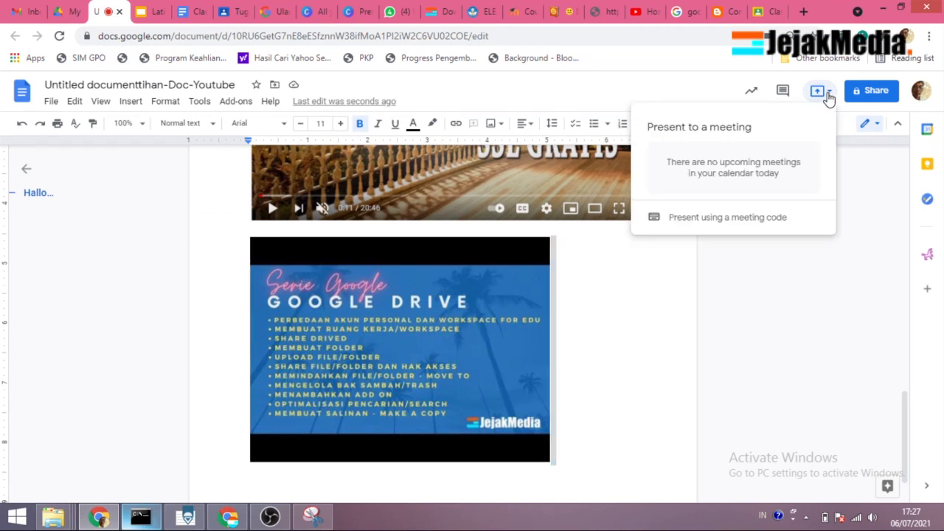
left_click(820, 96)
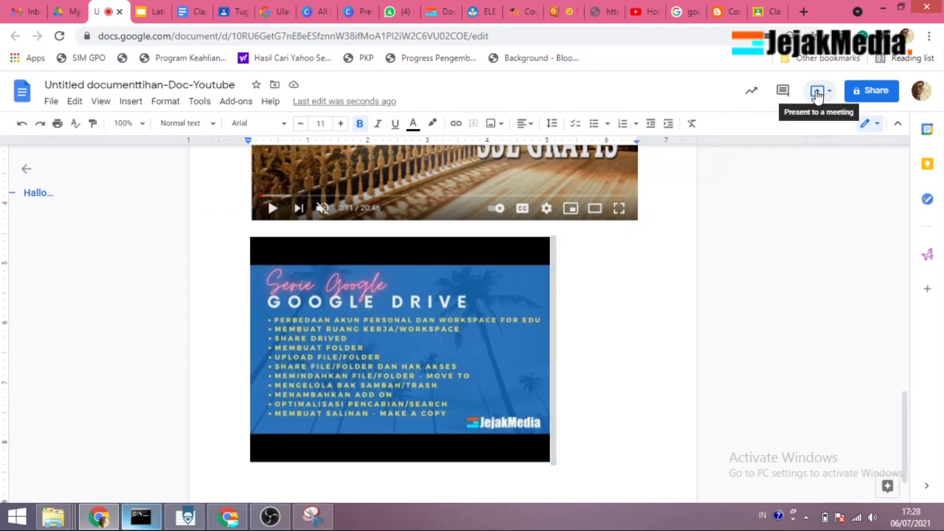
left_click(119, 12)
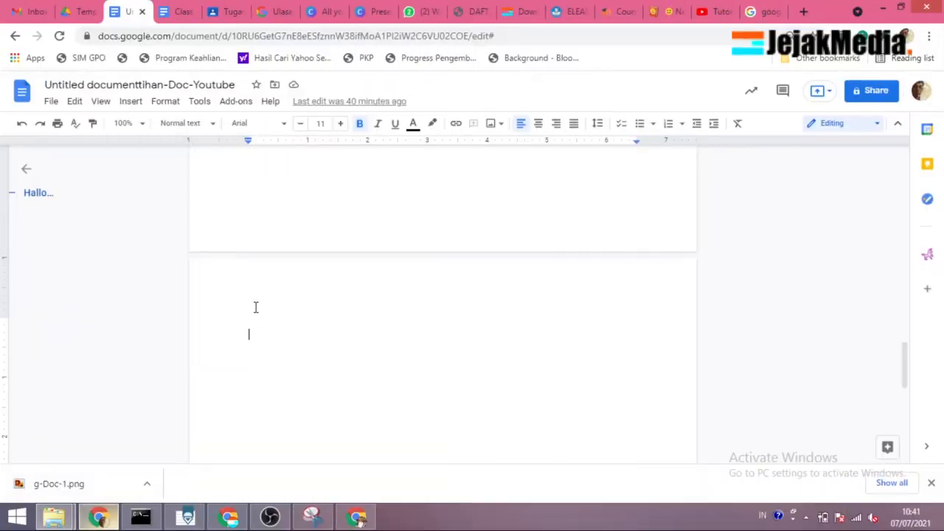
Step: Insert a bar chart at the start of the blank page in the document
left_click(130, 101)
mouse_move(177, 174)
mouse_move(189, 192)
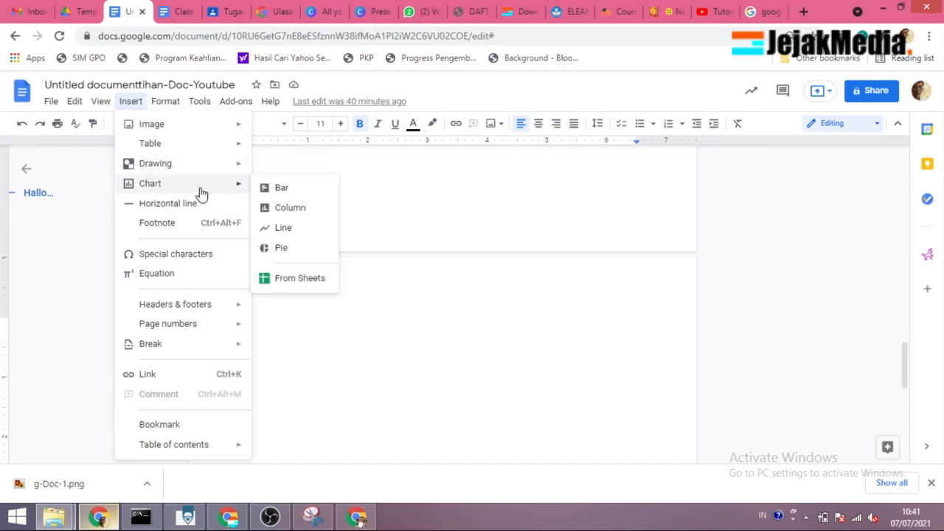
left_click(272, 188)
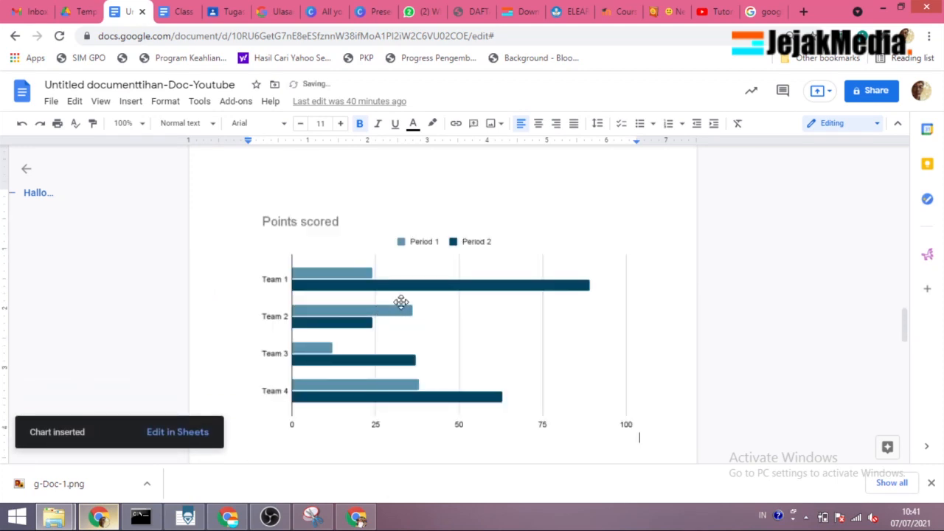
Step: Open the bar chart's source spreadsheet and review its data table and chart
left_click(480, 293)
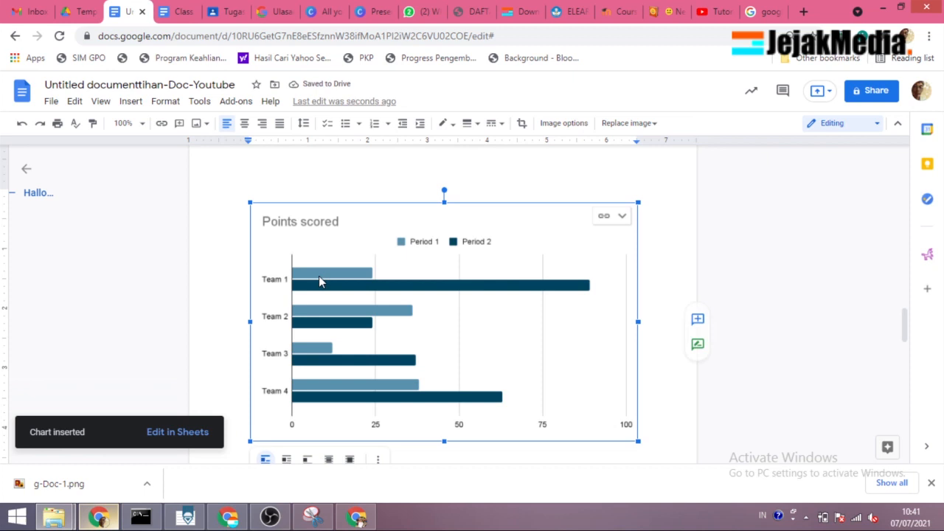
left_click(622, 216)
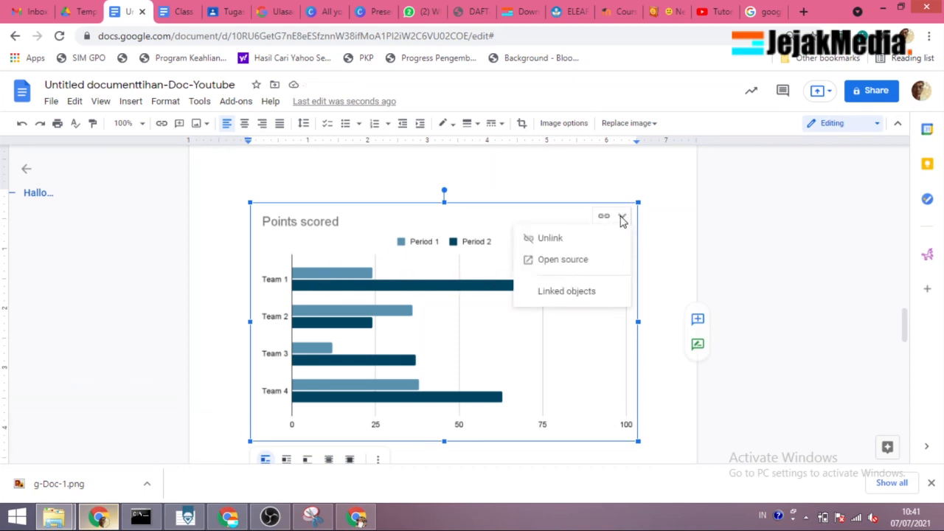
left_click(563, 260)
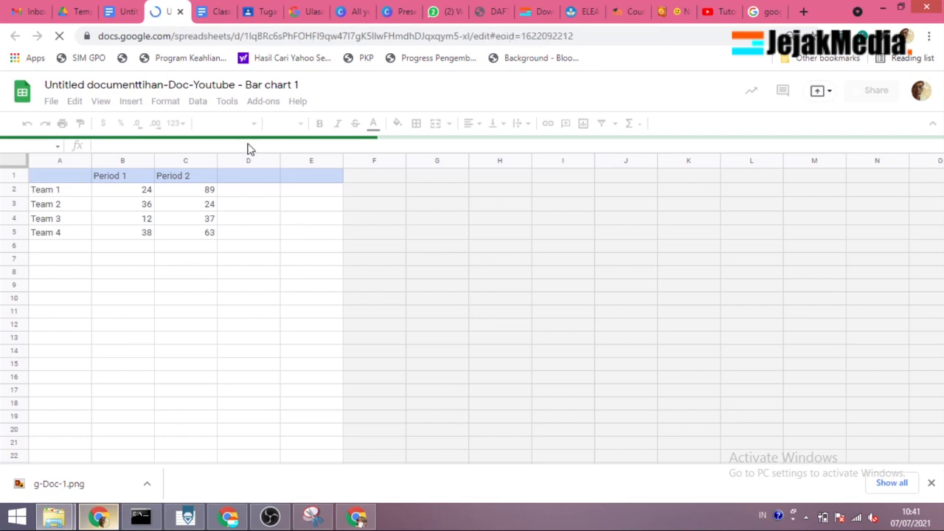
left_click(120, 11)
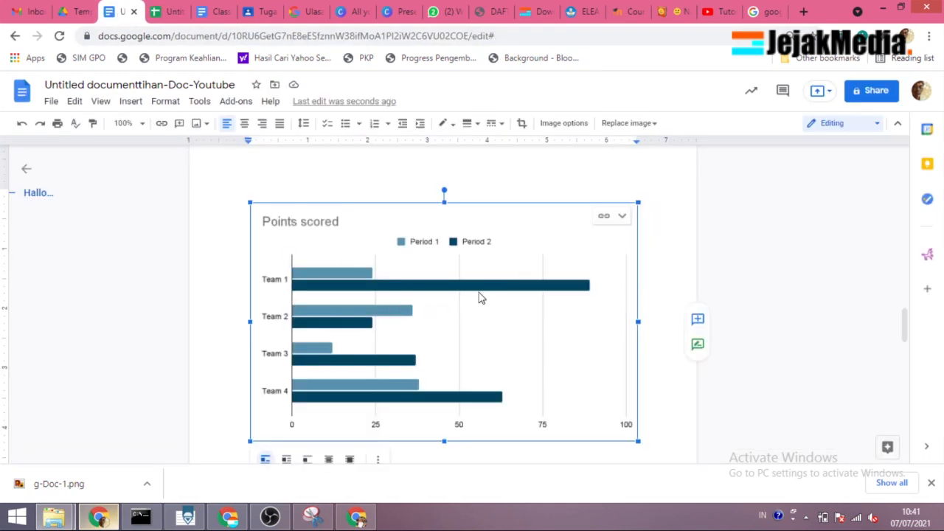
left_click(168, 11)
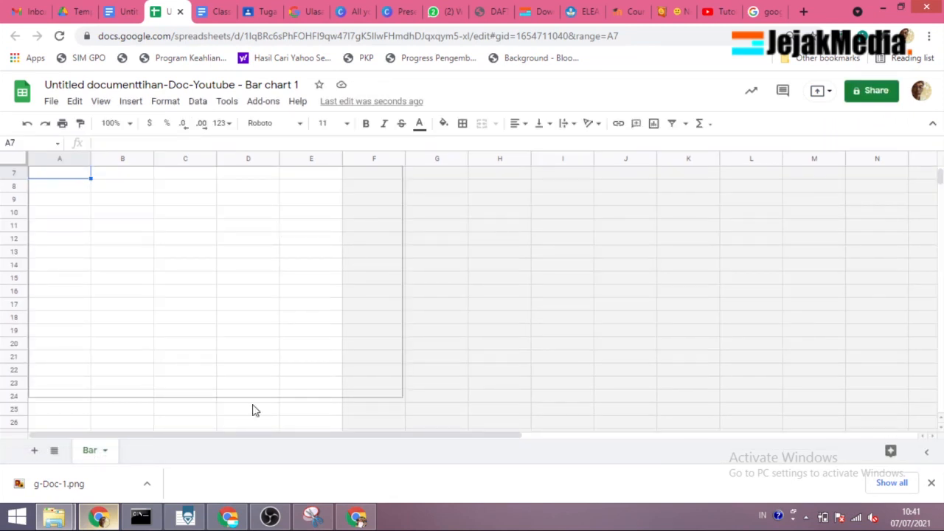
left_click(156, 512)
left_click(156, 512)
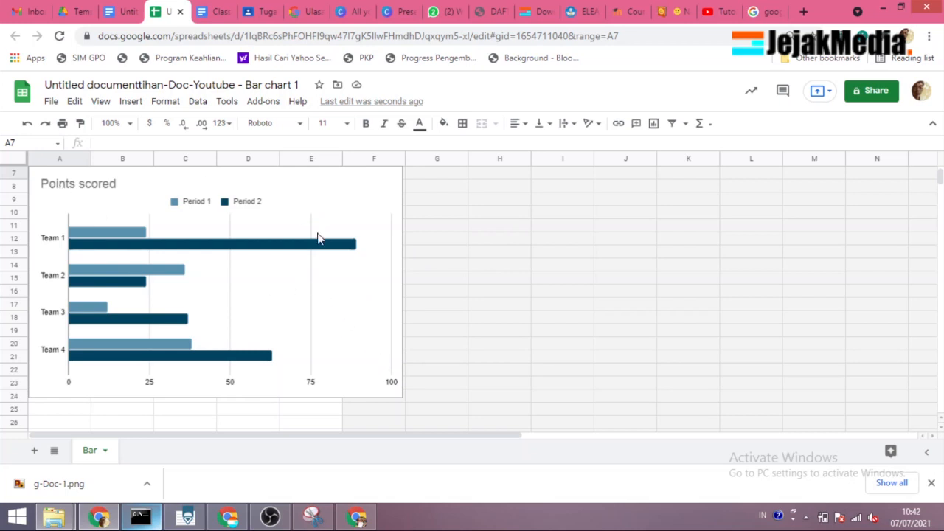
scroll(238, 249, "up", 2)
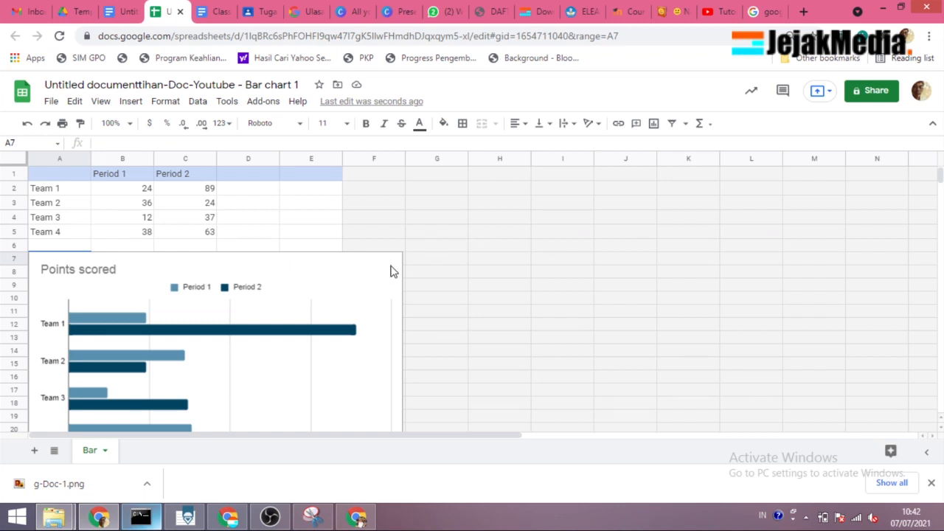
scroll(171, 249, "down", 1)
scroll(171, 249, "up", 1)
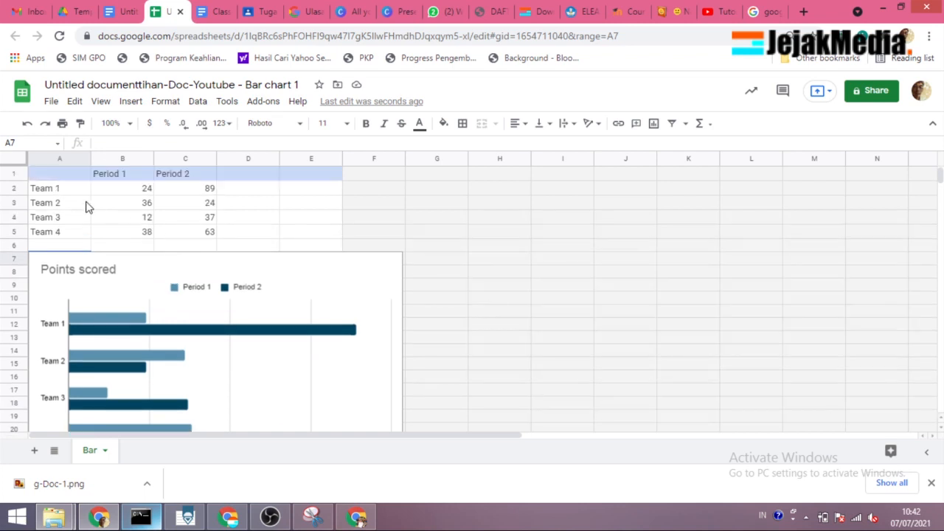
Step: Set the Period 1 value of Team 1 in cell B2 to 4
left_click(133, 191)
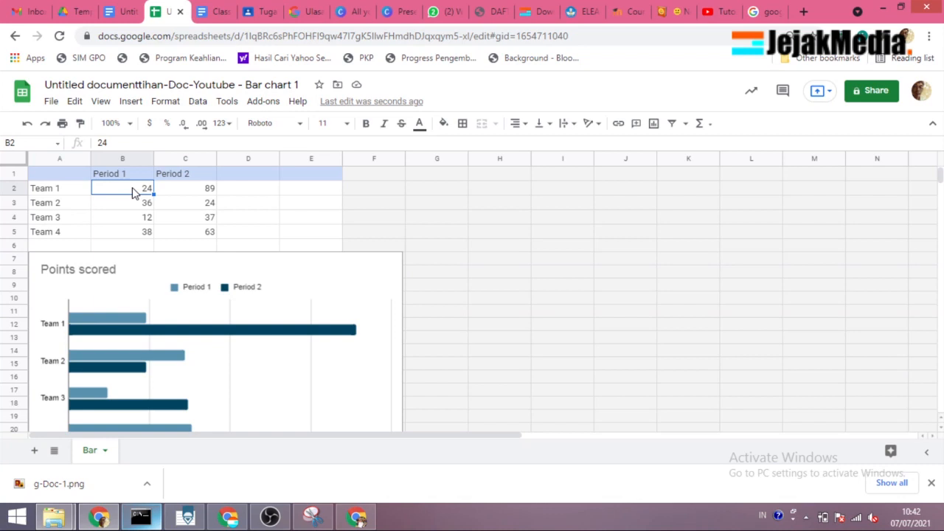
type("4")
key("Return")
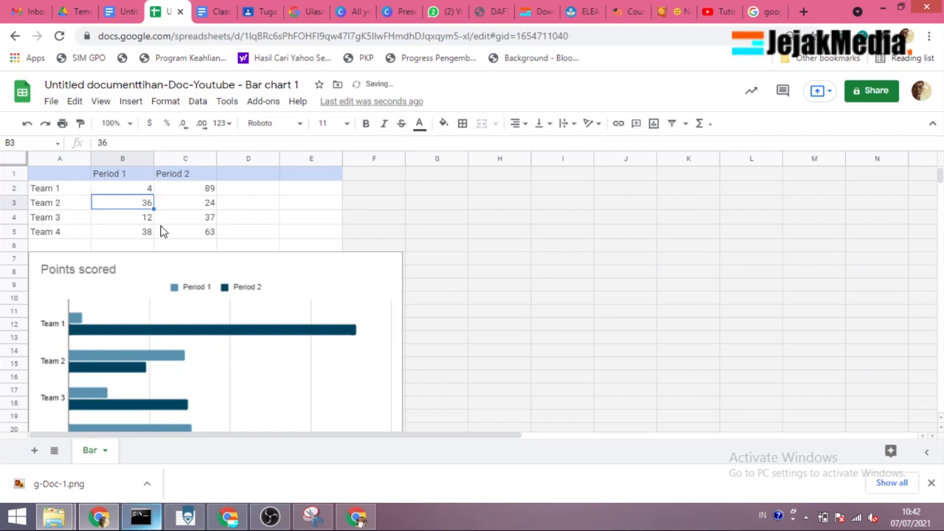
Step: Set Team 1's Period 2 value in C2 to 45 and Team 3's Period 1 value in B4 to 23
left_click(198, 207)
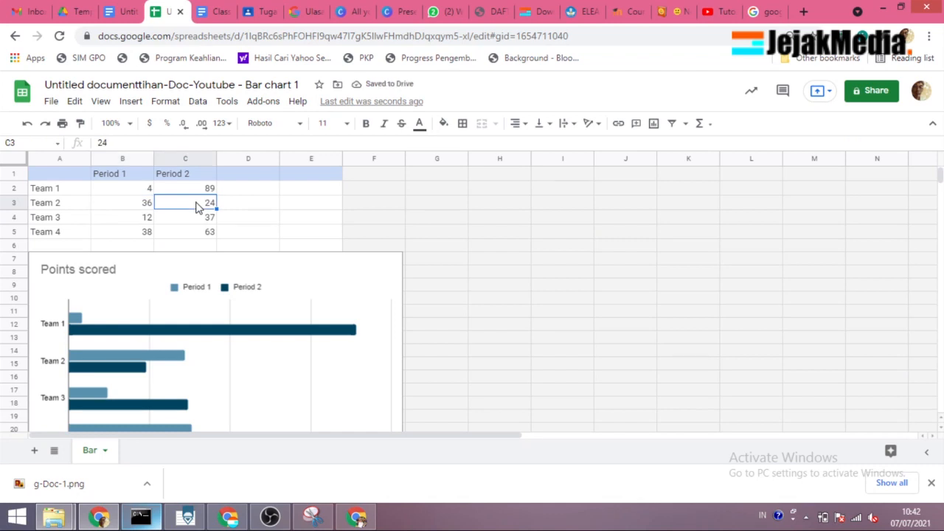
left_click(198, 193)
type("45")
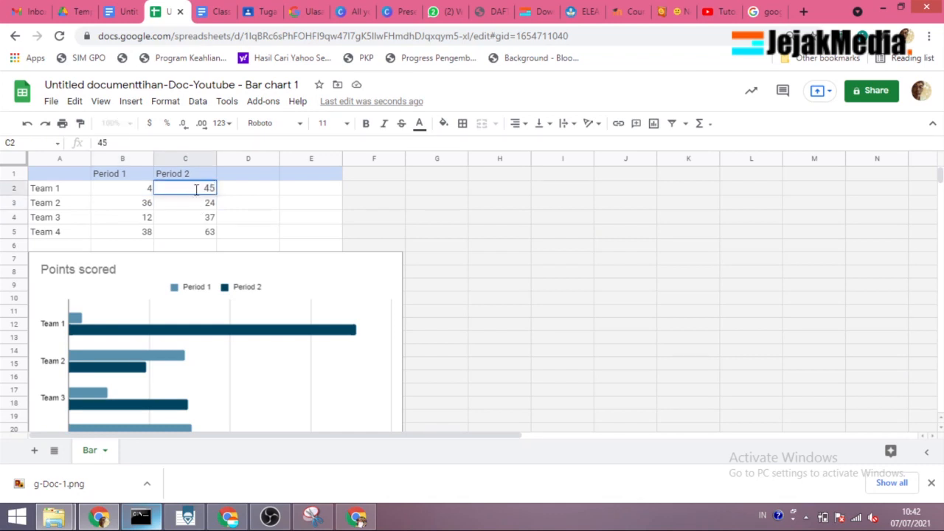
left_click(198, 199)
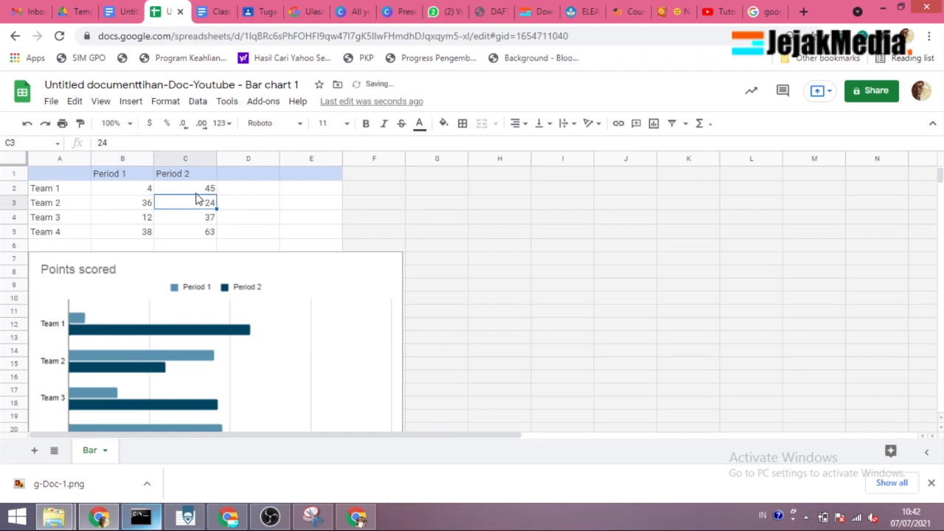
left_click(147, 218)
key("BackSpace")
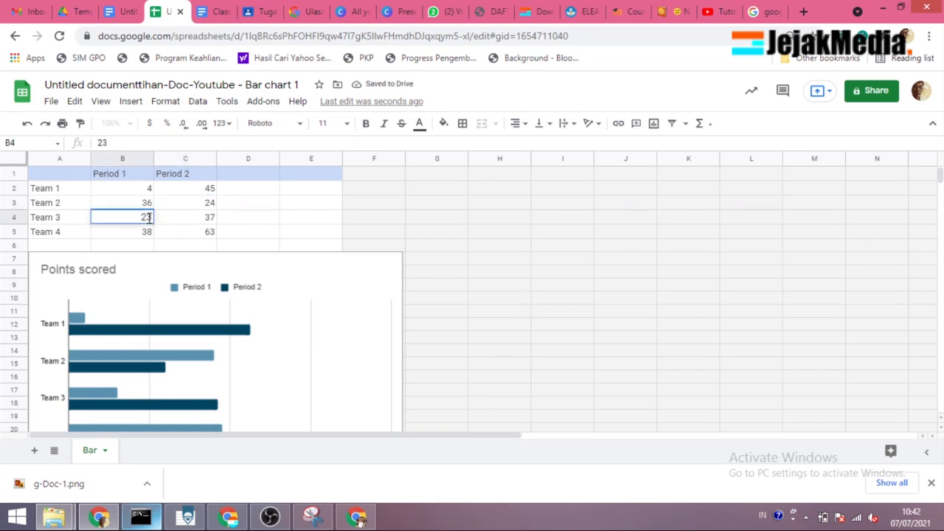
key("Return")
Step: Move the Points scored chart in the sheet rightward so it starts around column D, just below the data table
left_click(183, 293)
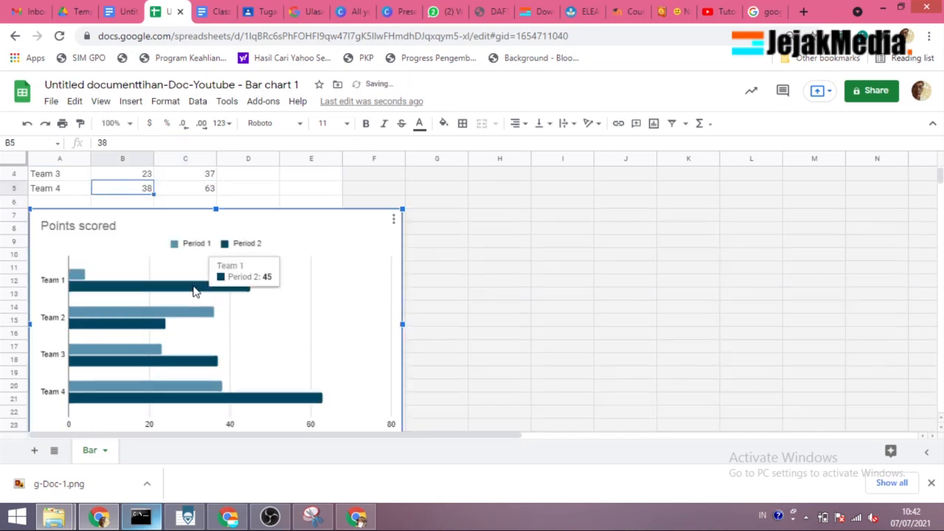
left_click_drag(306, 245, 443, 221)
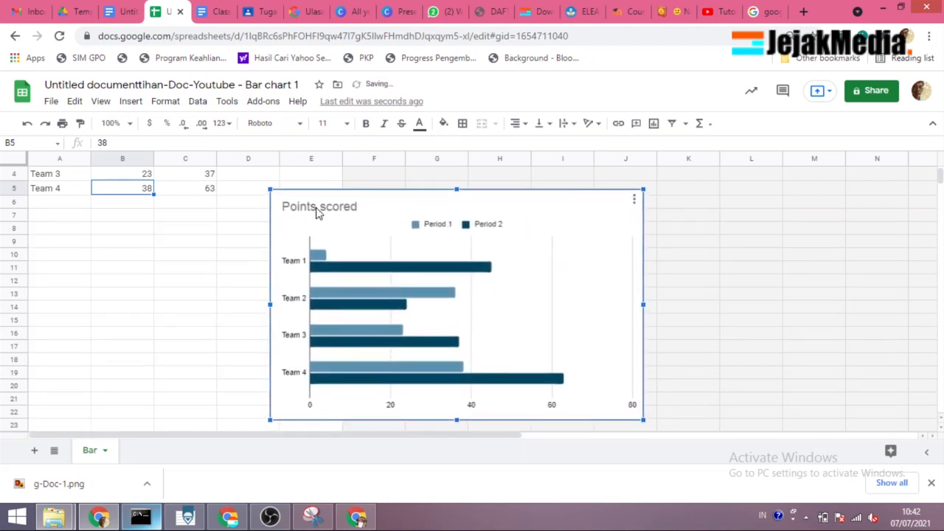
scroll(145, 244, "up", 3)
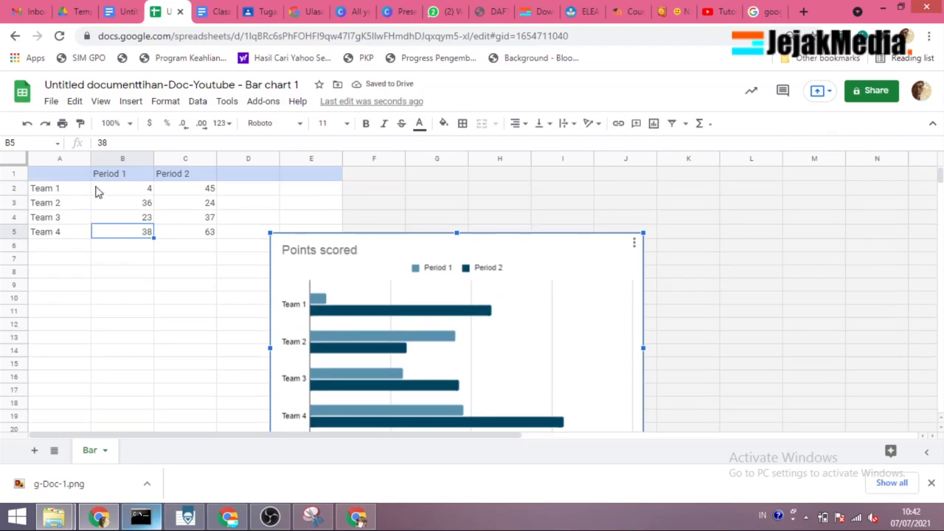
Step: Rename the column headers in B1 and C1 to Tahun1 and Tahun2
left_click(109, 177)
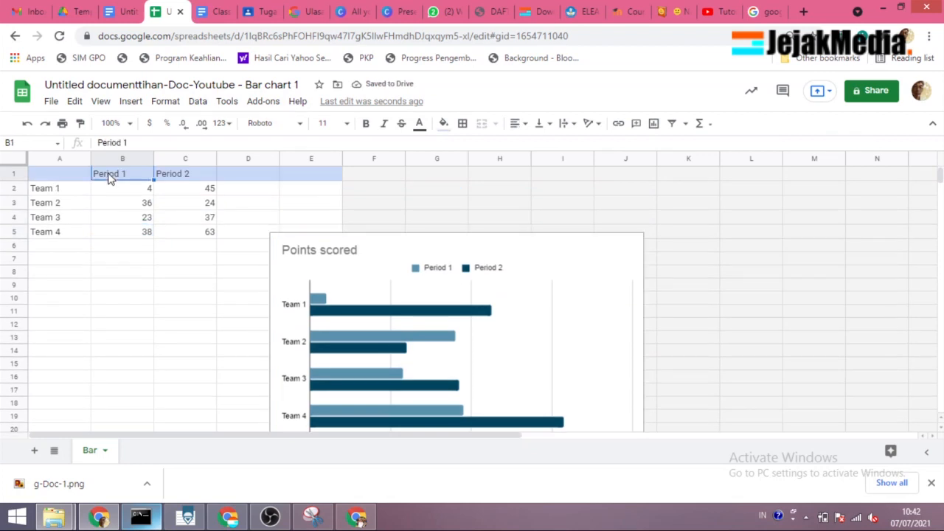
type("Tahun1")
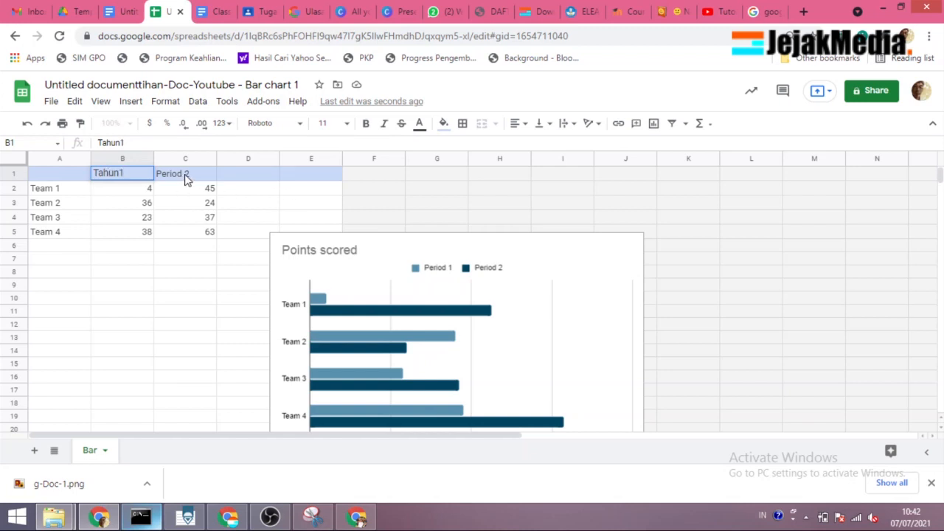
left_click(187, 181)
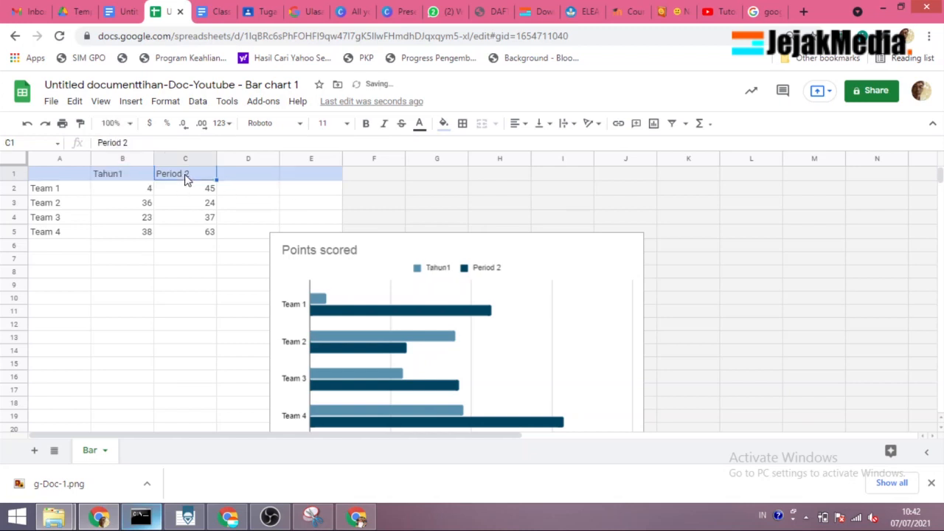
type("Tahun2")
key("Return")
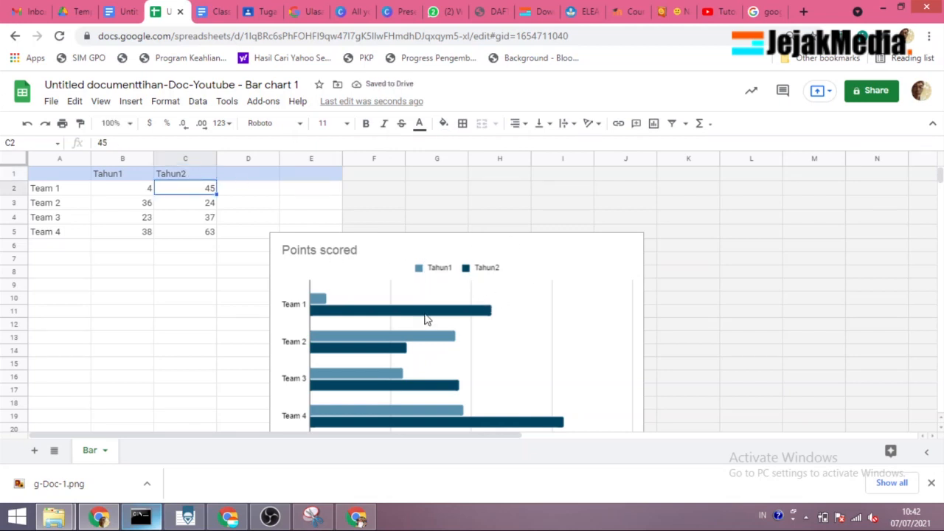
Step: Return to the document and update the linked bar chart with the spreadsheet changes
left_click(107, 11)
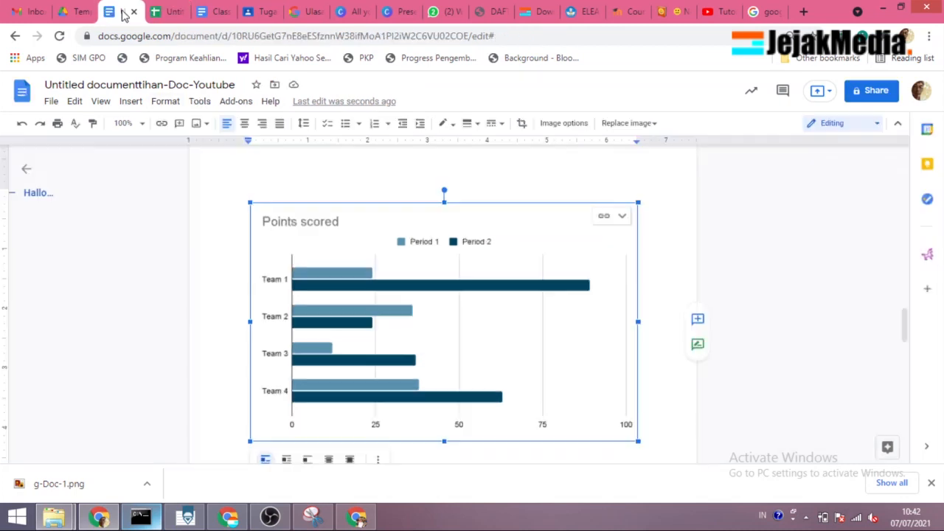
left_click(561, 219)
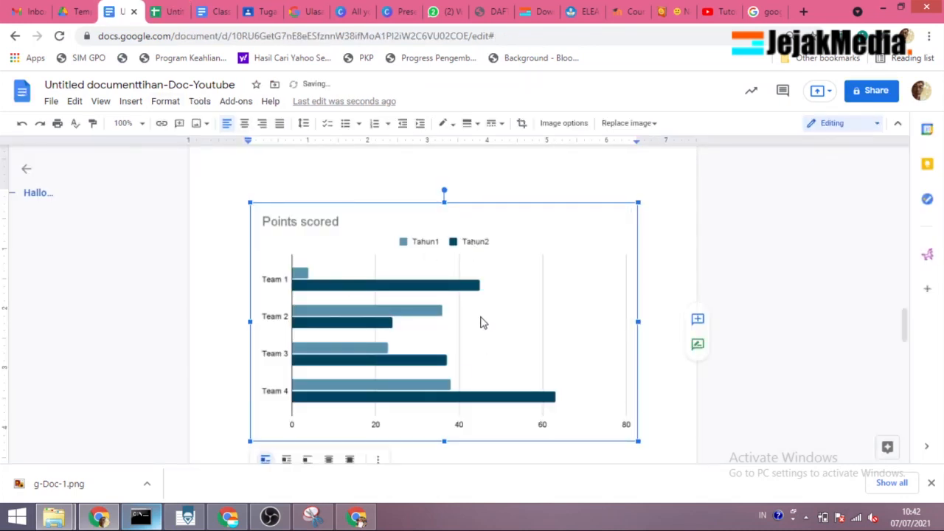
scroll(424, 332, "down", 5)
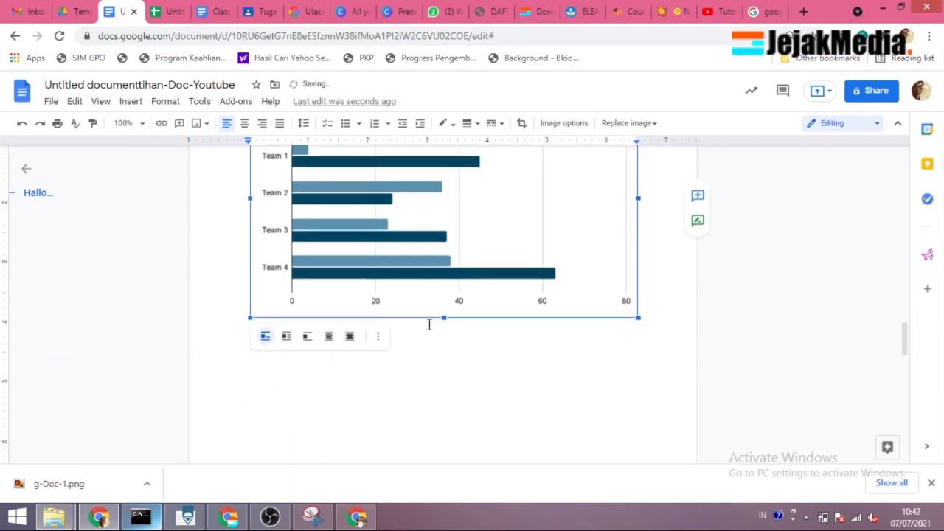
Step: Insert a column chart below the bar chart and show its link options
left_click(310, 358)
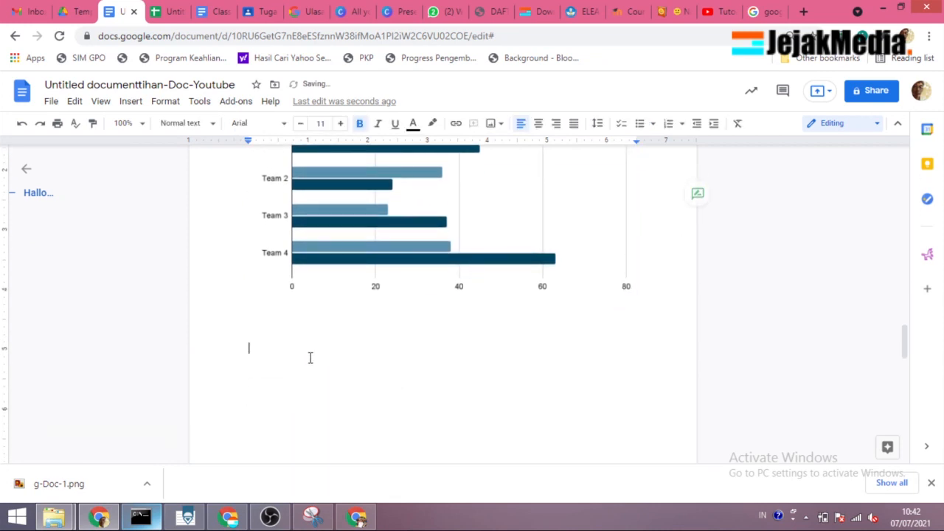
left_click(130, 101)
mouse_move(168, 185)
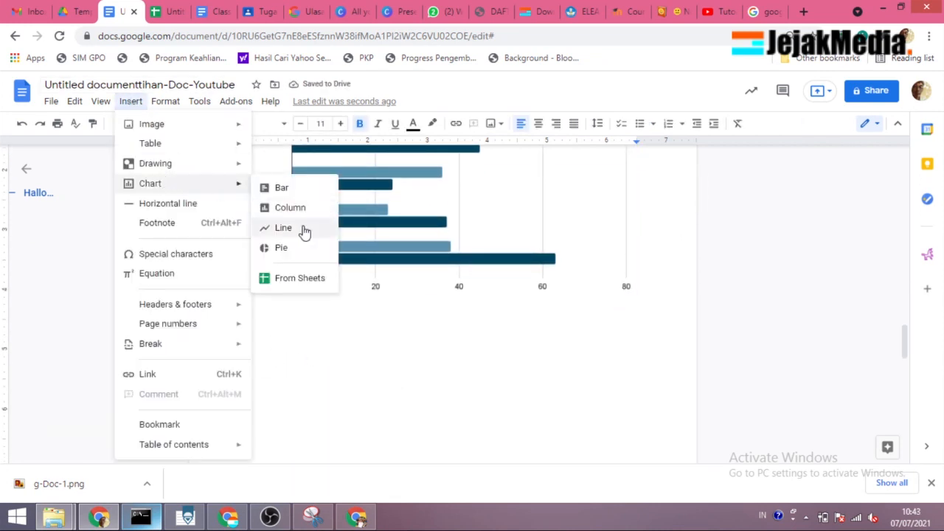
left_click(290, 210)
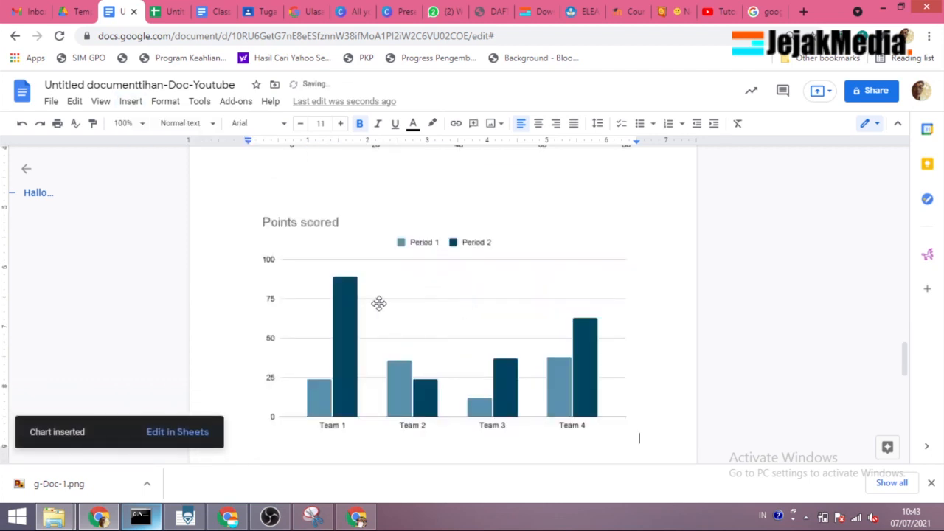
left_click(438, 308)
left_click(626, 220)
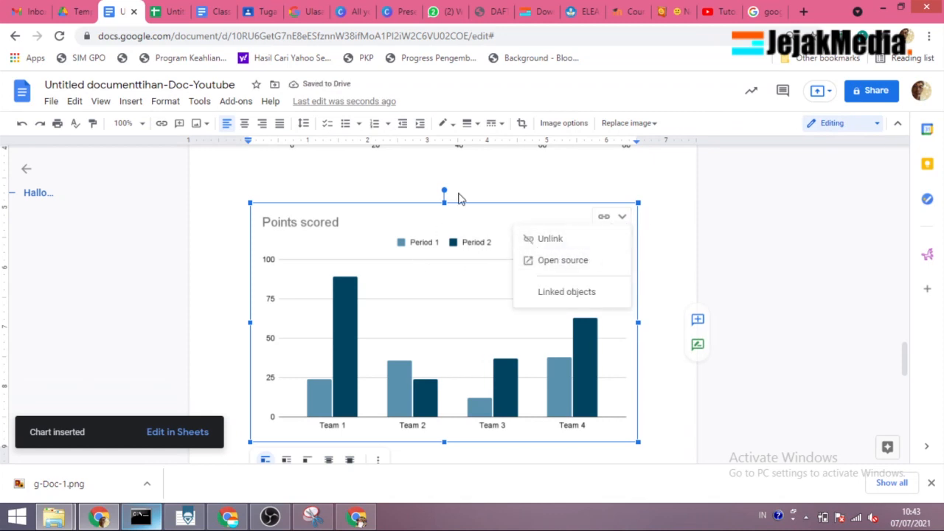
left_click(435, 181)
Step: Unlink the bar chart from its source spreadsheet
scroll(433, 181, "up", 4)
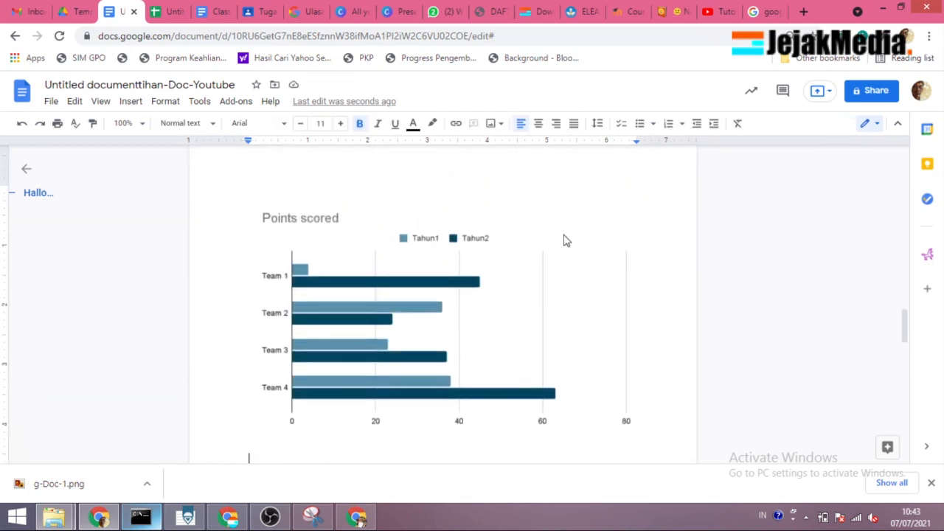
left_click(596, 253)
left_click(622, 214)
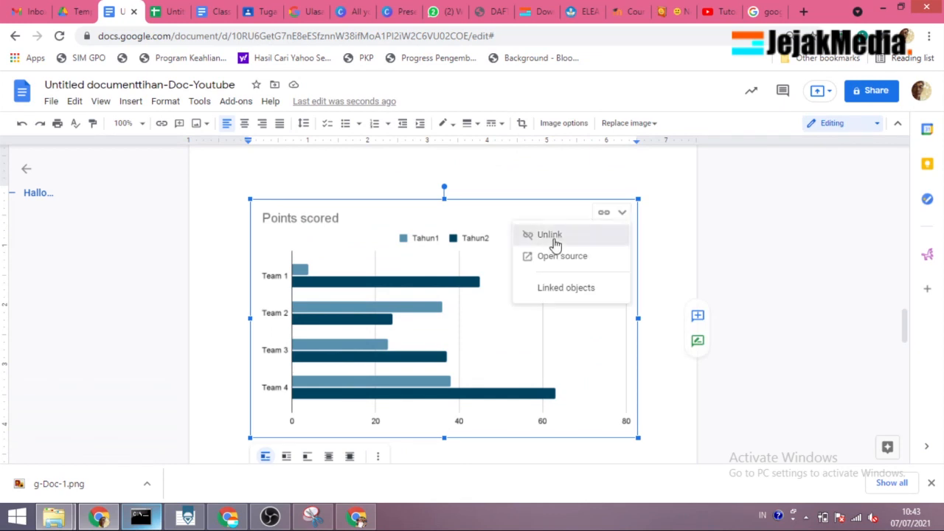
left_click(557, 245)
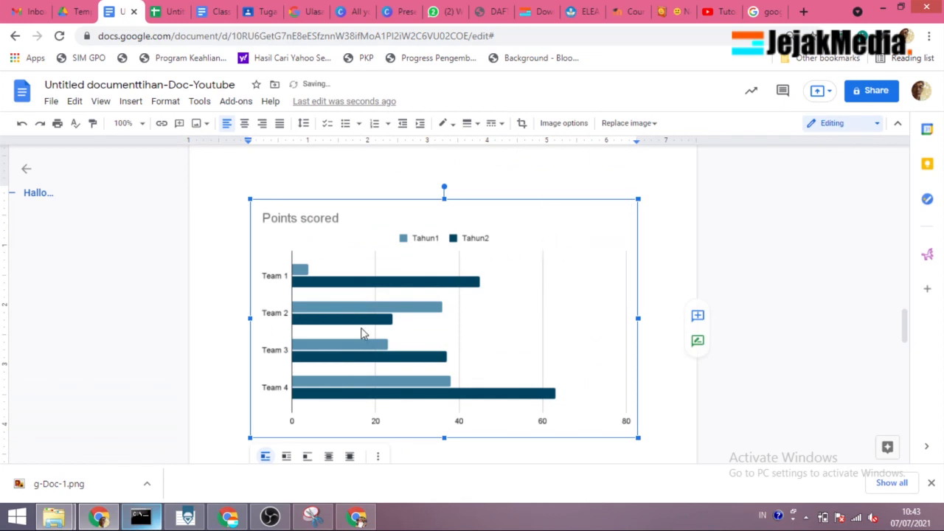
Step: Delete the column chart below the bar chart
scroll(430, 310, "down", 6)
scroll(435, 255, "up", 2)
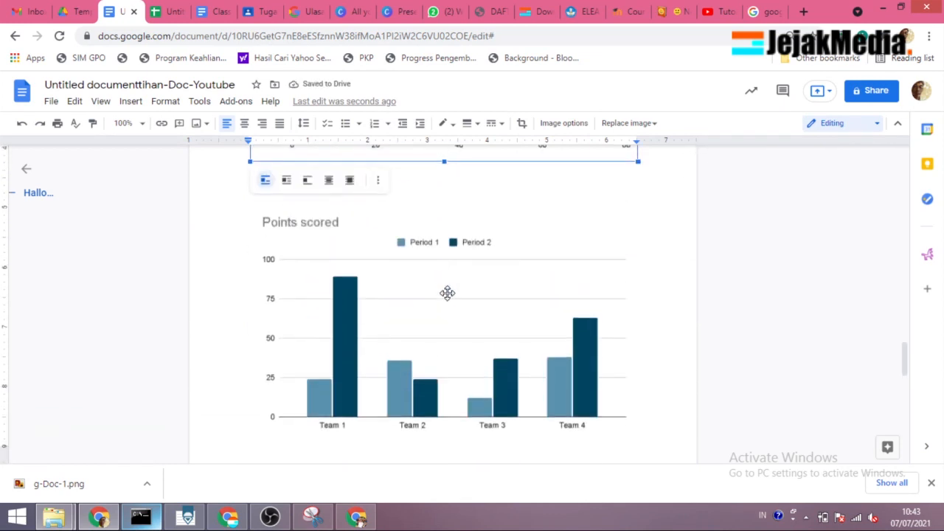
left_click(494, 280)
scroll(471, 285, "down", 2)
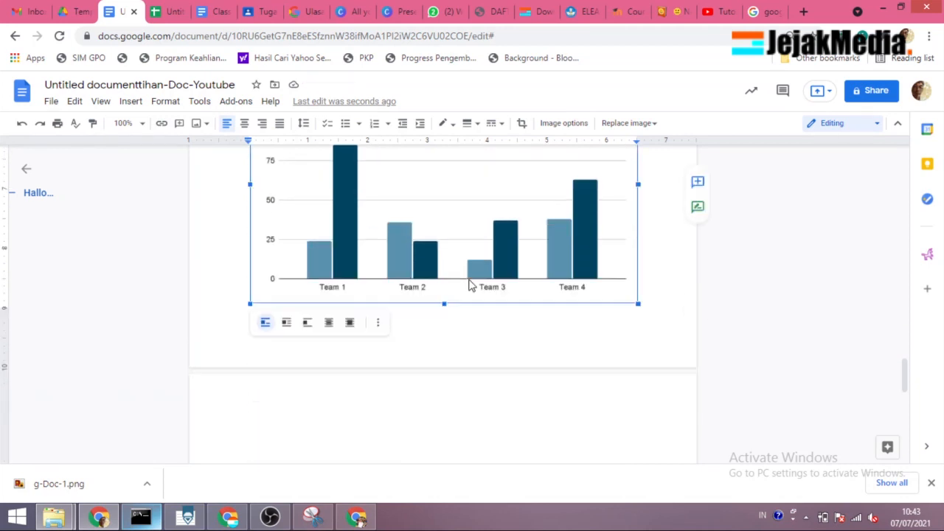
scroll(470, 285, "up", 2)
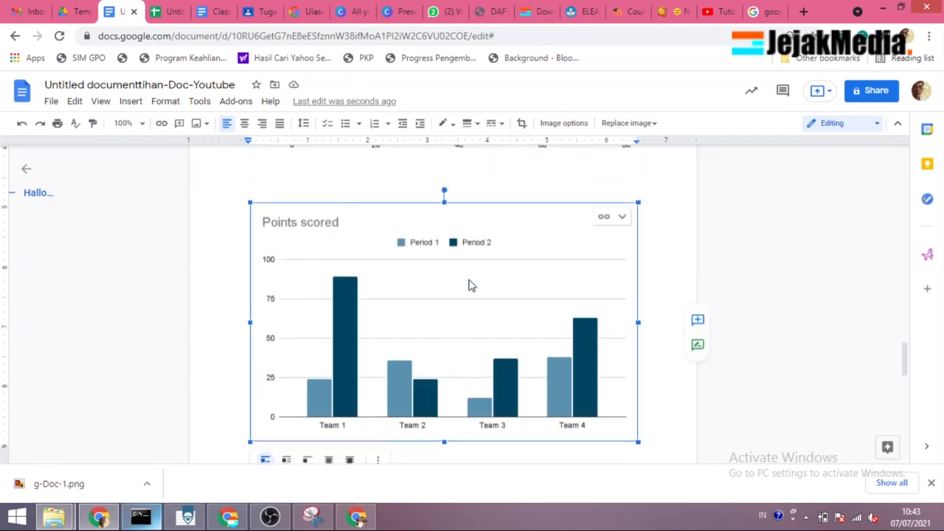
key("Delete")
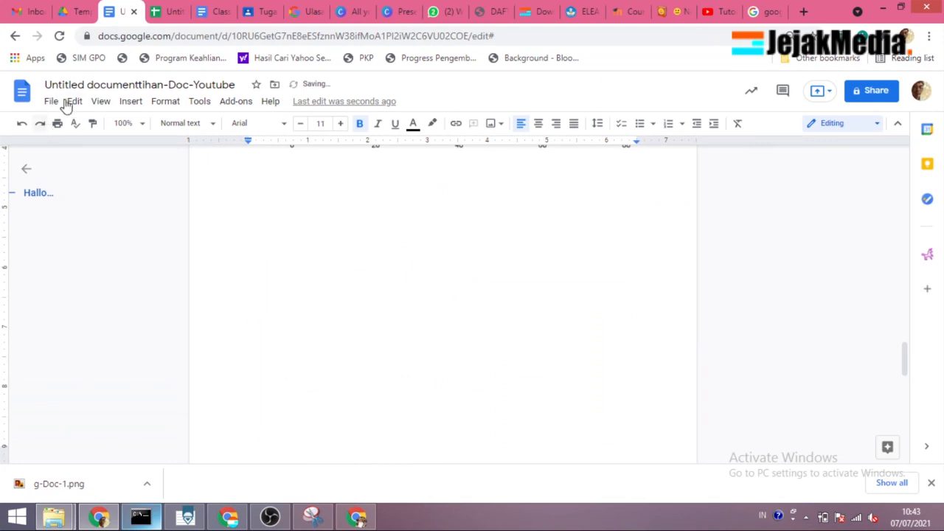
Step: Insert a line chart below the bar chart and delete it again
left_click(128, 102)
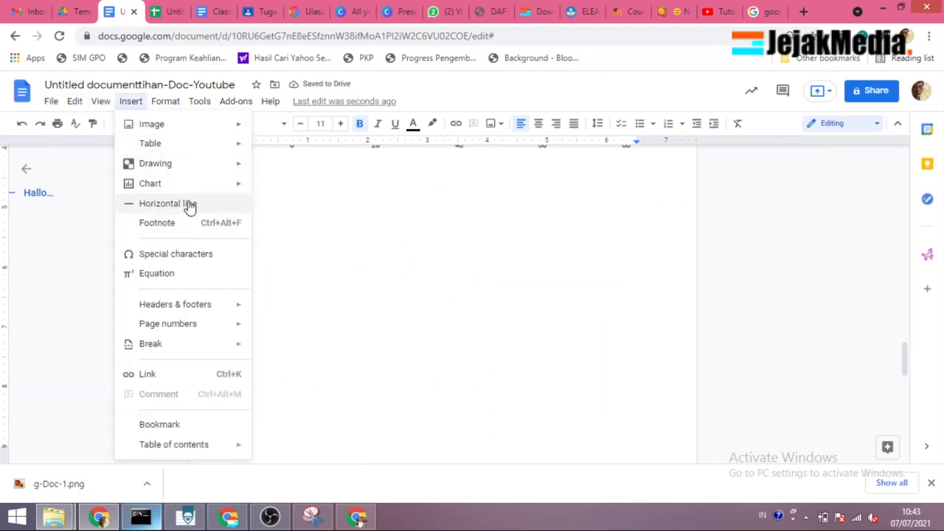
mouse_move(193, 188)
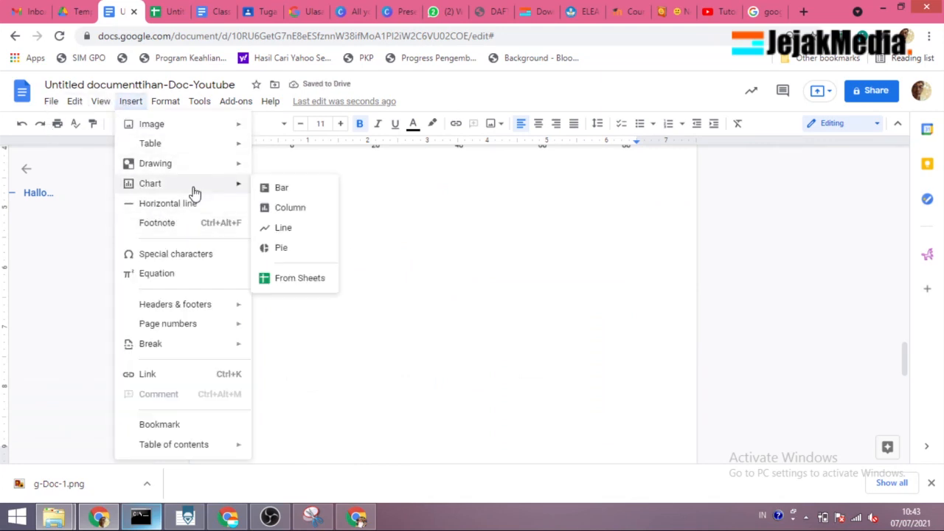
left_click(281, 228)
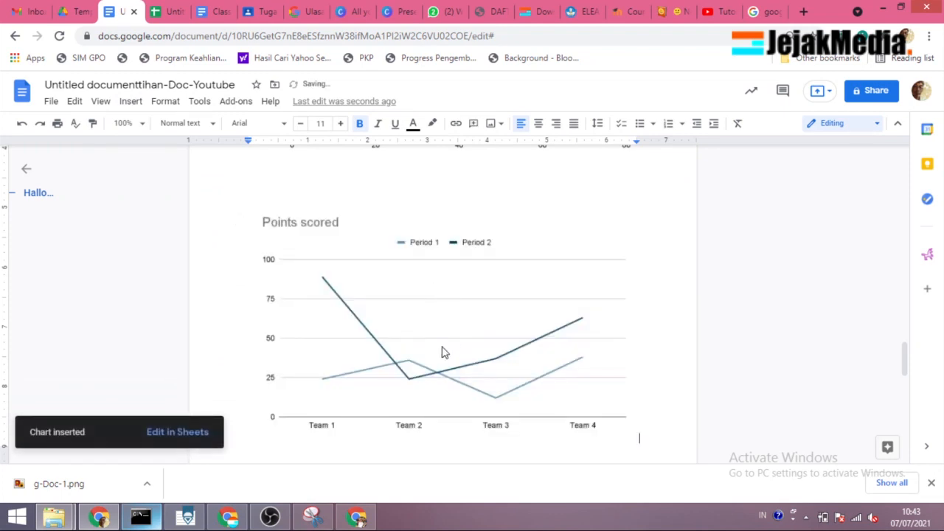
left_click(428, 368)
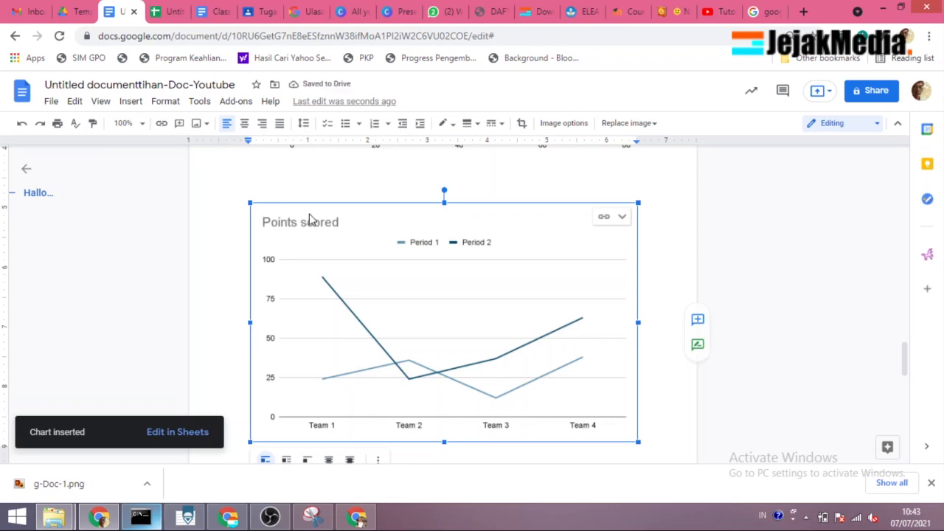
key("Delete")
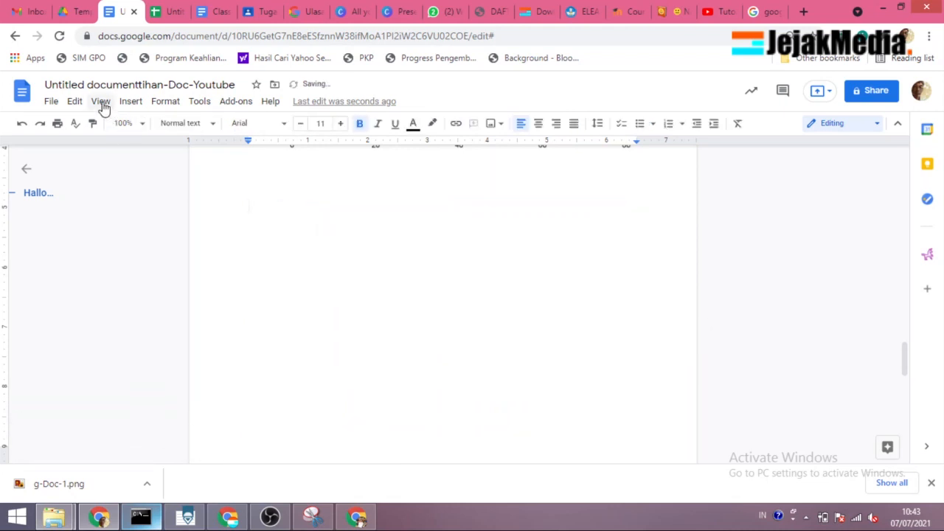
Step: Insert a pie chart below the bar chart and delete it again
left_click(130, 103)
mouse_move(186, 190)
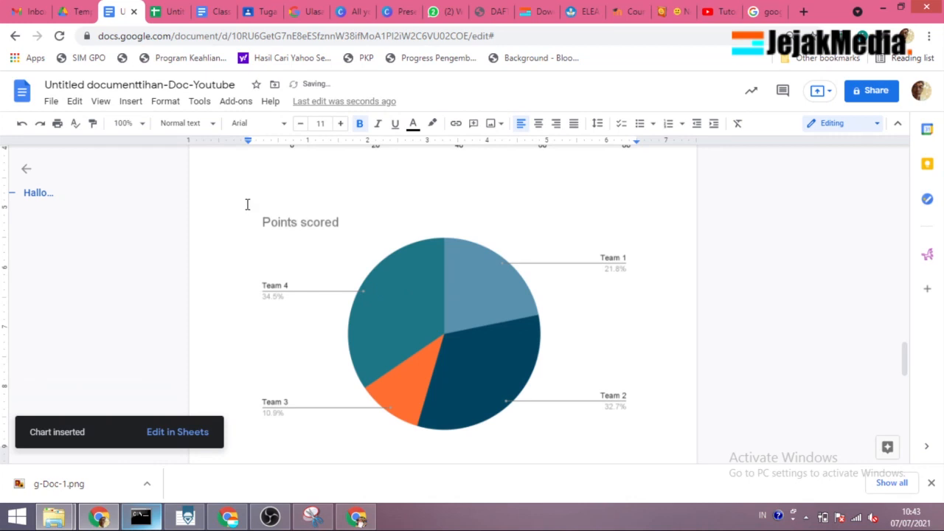
left_click(421, 297)
key("Delete")
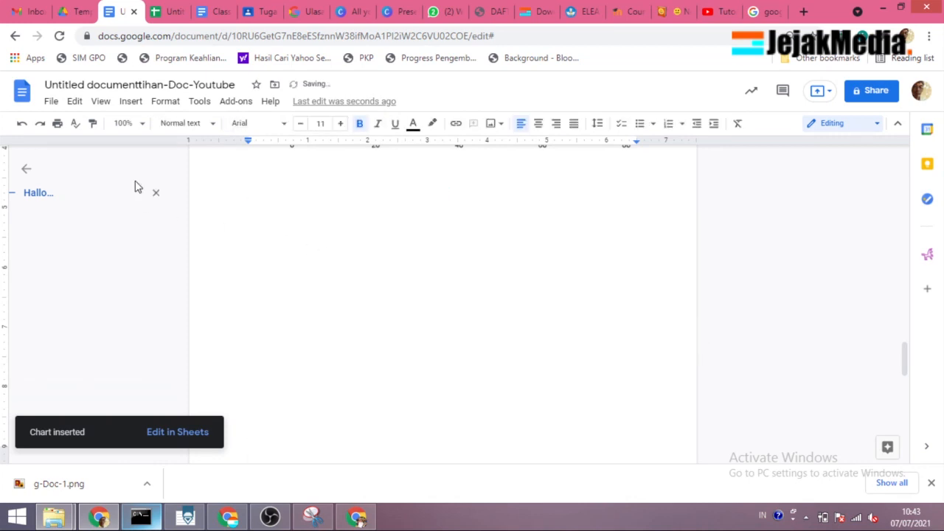
Step: Browse the spreadsheets available for inserting a chart from Sheets, and close the chooser without picking one
left_click(131, 101)
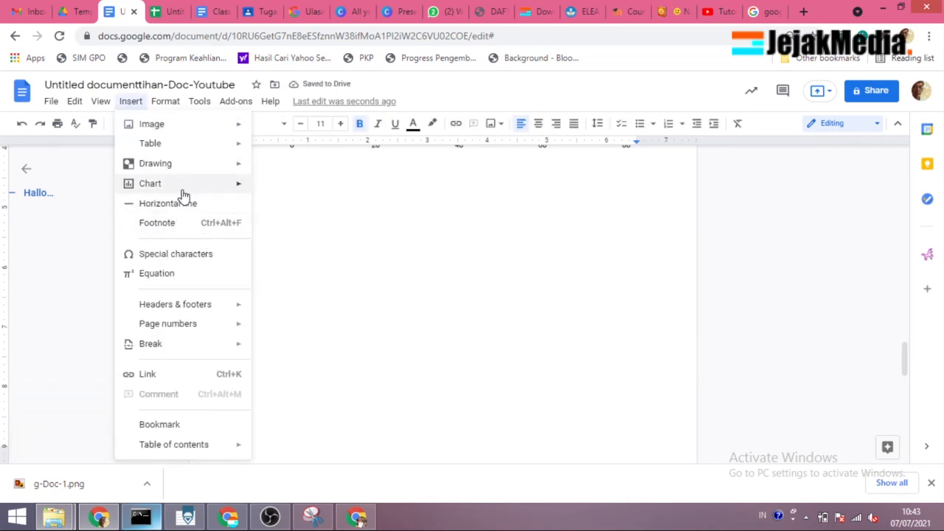
mouse_move(182, 188)
left_click(304, 279)
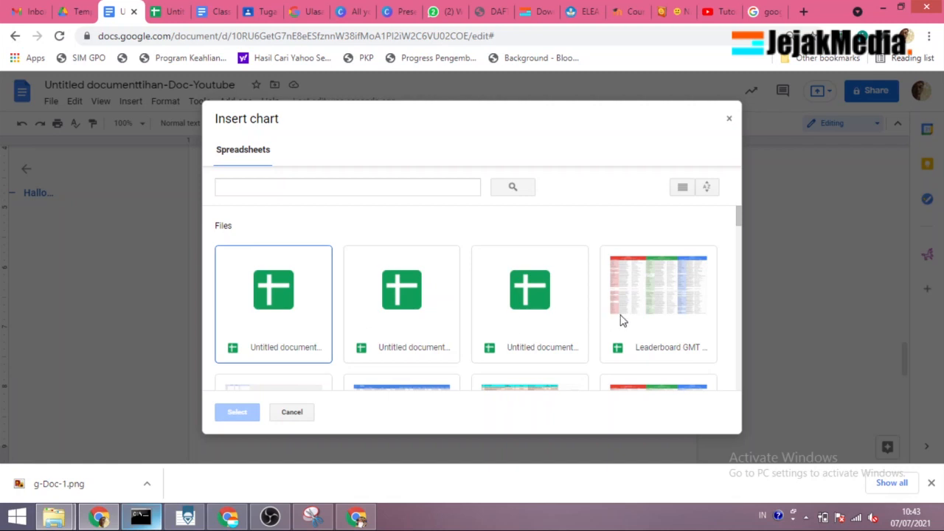
scroll(489, 323, "down", 2)
scroll(424, 288, "up", 2)
scroll(392, 327, "down", 2)
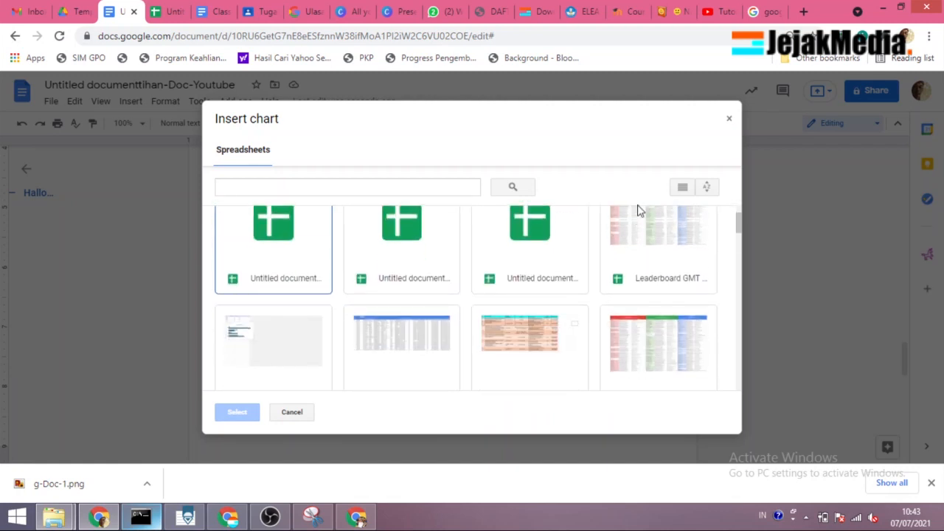
left_click(730, 121)
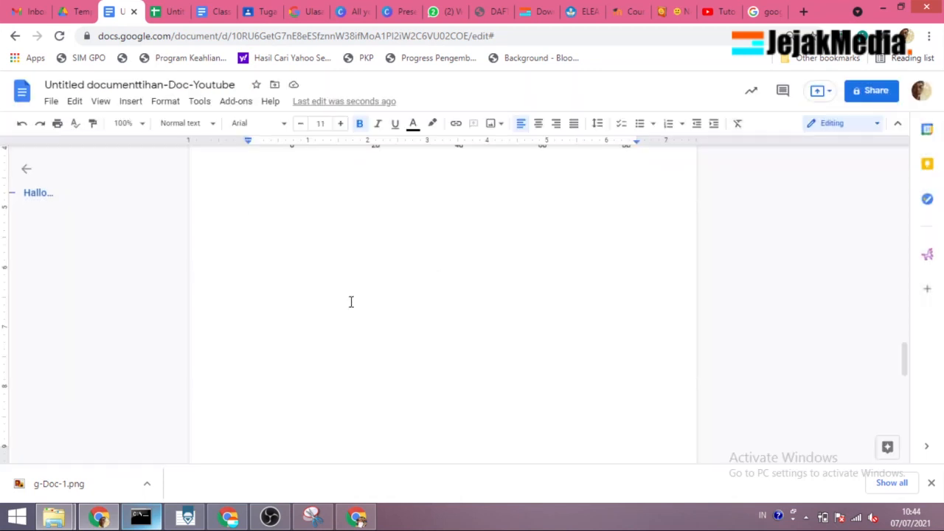
scroll(347, 276, "up", 1)
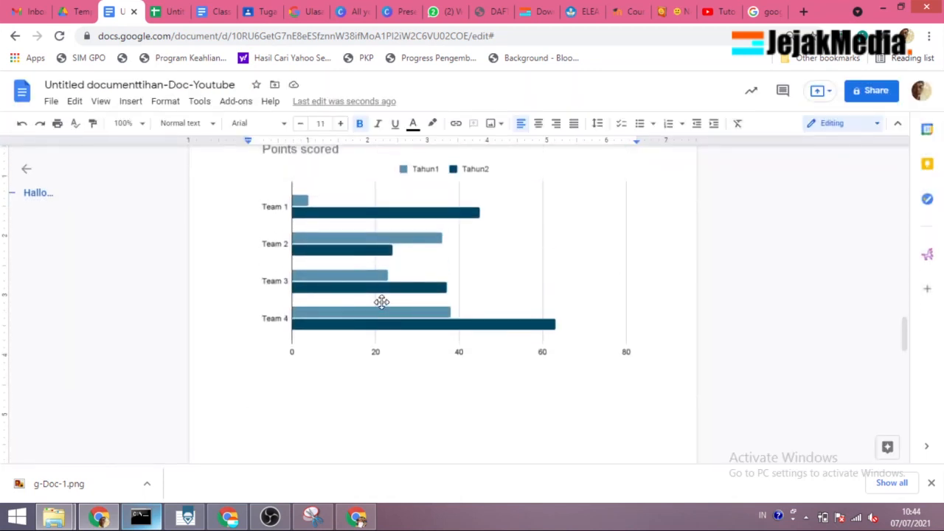
scroll(380, 295, "up", 1)
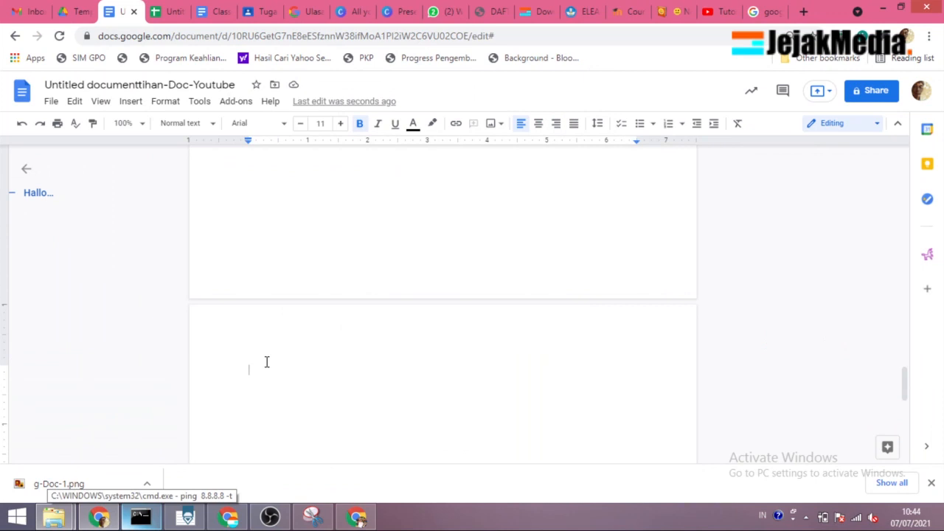
Step: Enter the heading "Bullet and numbering" on the new page below the chart and start a new line
type("Bullet and numbe")
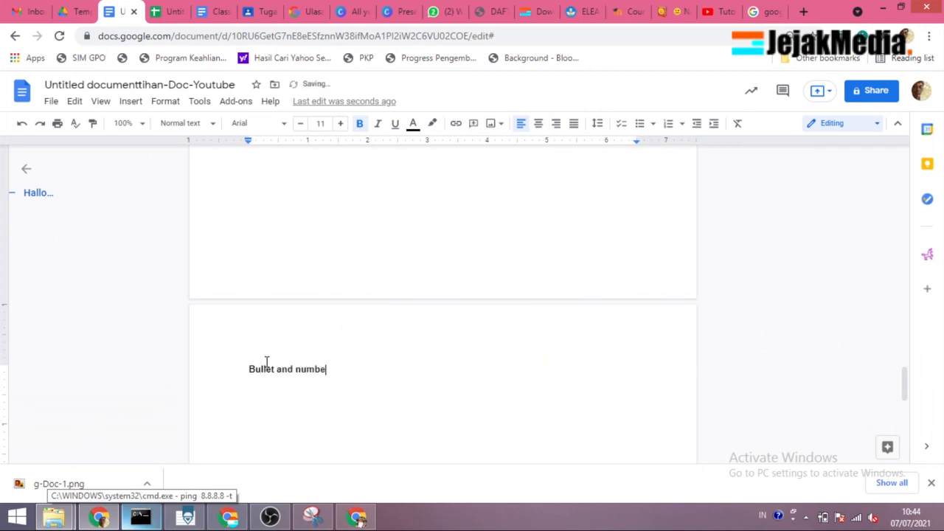
type("ring")
key("Return")
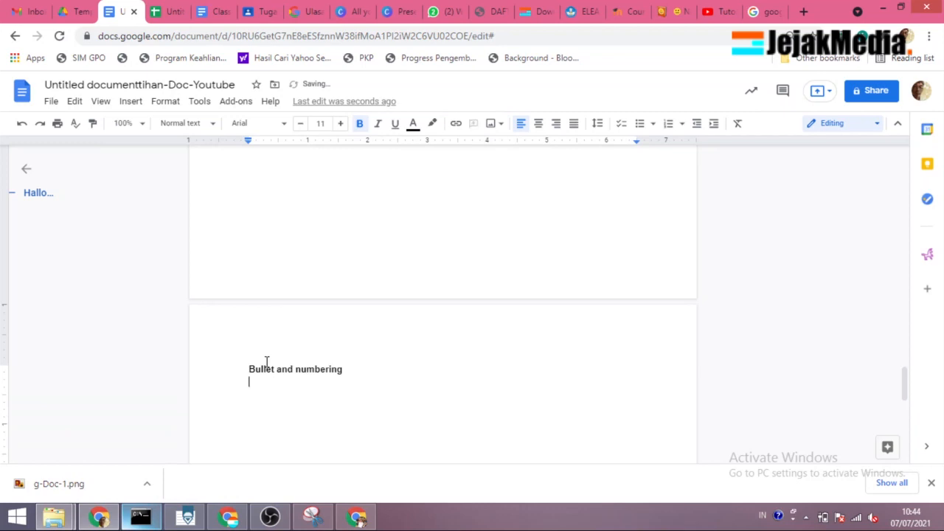
Step: Add the line "Jenis gajah" under the heading and start a numbered list below it with "Gajah putih"
scroll(269, 360, "down", 1)
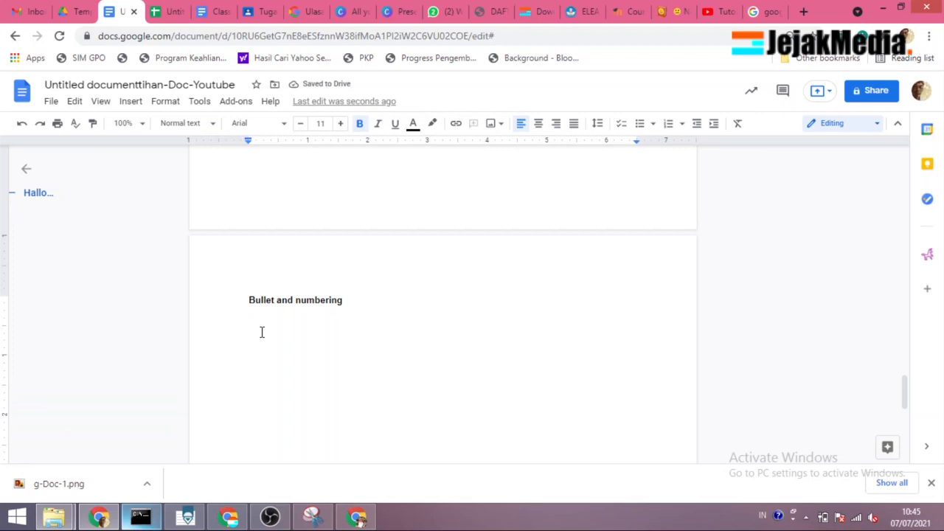
type("Jenis gajah")
key("Return")
type("1. gajah ")
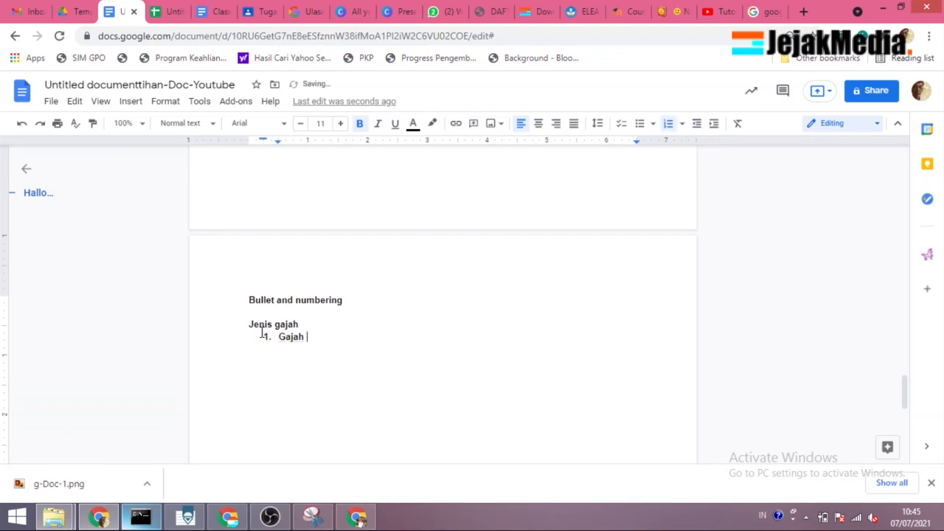
type("putih")
Step: Add "Gajah hijau" and "Gajah merah" as the second and third list items and end the numbering after them
key("Return")
type("gajah hijau")
key("Return")
type("gajah")
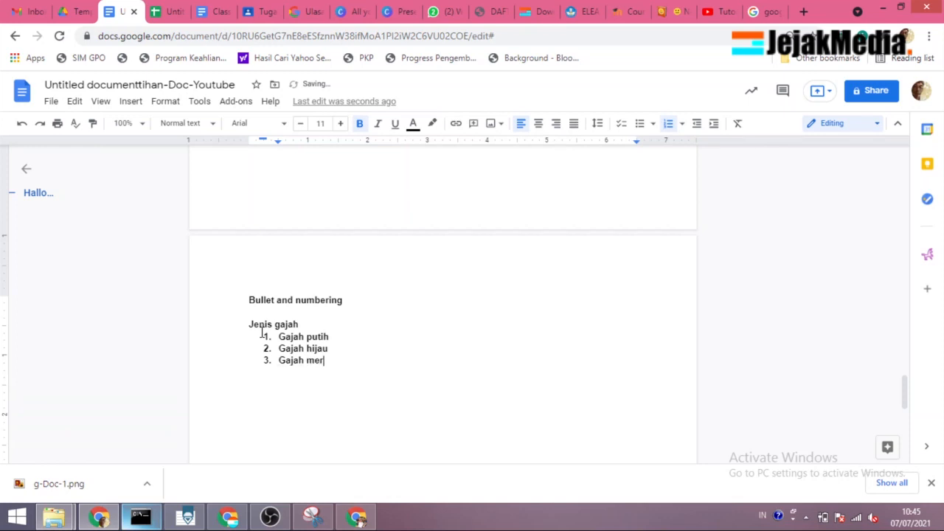
key("Return")
key("BackSpace")
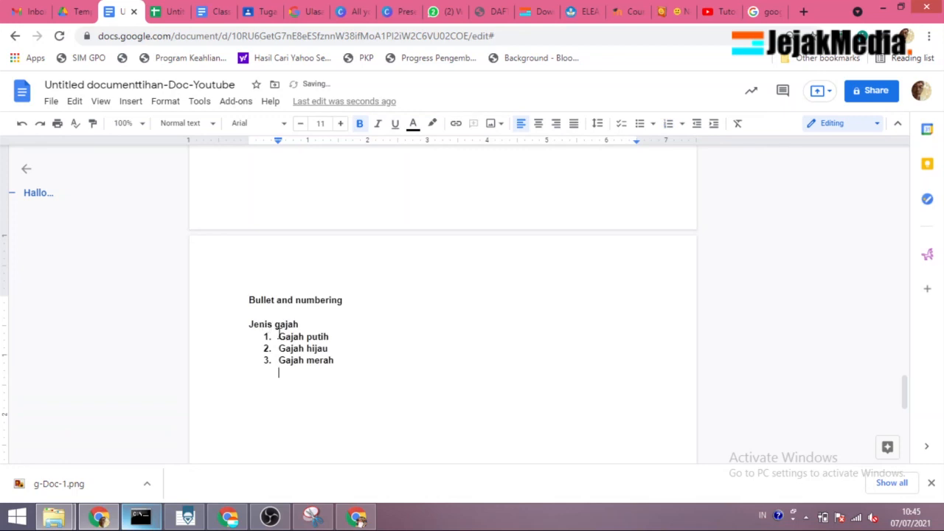
Step: Shift the three list items' indent to the page's left margin and change their numbering to solid round bullets
left_click_drag(279, 333, 293, 360)
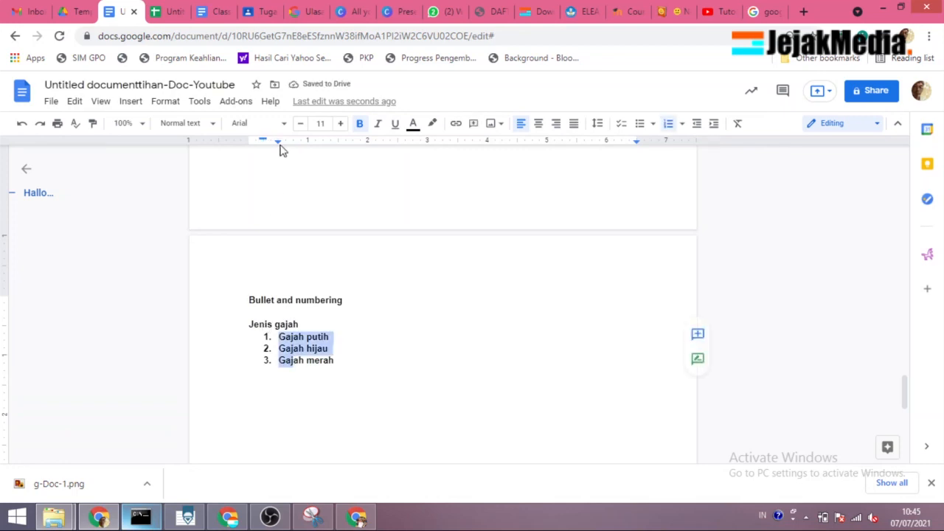
left_click_drag(278, 141, 271, 214)
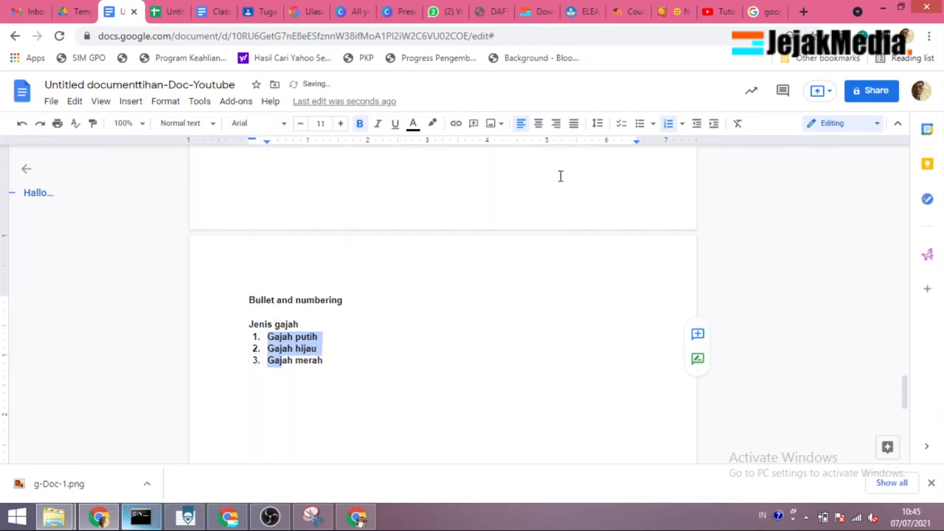
left_click(653, 125)
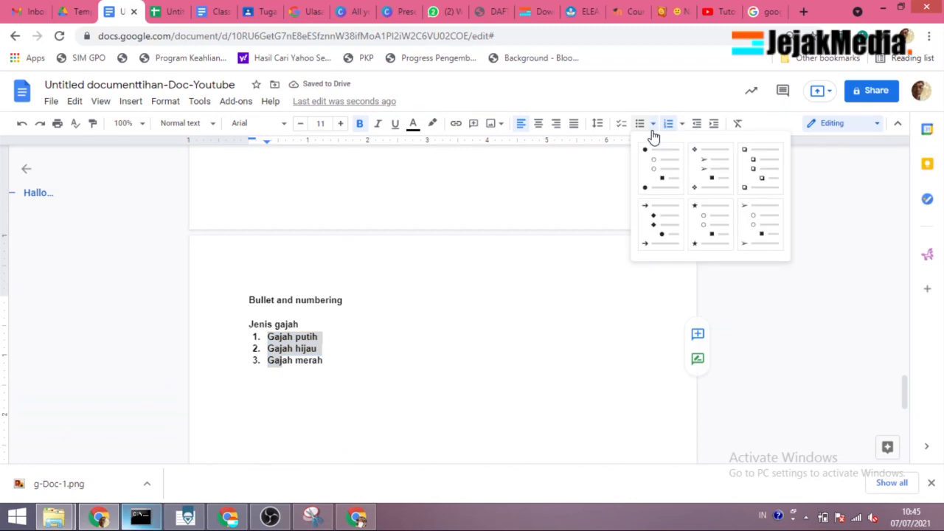
left_click(657, 176)
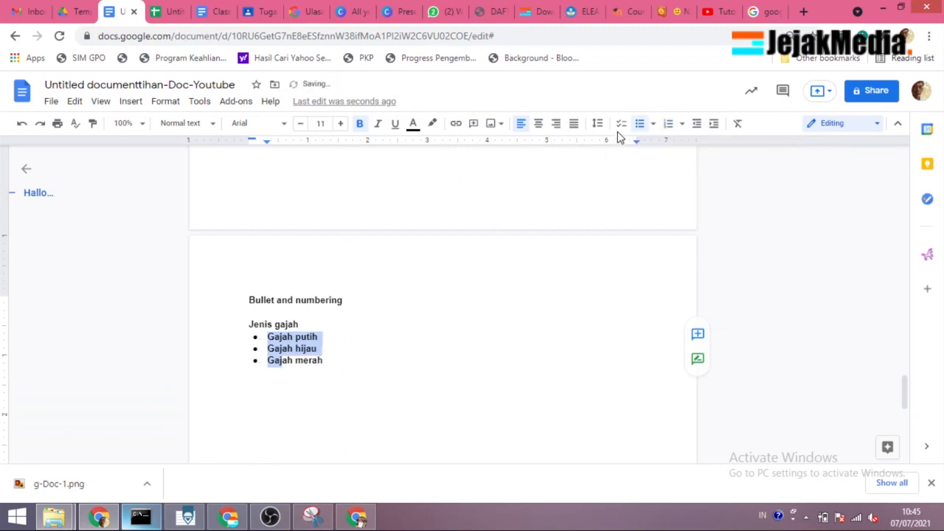
left_click(653, 124)
left_click(681, 123)
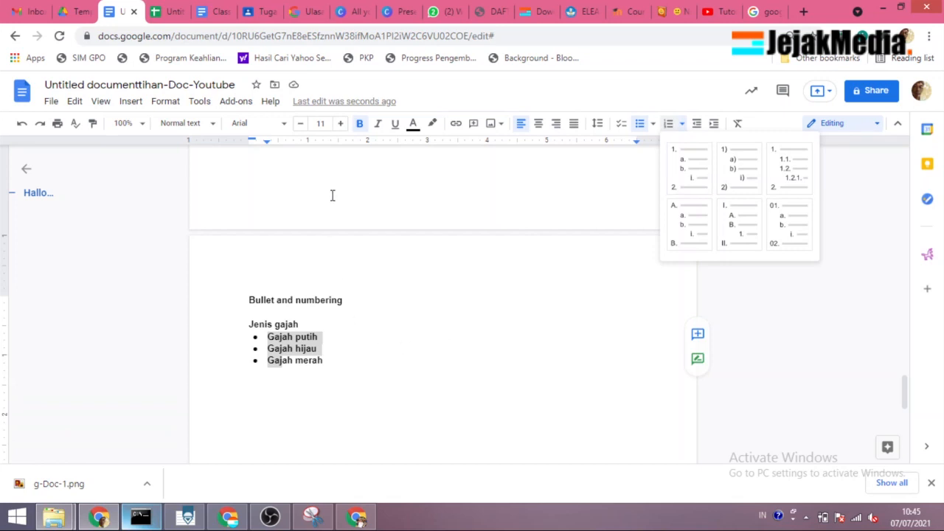
left_click(386, 377)
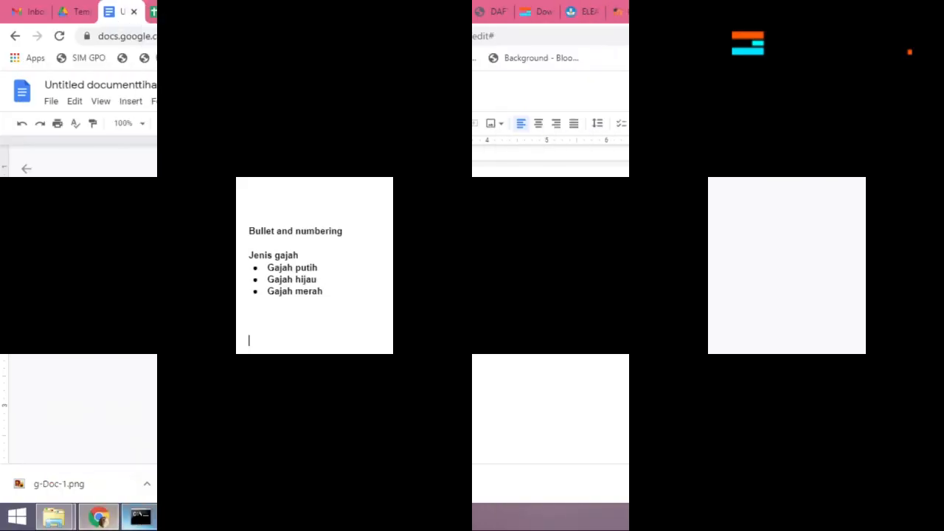
Step: Enter the heading "Tabel" below the bulleted list and start a new line
type("Tab")
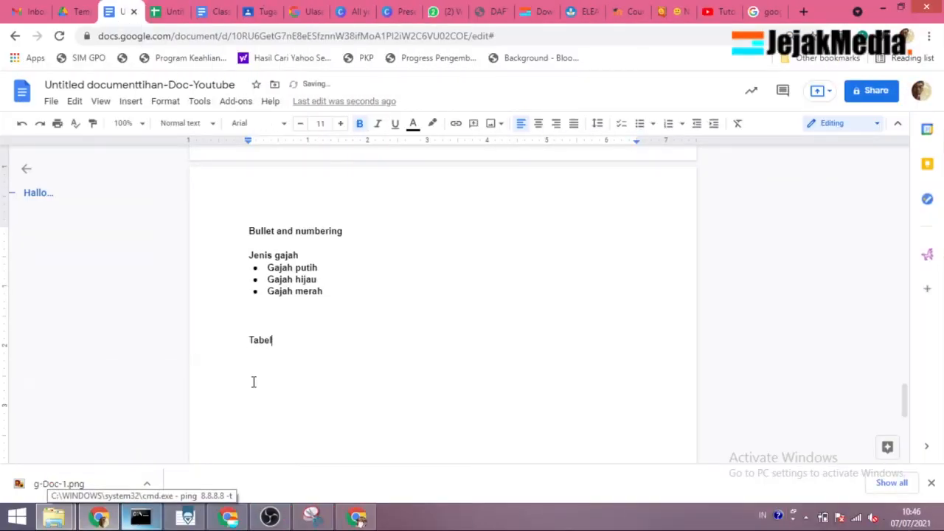
type("el")
key("Return")
left_click(130, 103)
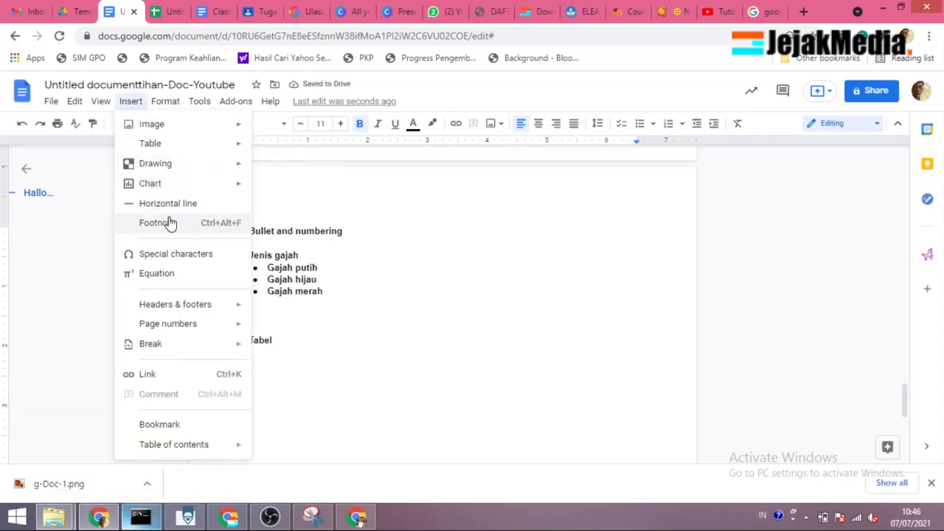
mouse_move(180, 189)
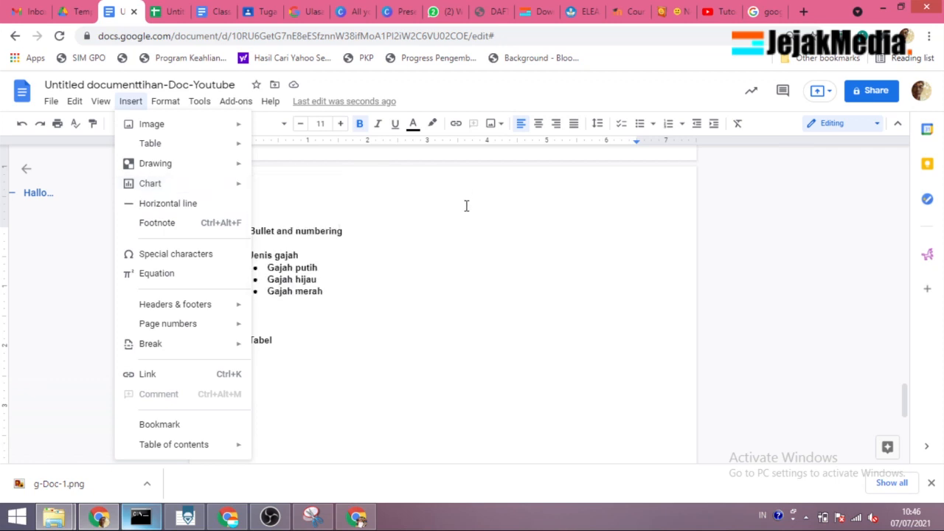
left_click(441, 212)
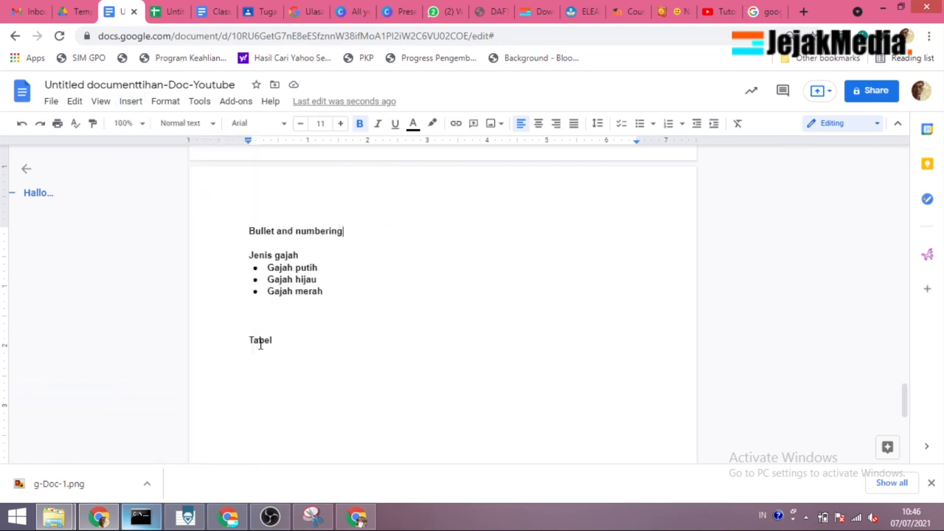
Step: Insert a table with four columns and two rows below the "Tabel" heading
left_click(254, 358)
left_click(131, 103)
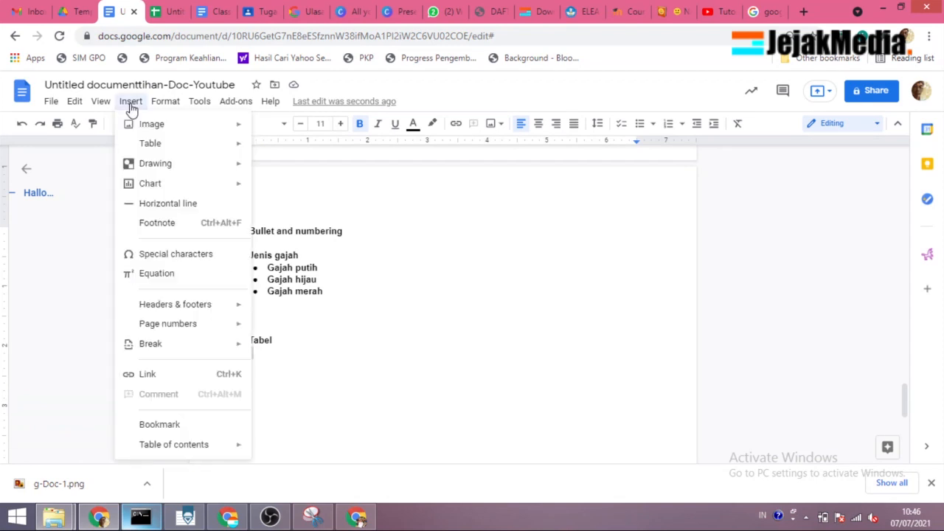
mouse_move(155, 146)
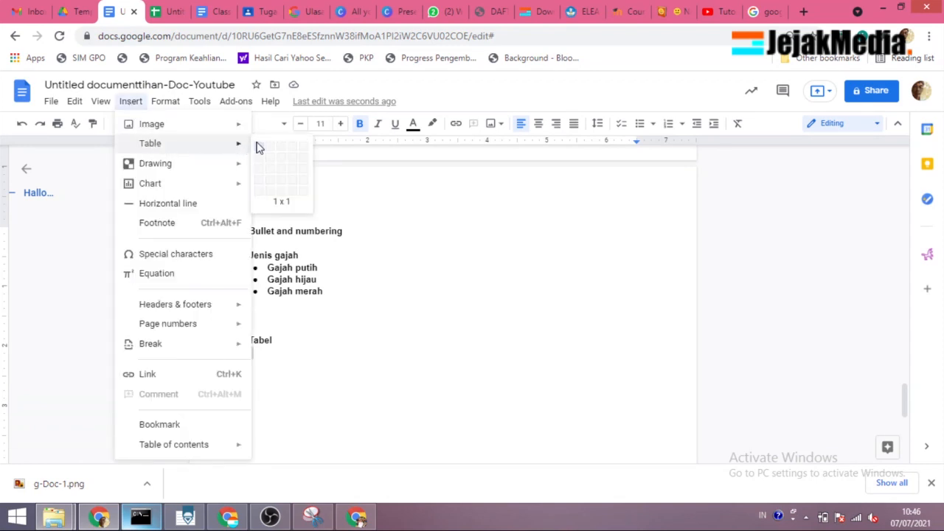
left_click(296, 163)
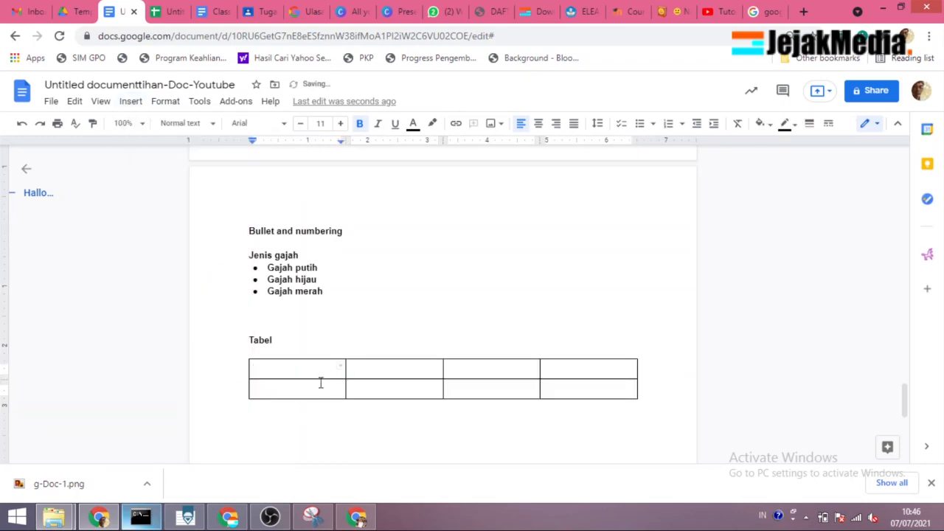
Step: Fill the table's header row with "No", "Kegiatan", "Penanggung jawab" and "Keterangan"
type("No")
key("Tab")
type("Ke")
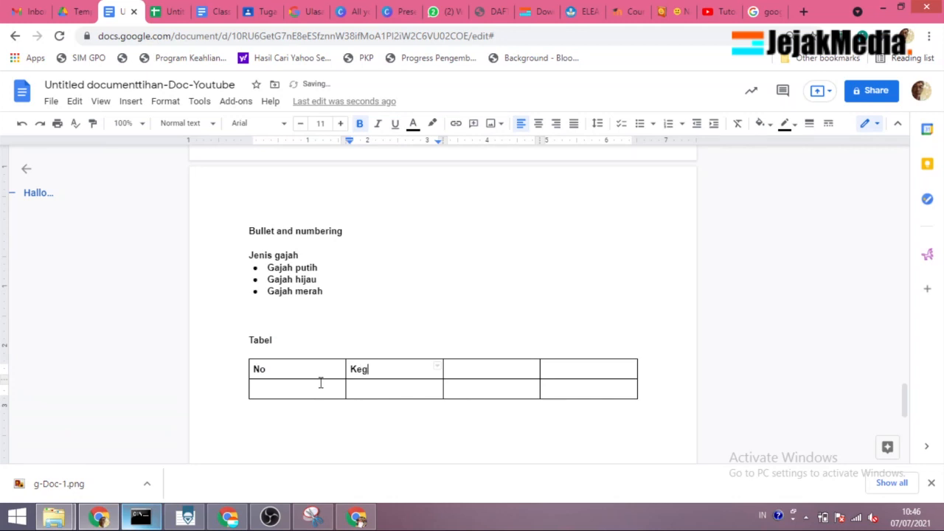
key("Tab")
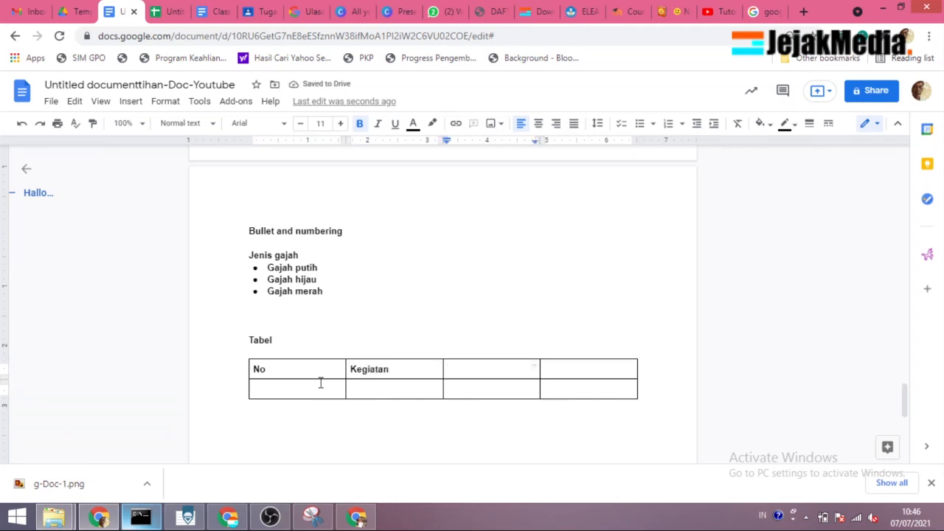
type("ke")
key("BackSpace")
type("penanggu")
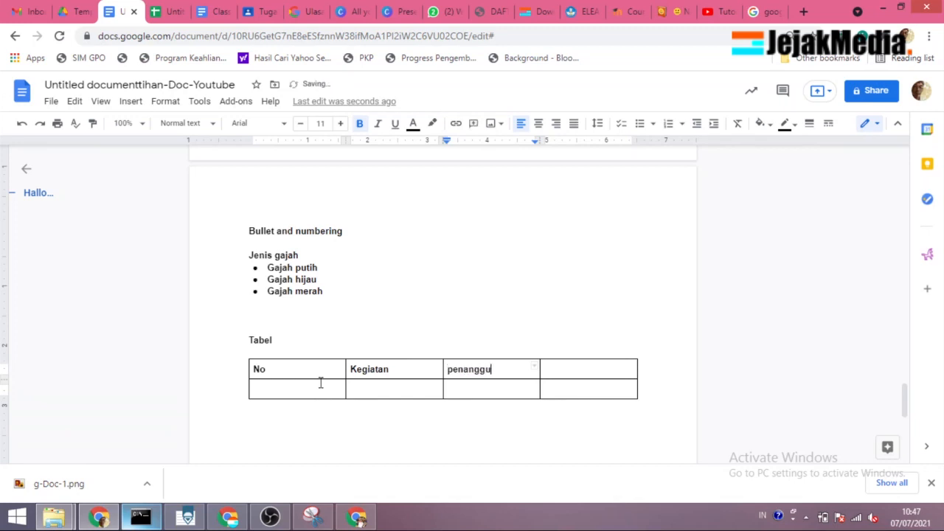
type("ng jawab")
key("Tab")
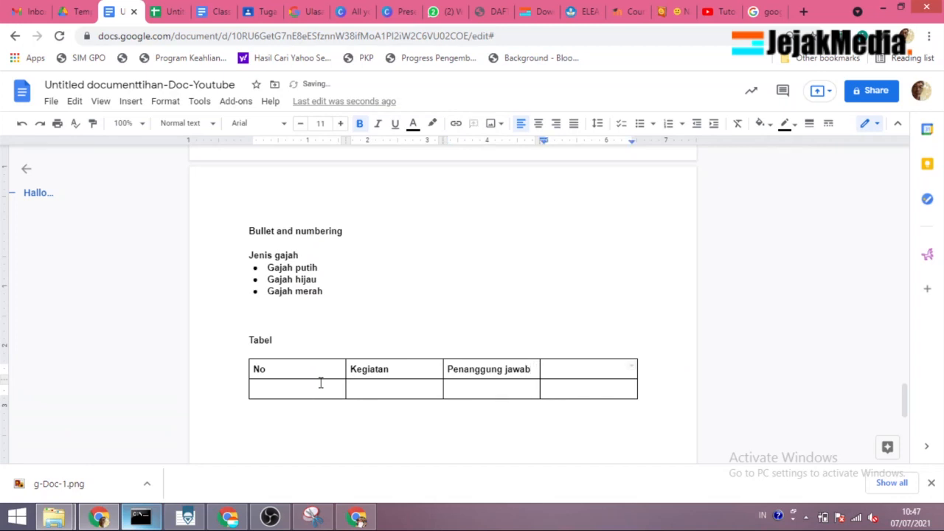
type("Keterangan")
Step: Append a new row to the end of the table from its last cell
left_click(311, 386)
left_click(649, 391)
key("Tab")
key("Tab")
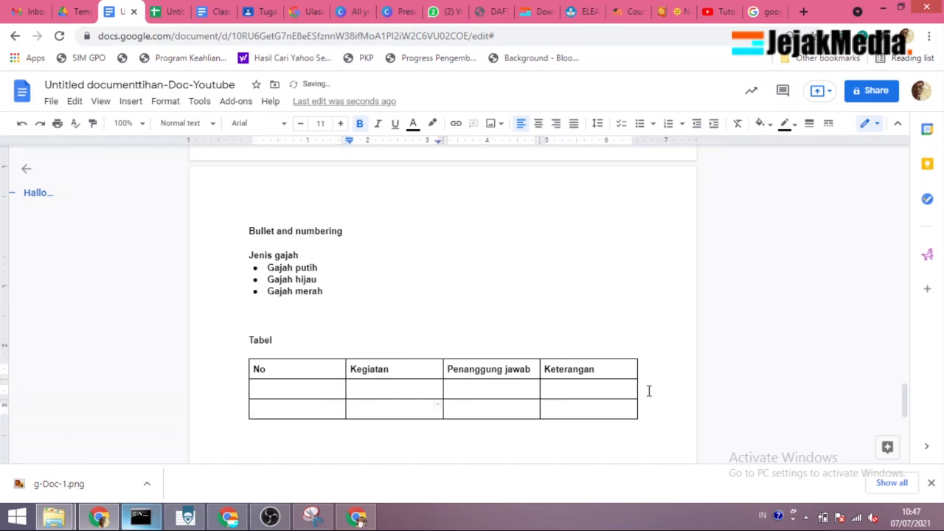
left_click(648, 407)
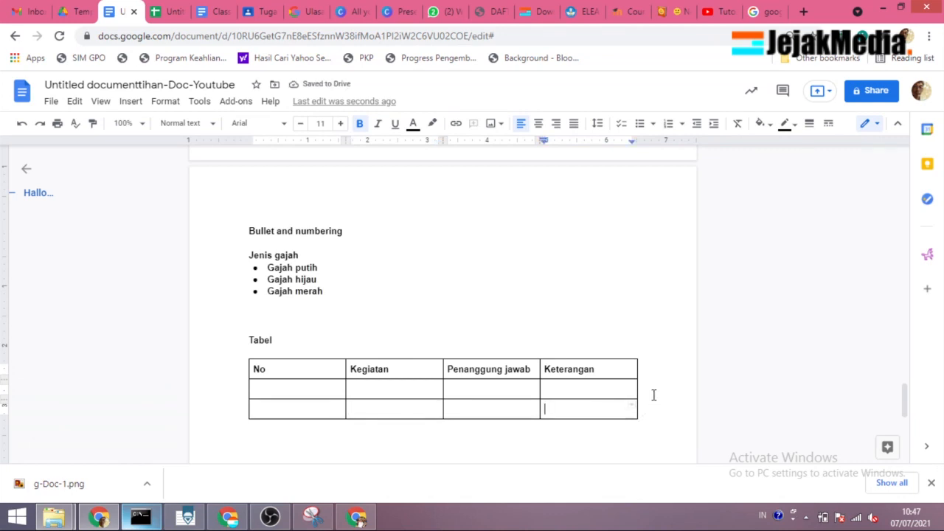
double_click(654, 368)
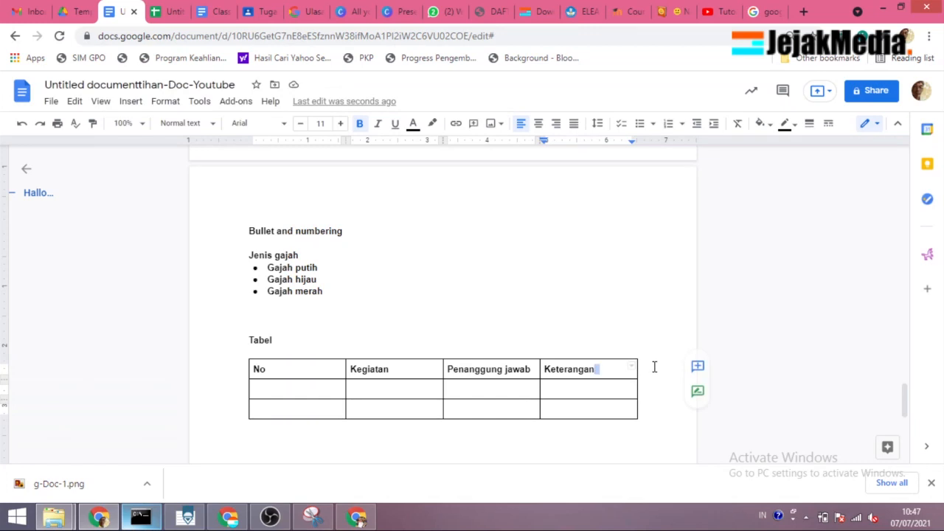
Step: Insert a row below the first empty row under the table's header
left_click(299, 388)
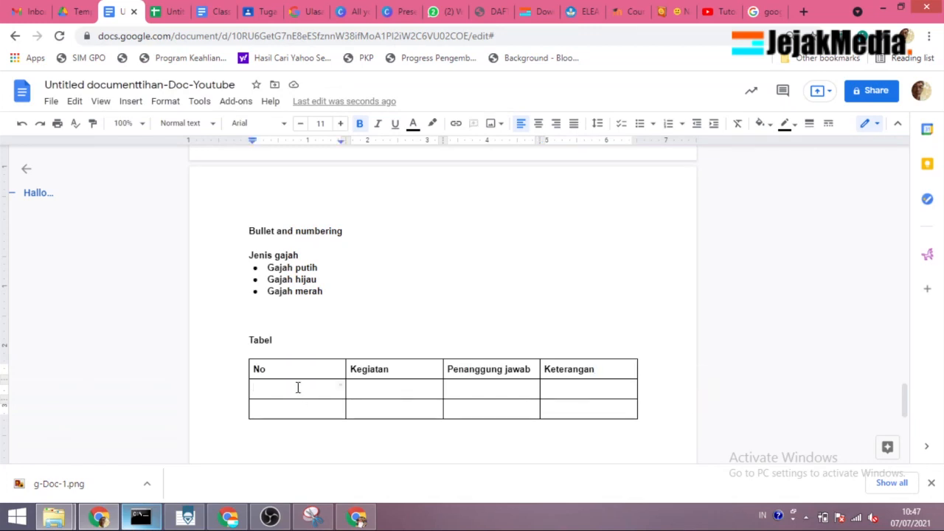
right_click(297, 392)
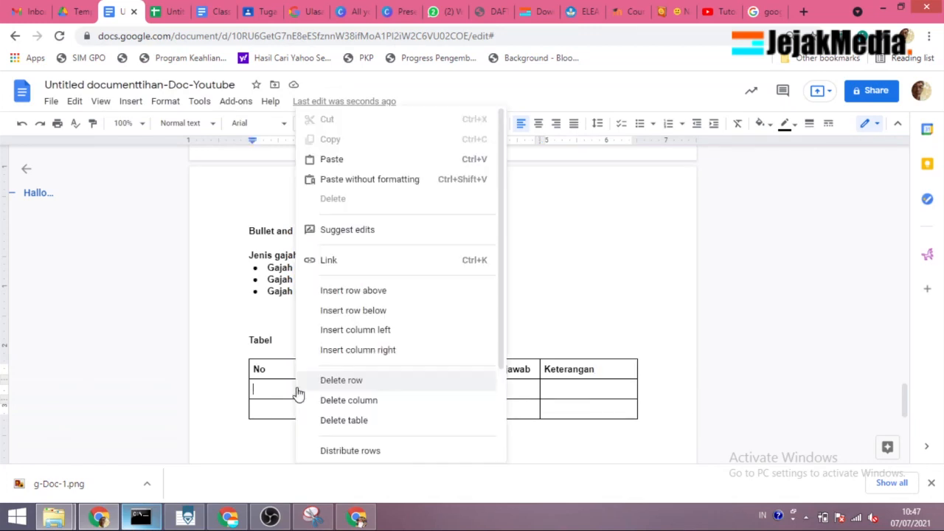
left_click(383, 313)
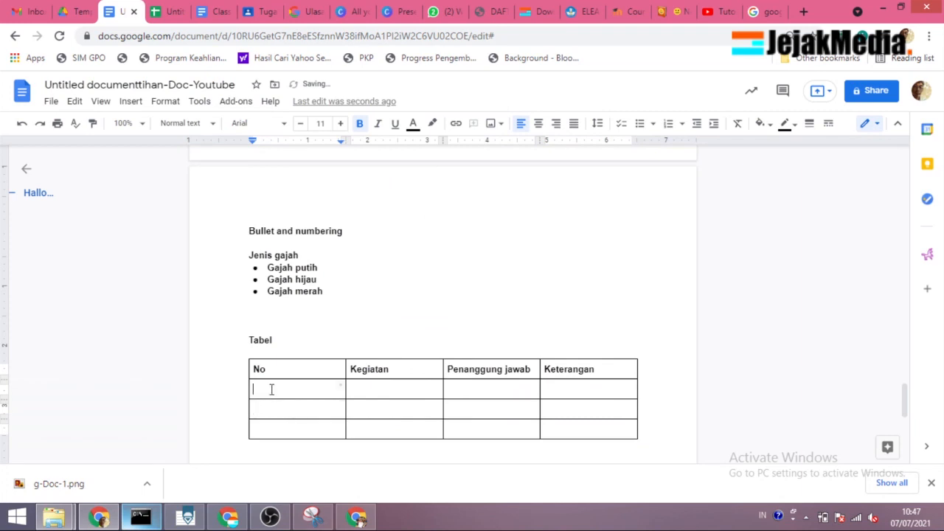
Step: Add another empty row to the table from the first empty cell under "No"
right_click(271, 389)
left_click(367, 292)
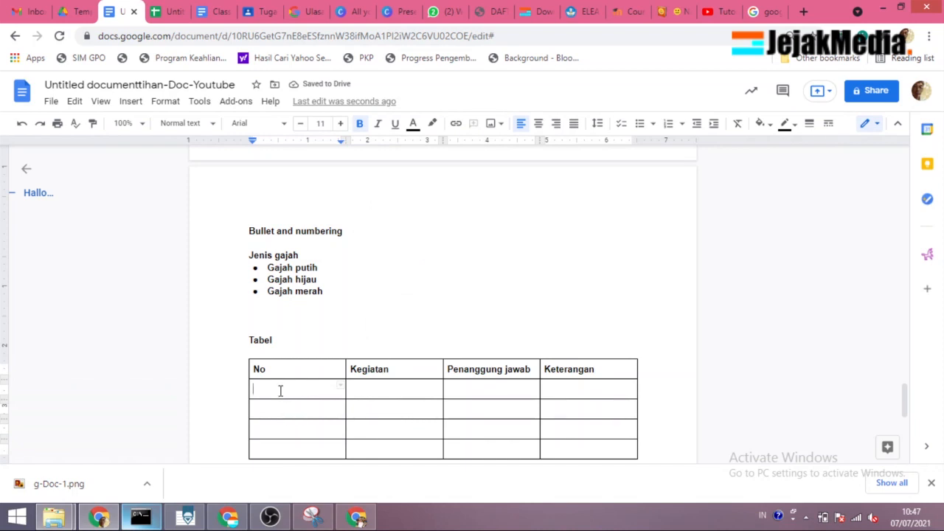
Step: Apply a numbered list to the four empty cells of the "No" column
left_click(284, 448, "shift")
left_click(652, 124)
Step: Replace the list numbering in the first two cells under "No" with plain typed "1." and "2."
left_click(285, 410)
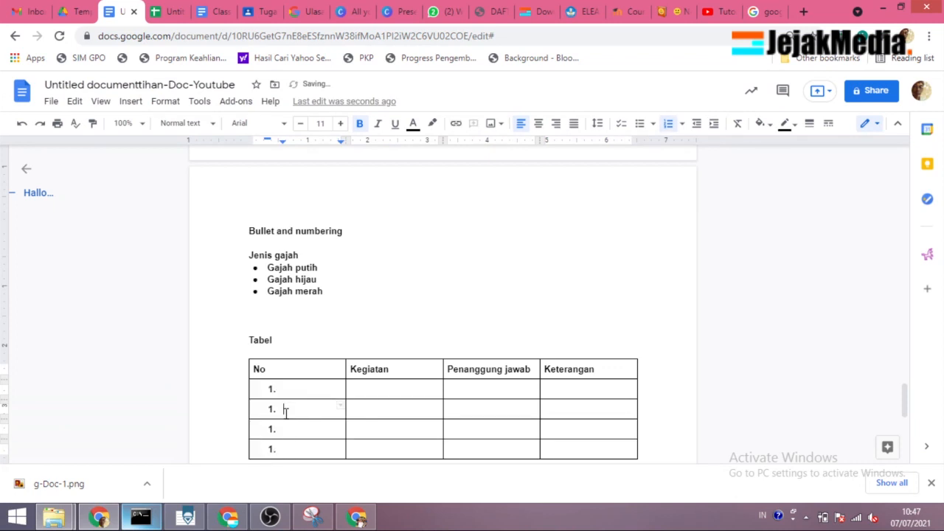
key("BackSpace")
type("2")
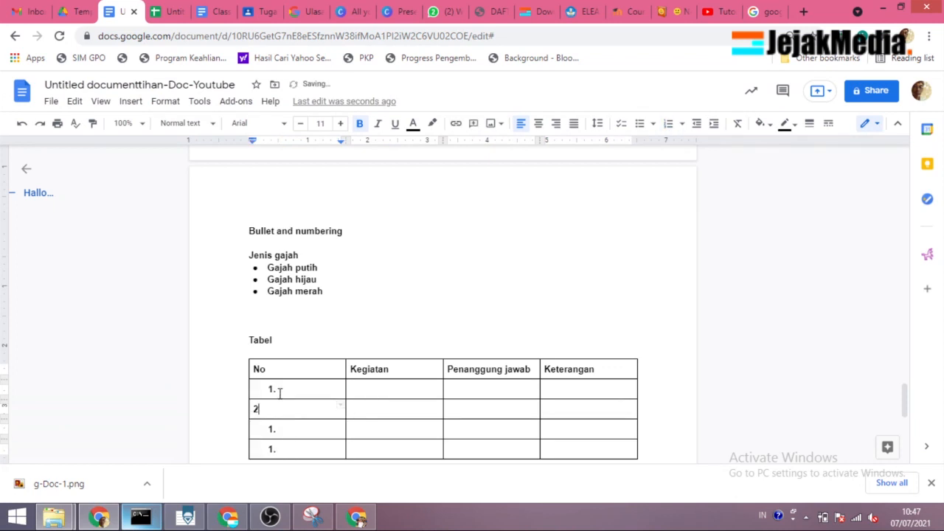
left_click(278, 390)
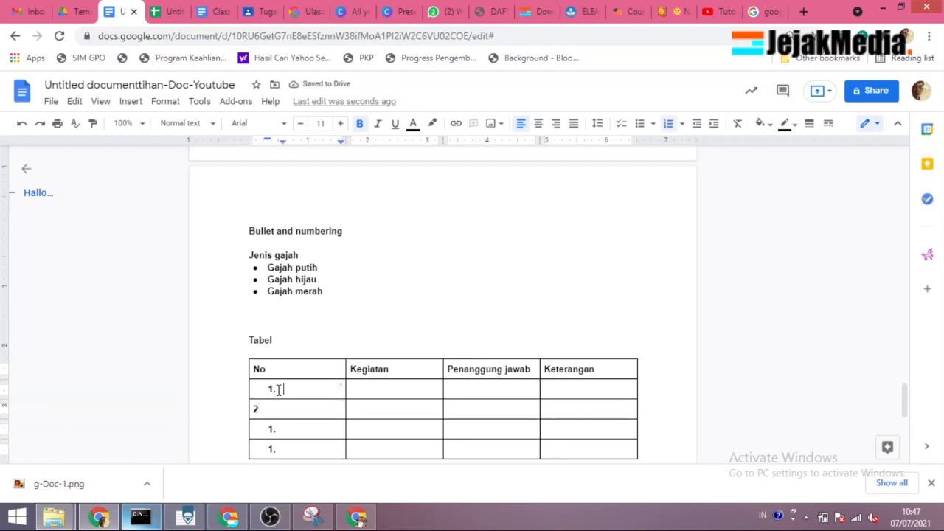
key("BackSpace")
key("BackSpace")
type("1.")
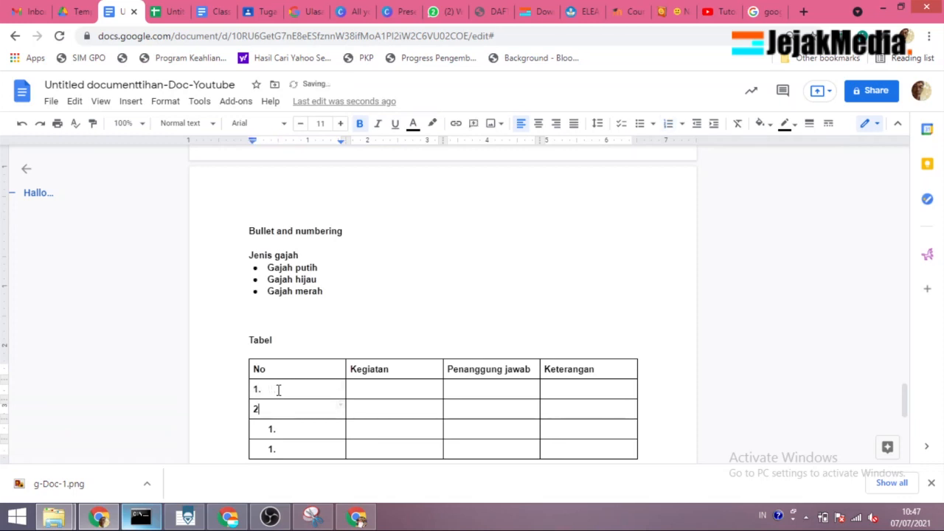
Step: Remove the remaining list numbering from the cells under "No"
left_click_drag(278, 389, 280, 446)
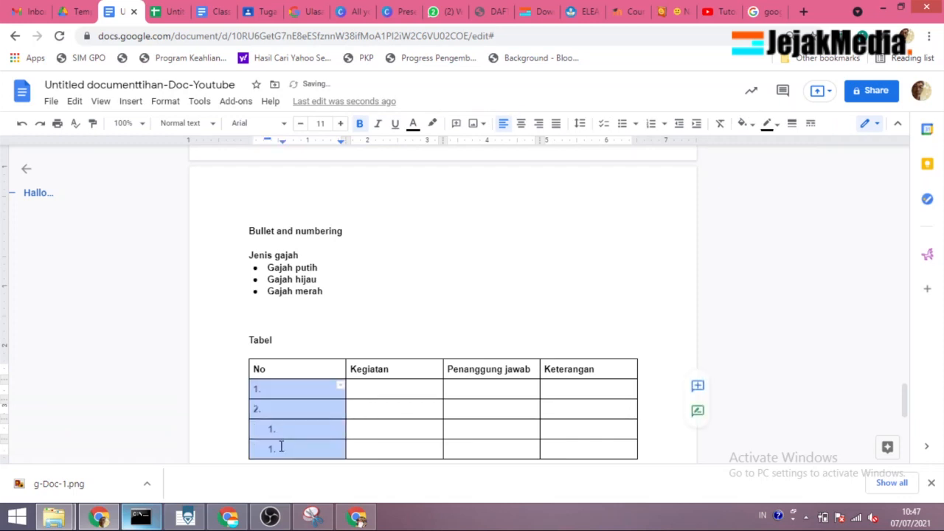
left_click(652, 125)
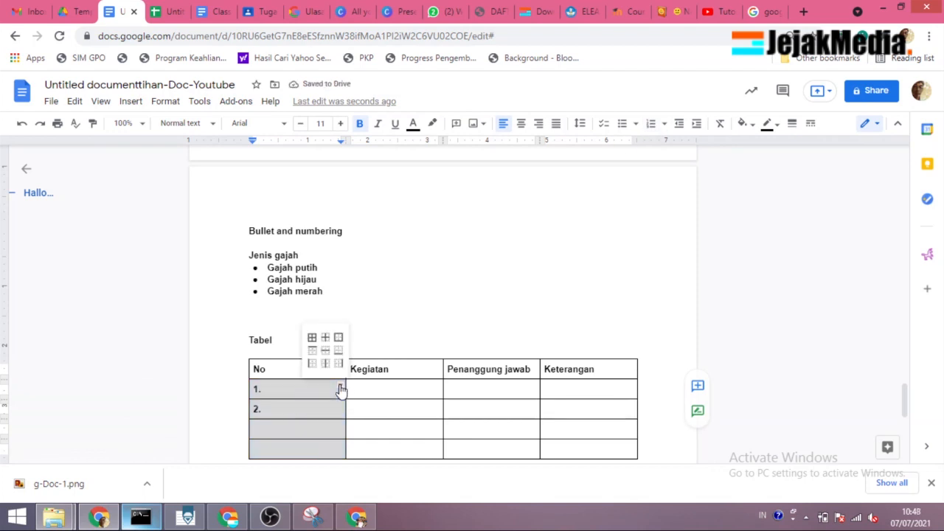
left_click(310, 411)
Step: Select the whole table and examine its border selection choices, including the one for all borders
left_click_drag(259, 366, 603, 446)
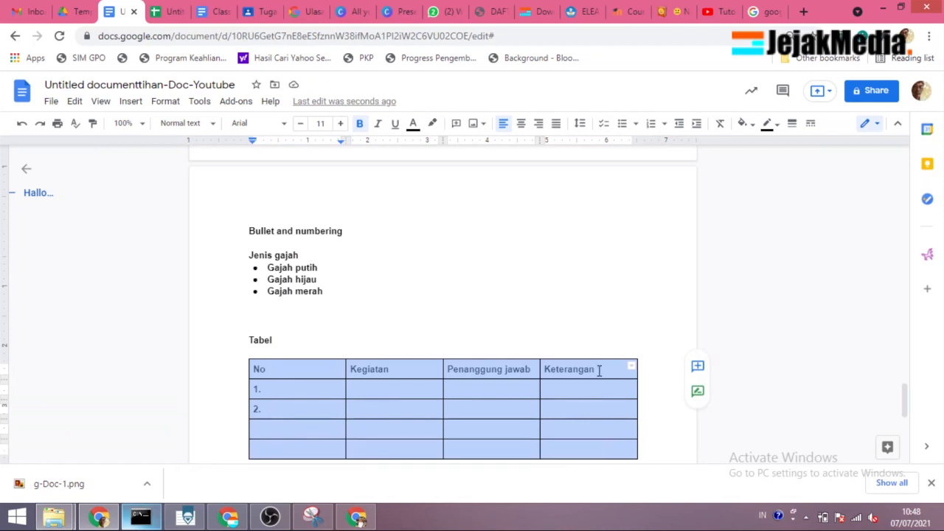
left_click(630, 368)
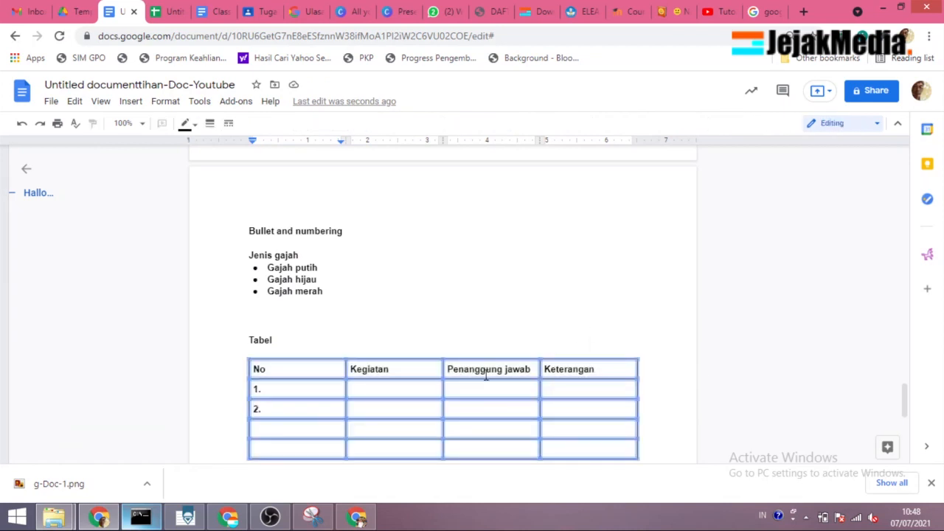
left_click(629, 367)
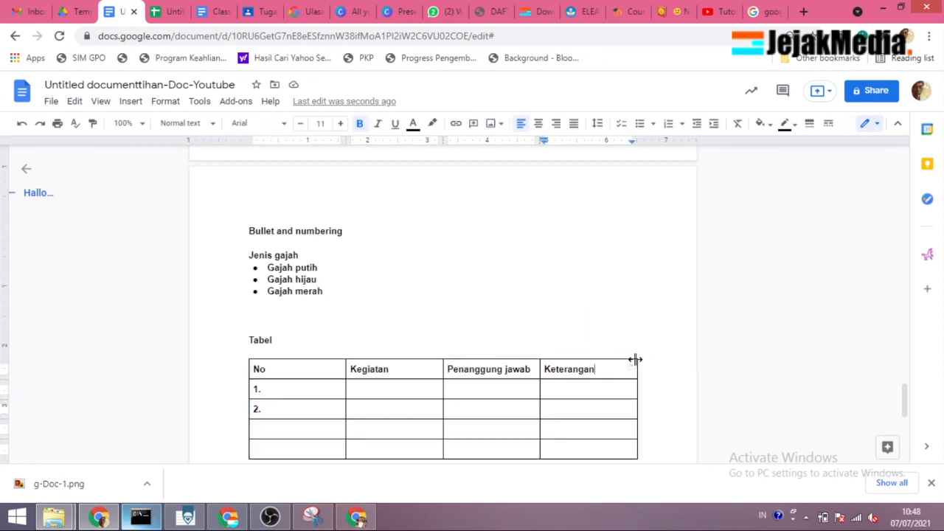
left_click(299, 375)
left_click_drag(610, 444, 626, 450)
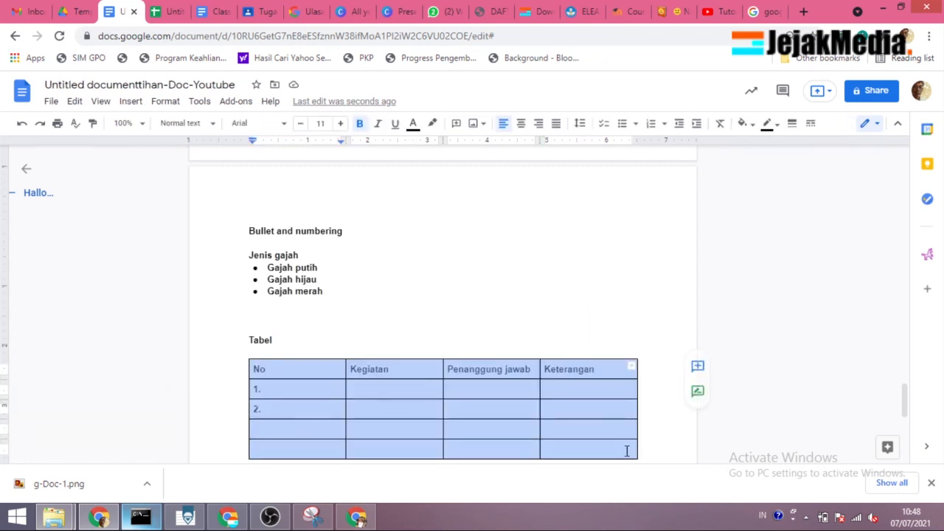
left_click(634, 369)
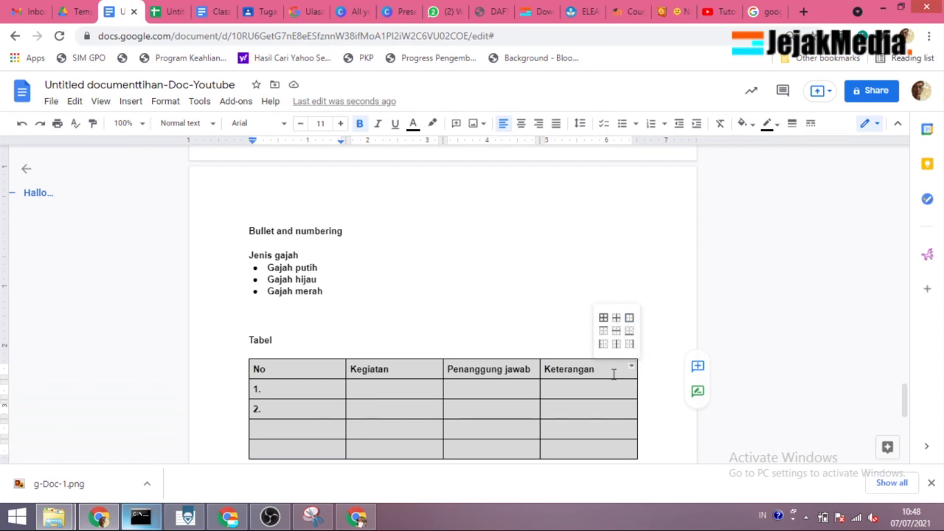
left_click(584, 394)
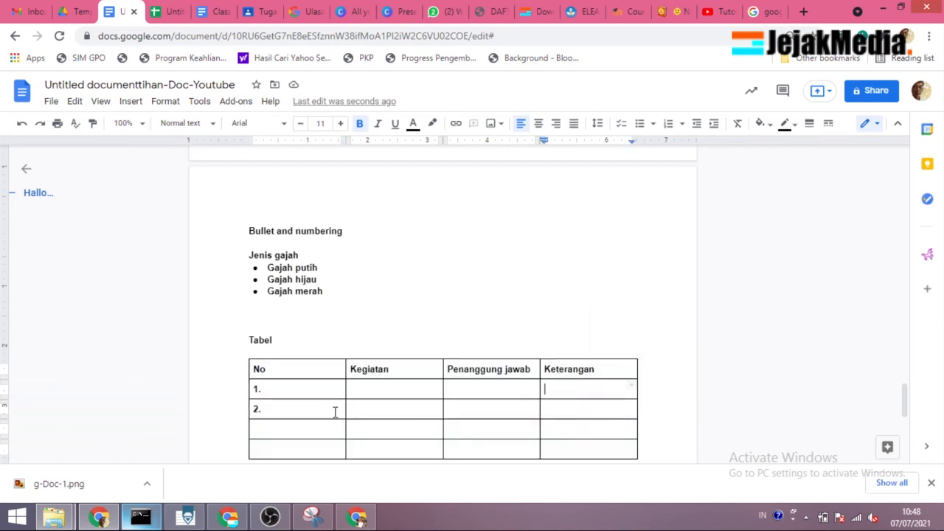
Step: Narrow the table's "No" column to just wider than its heading, giving the freed width to the "Kegiatan" column
left_click_drag(343, 141, 274, 168)
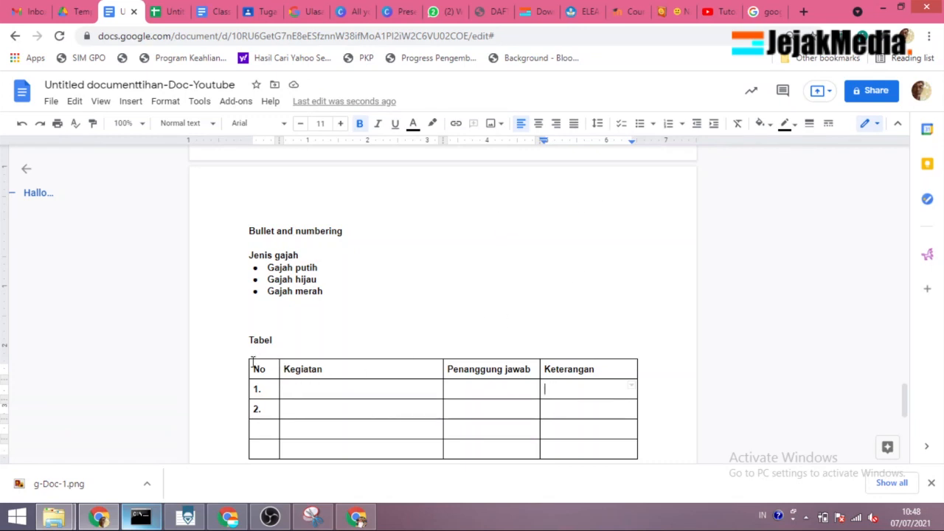
Step: Set the whole table's border to red at 2.25 pt, keeping the table alignment at Left
left_click_drag(412, 377, 623, 451)
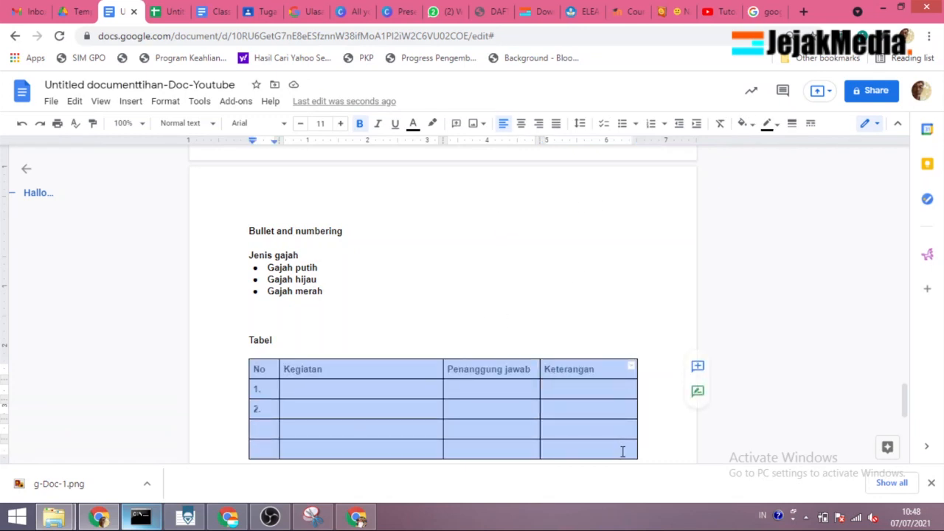
right_click(632, 452)
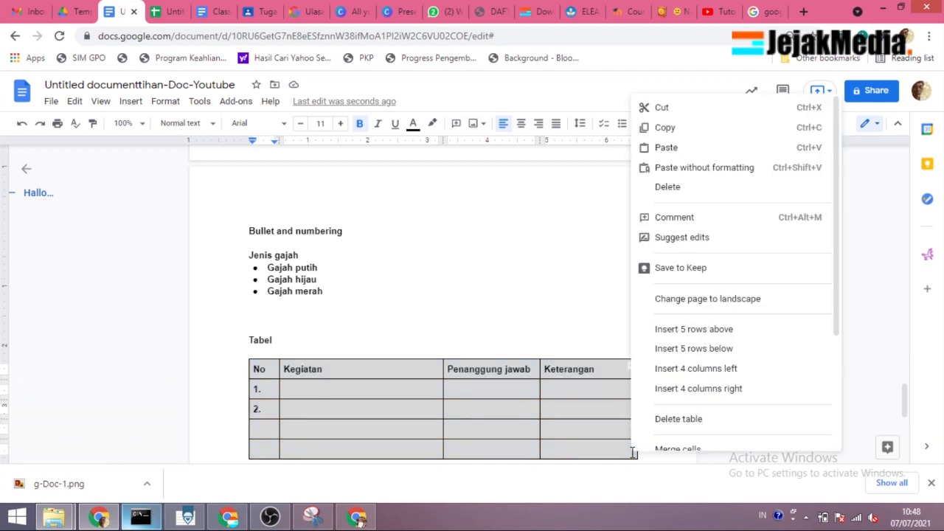
scroll(714, 428, "down", 2)
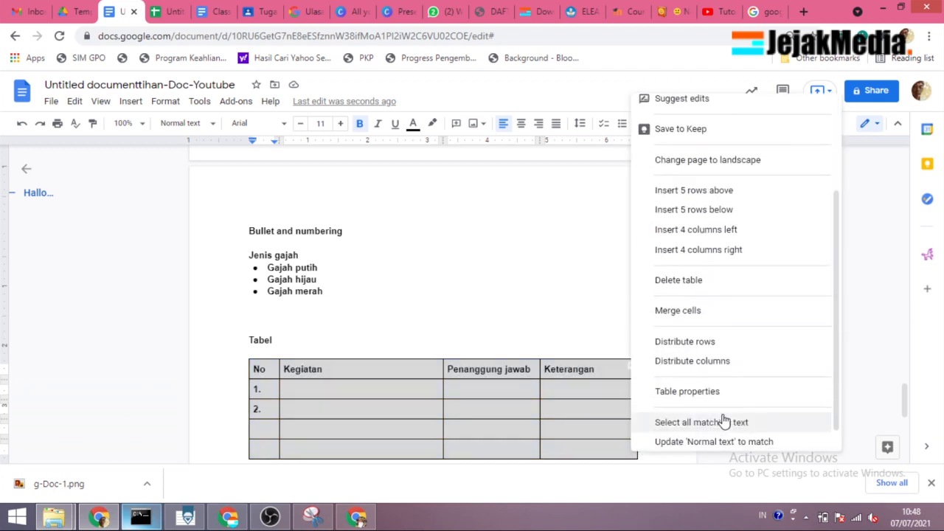
scroll(738, 418, "down", 1)
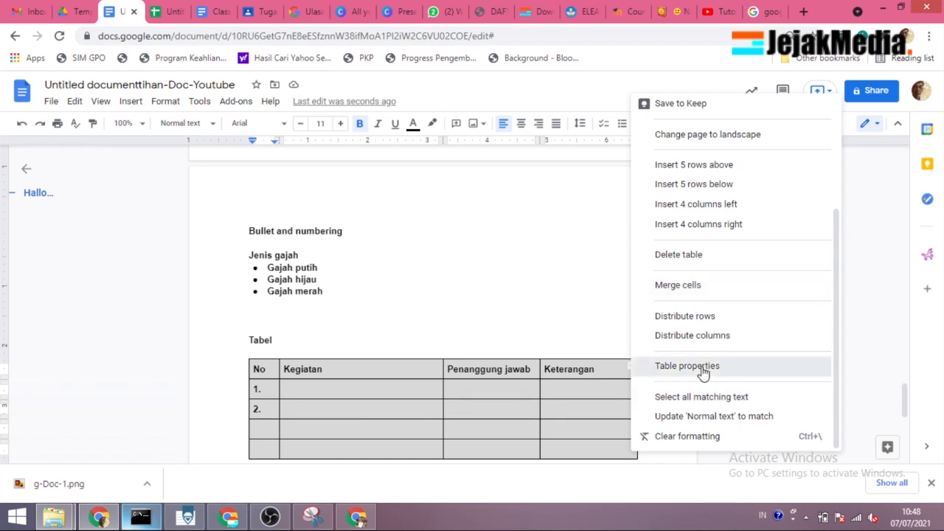
left_click(759, 369)
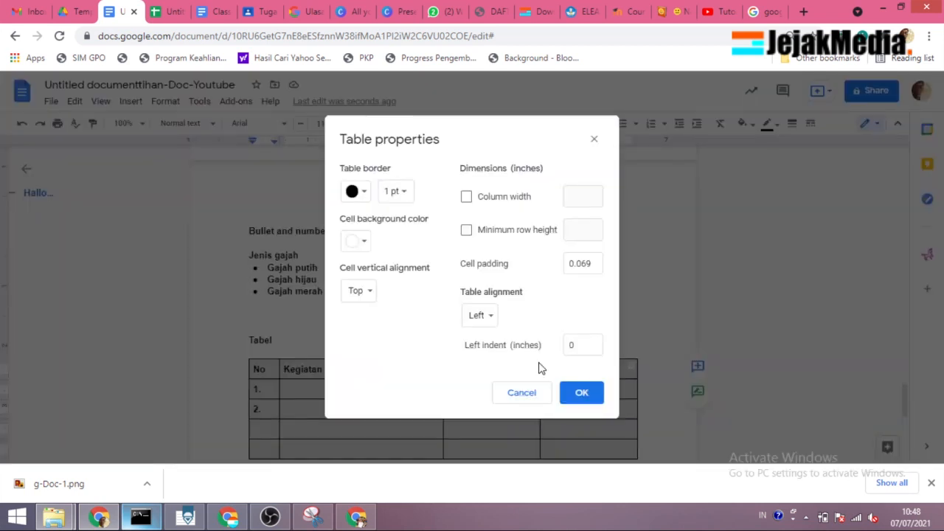
left_click(394, 192)
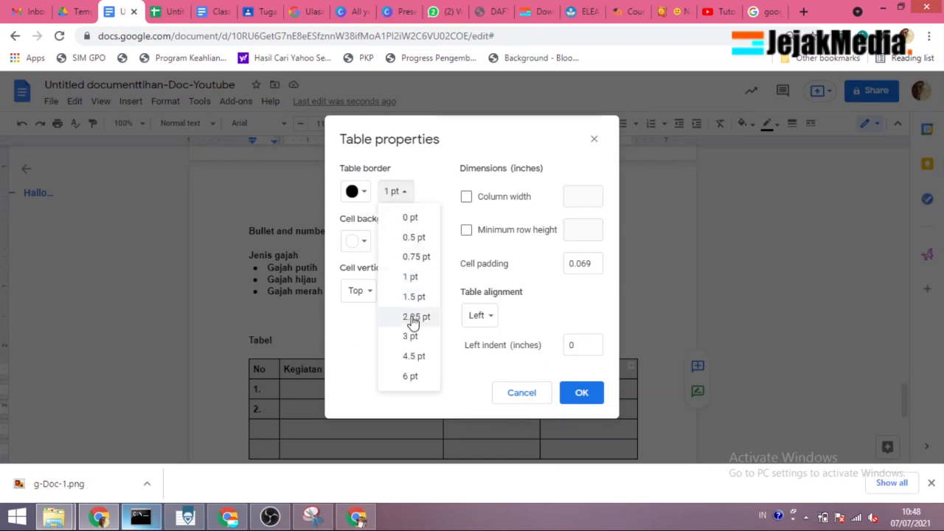
left_click(412, 317)
left_click(360, 193)
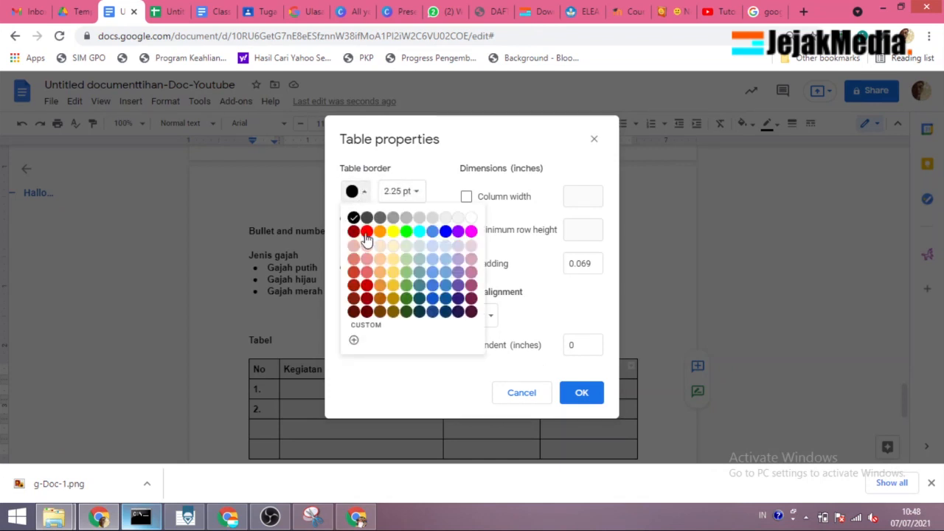
left_click(367, 231)
left_click(466, 198)
left_click(467, 197)
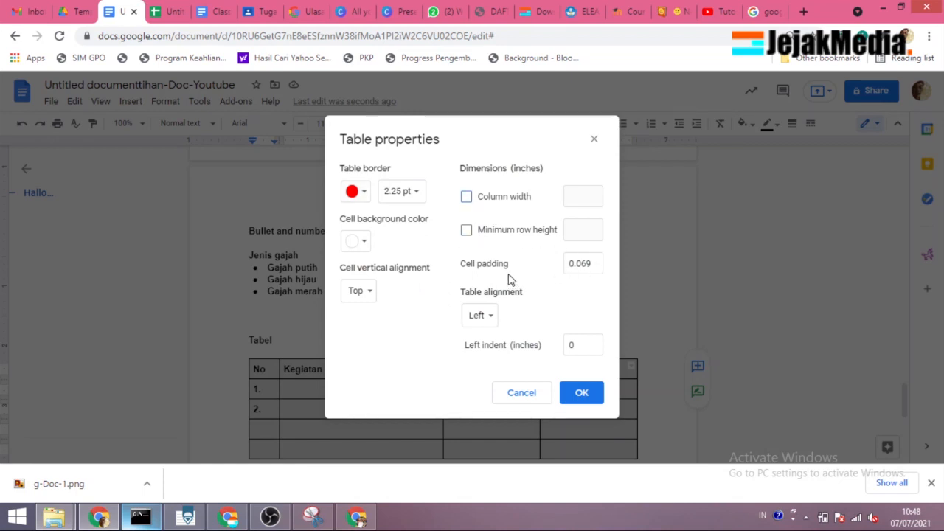
left_click(492, 325)
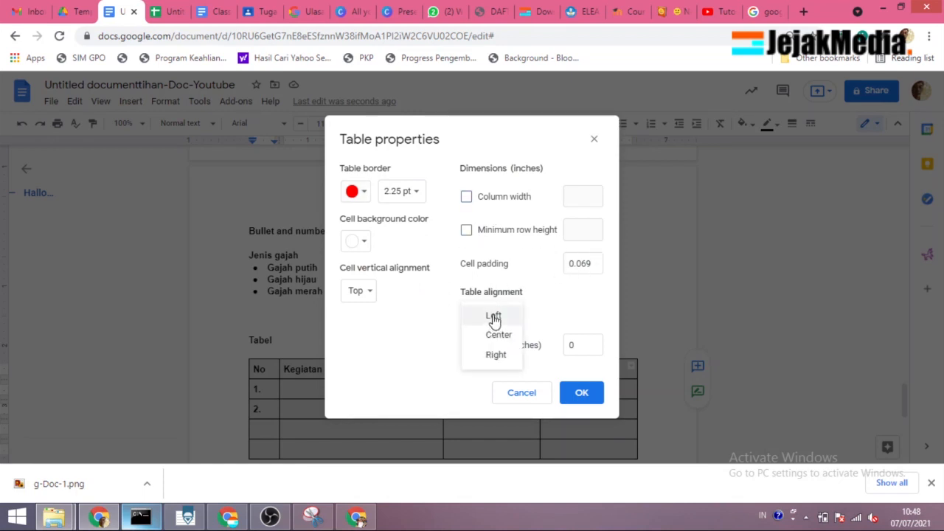
left_click(579, 395)
left_click(579, 395)
left_click(394, 393)
scroll(393, 348, "down", 2)
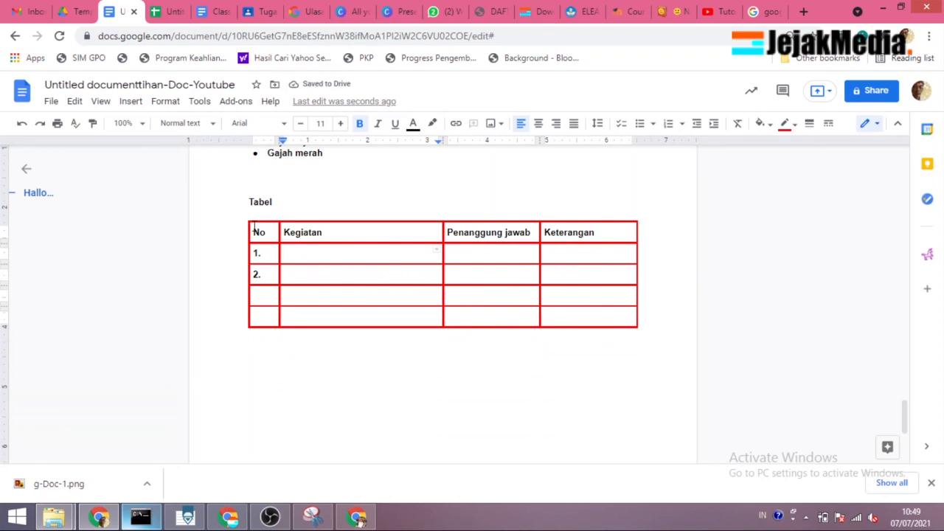
Step: Change the border color of the whole table to dark gray
left_click_drag(253, 228, 612, 318)
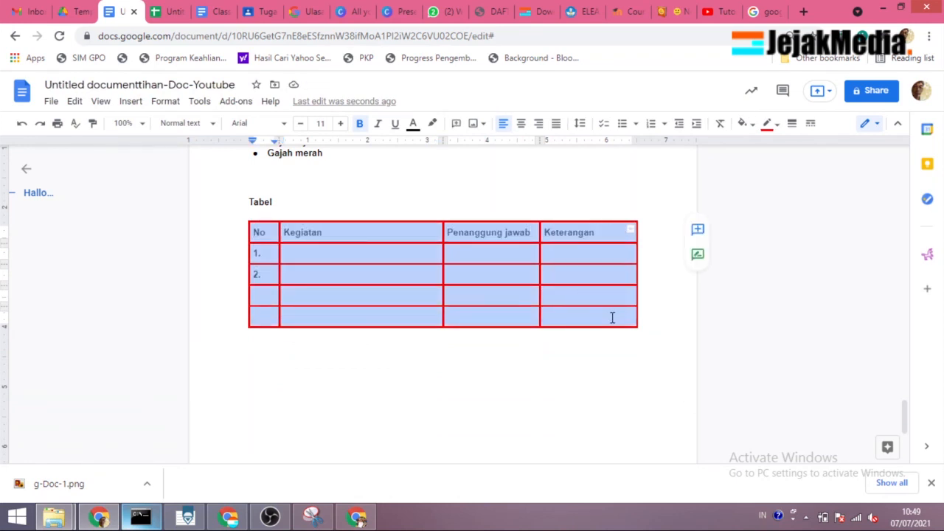
left_click(778, 125)
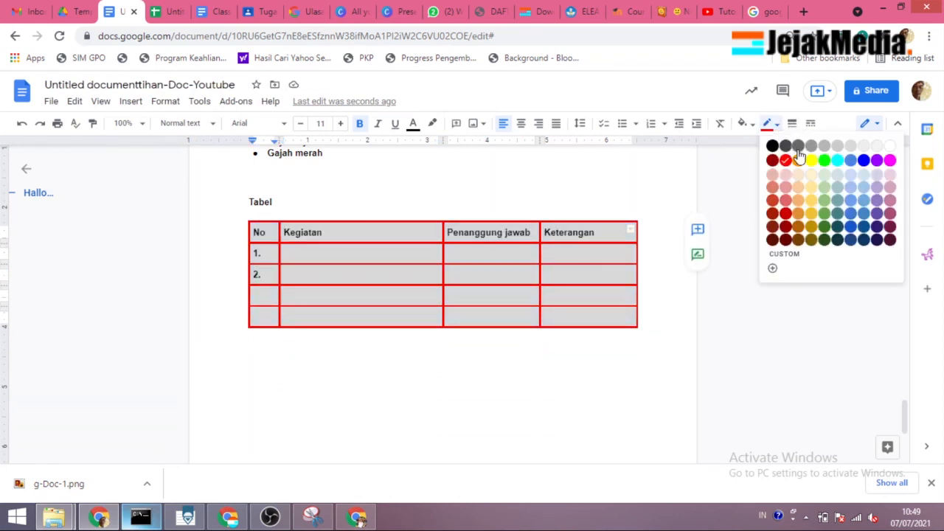
left_click(799, 147)
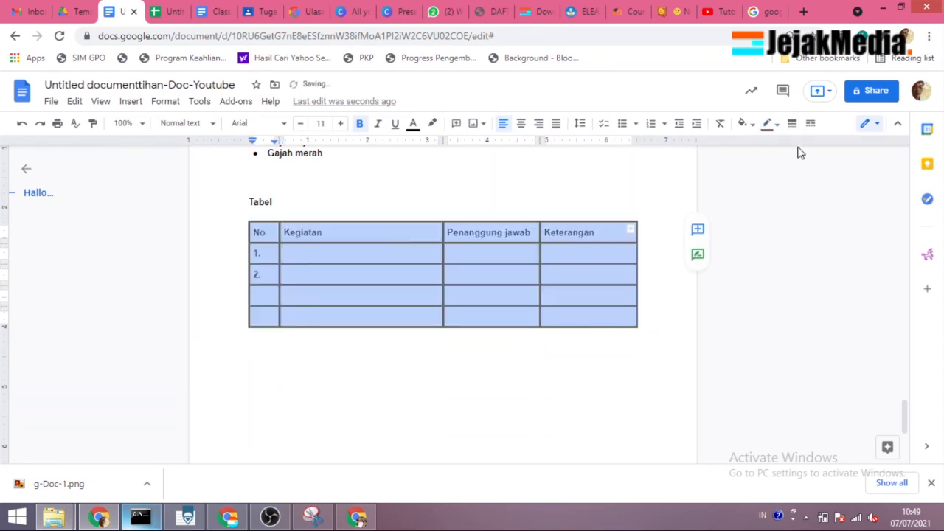
Step: Shade all cells of the table with a light gray background
left_click(751, 125)
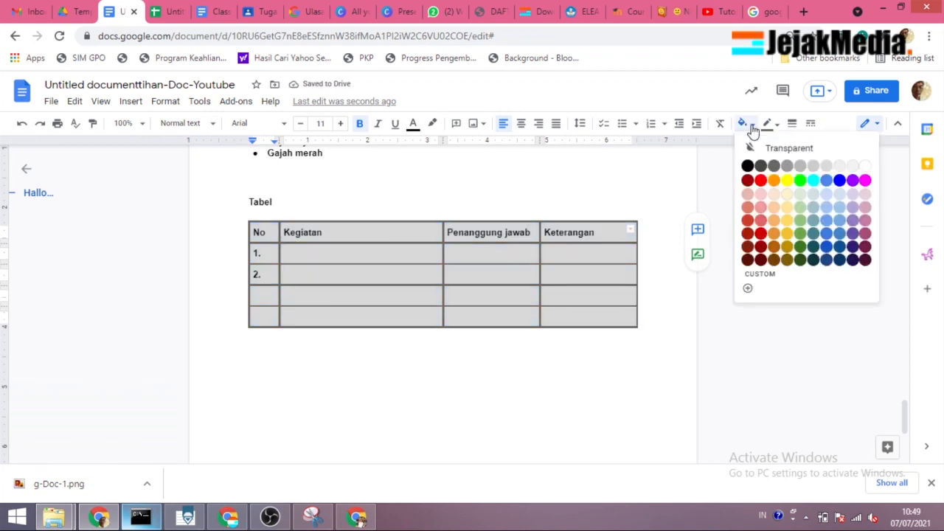
left_click(773, 194)
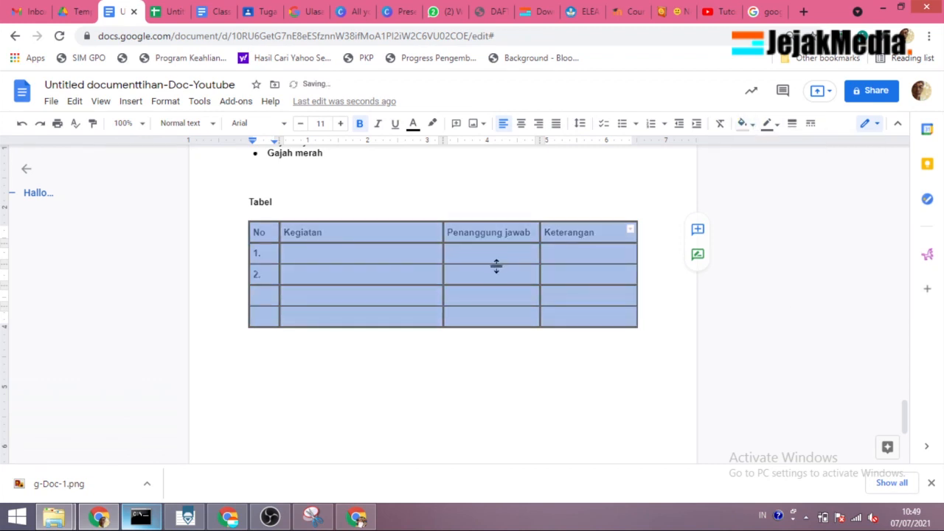
left_click(322, 253)
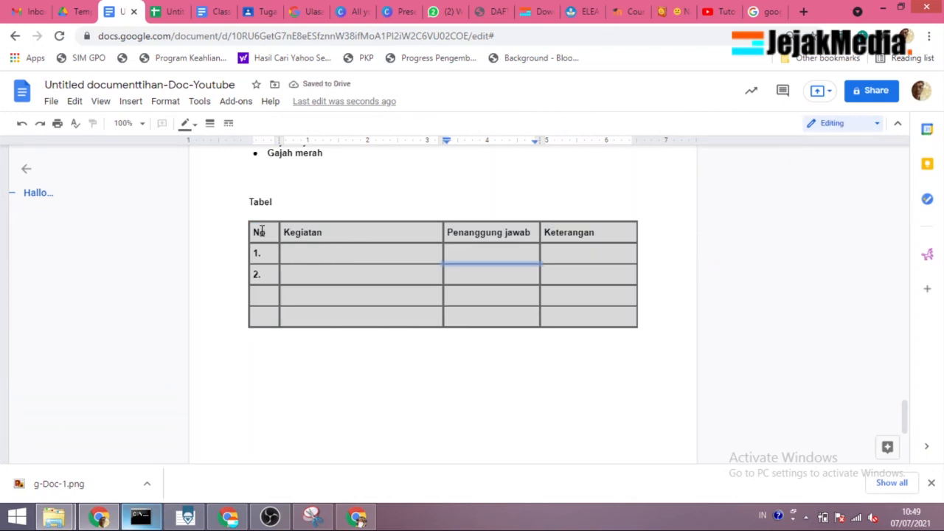
Step: Make the background of all table cells transparent
left_click_drag(612, 315, 620, 320)
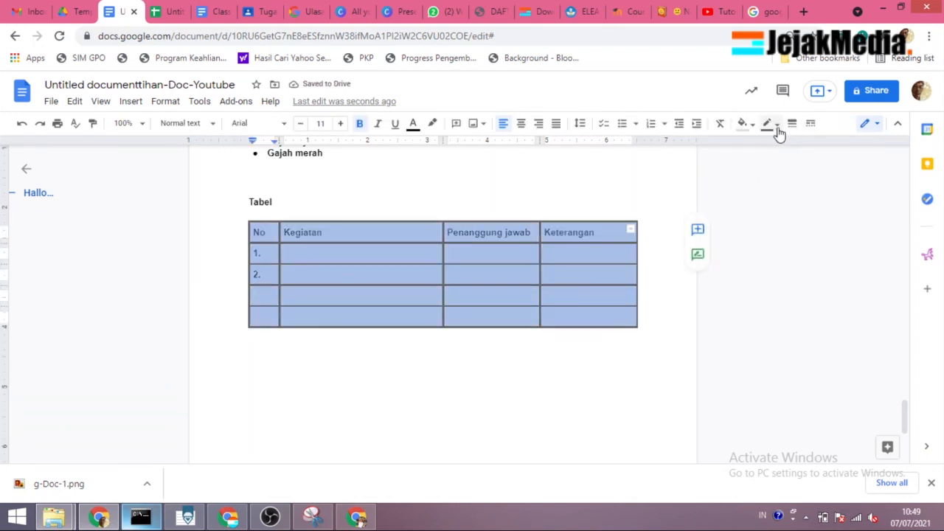
left_click(753, 125)
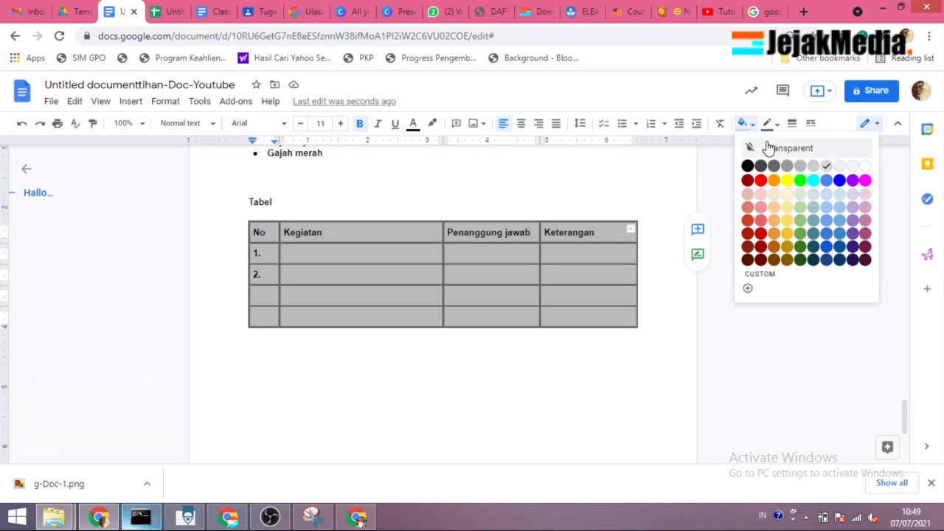
left_click(769, 148)
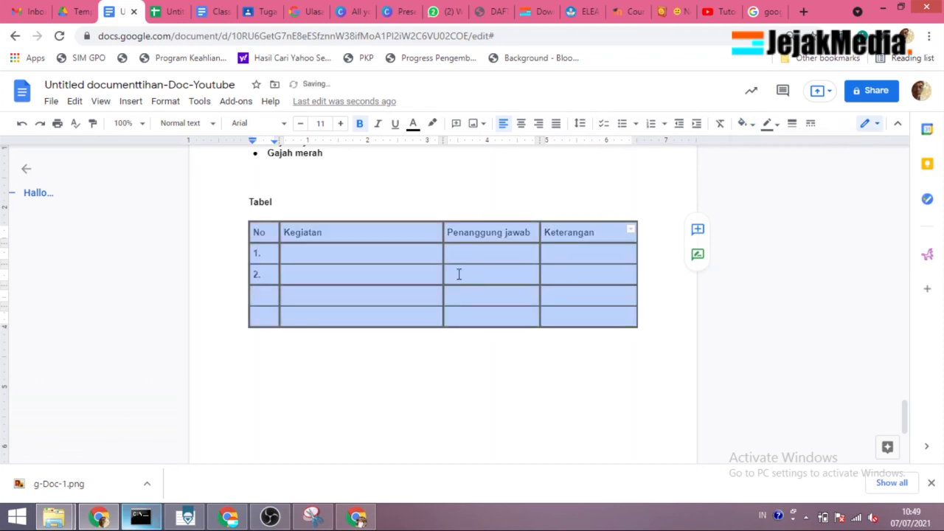
left_click(467, 276)
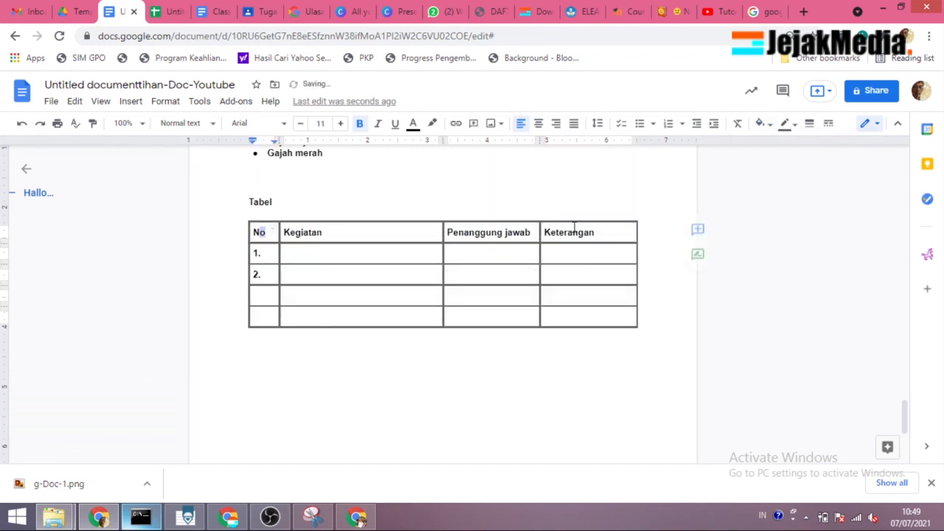
Step: Shade only the table's header row, from "No" to "Keterangan", with a gray background
left_click_drag(259, 232, 598, 231)
left_click(744, 124)
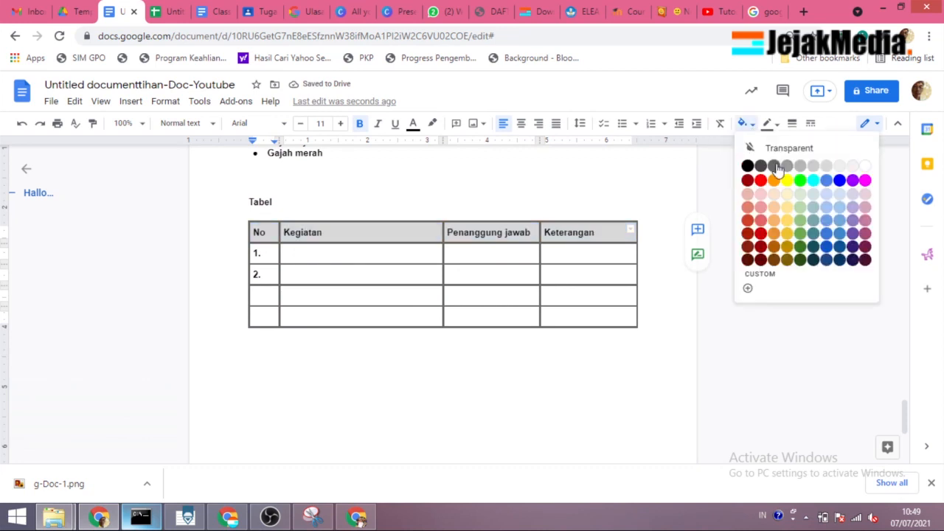
left_click(789, 169)
left_click(499, 315)
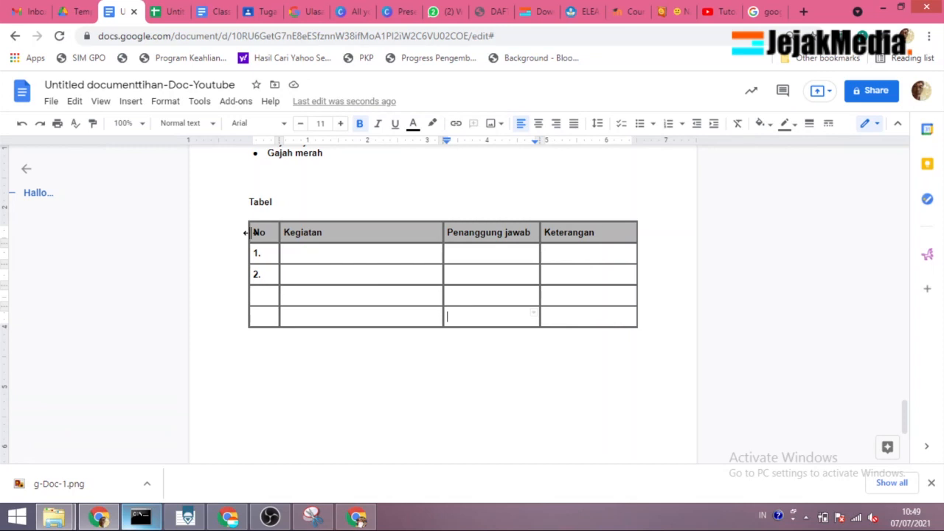
Step: Hide the borders of the whole table by setting the border width to 0 pt in its table properties
left_click_drag(269, 232, 611, 316)
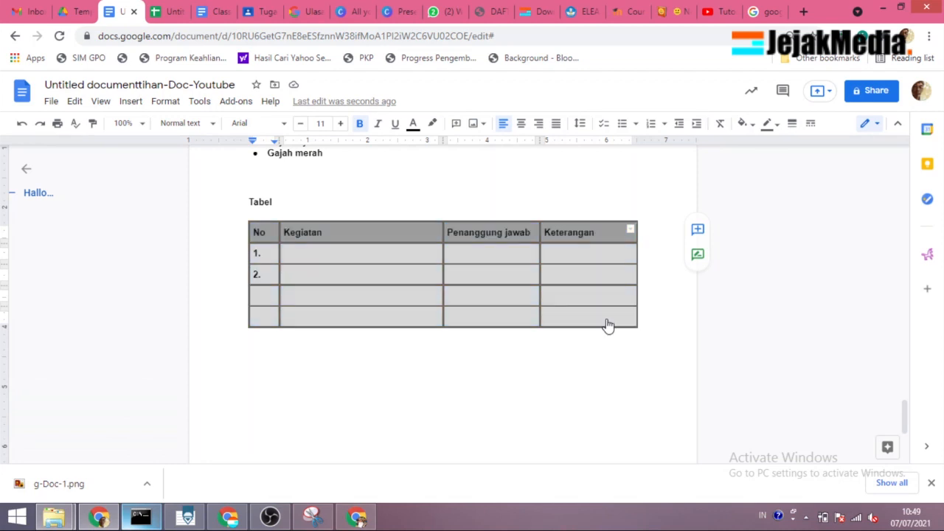
right_click(604, 319)
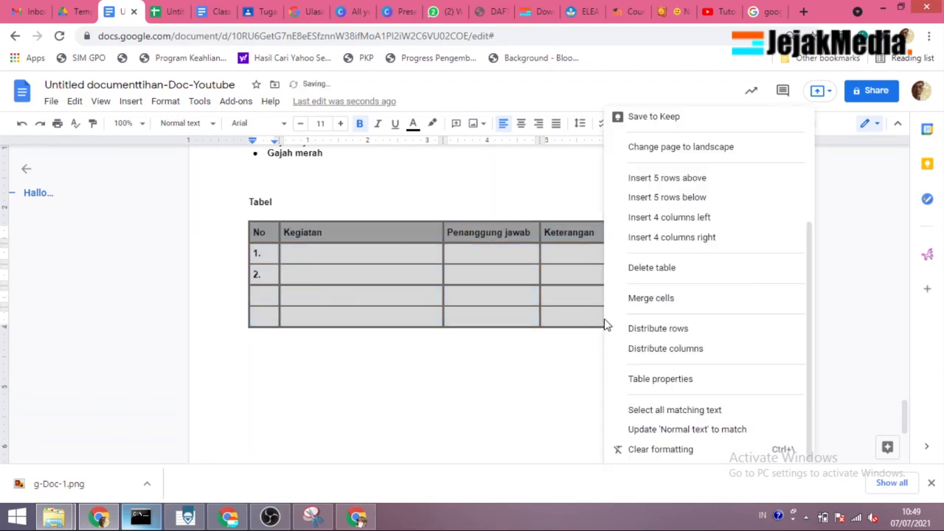
left_click(692, 379)
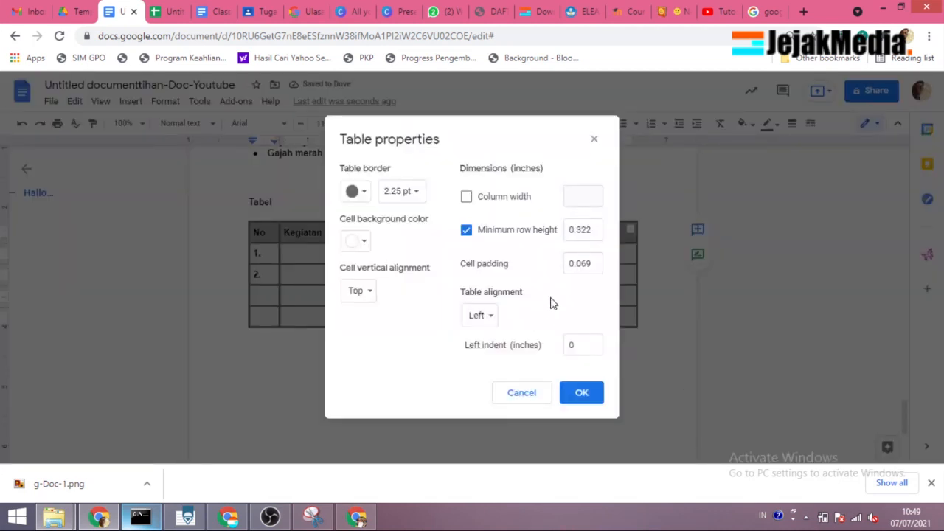
left_click(408, 193)
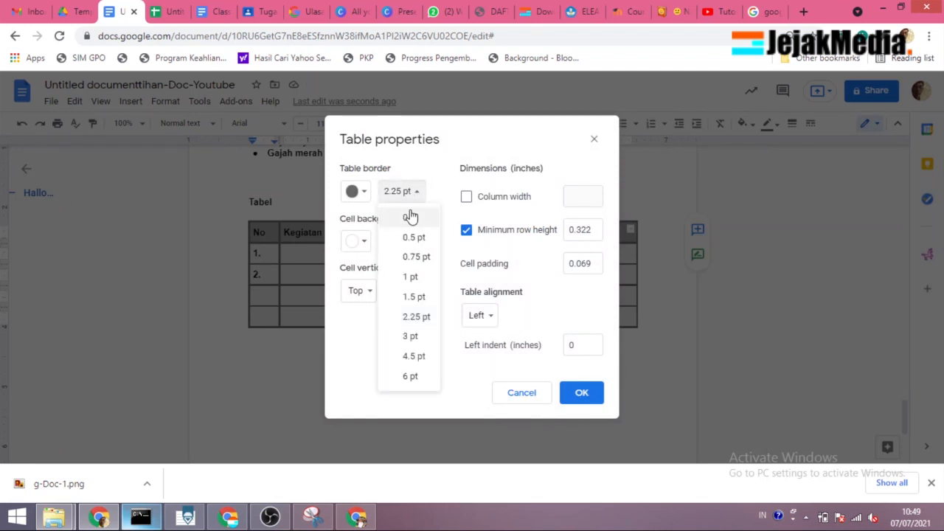
left_click(410, 218)
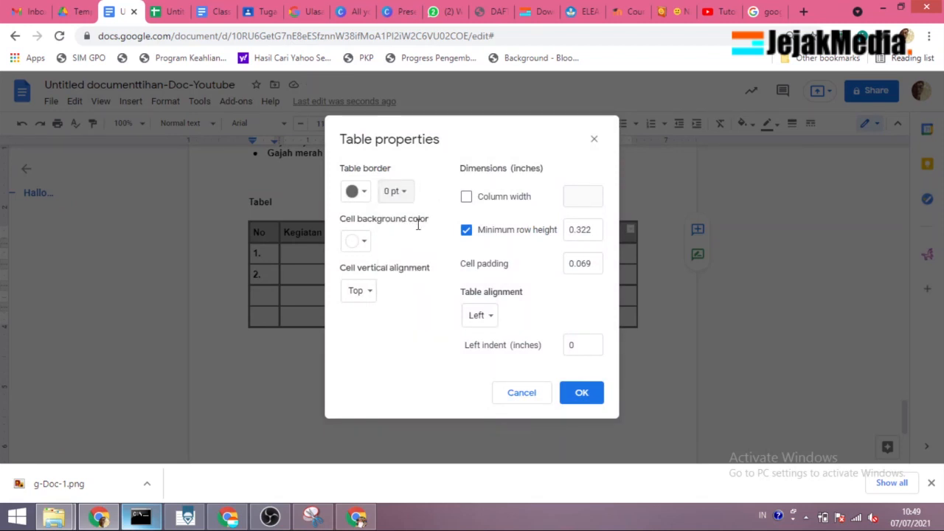
left_click(585, 397)
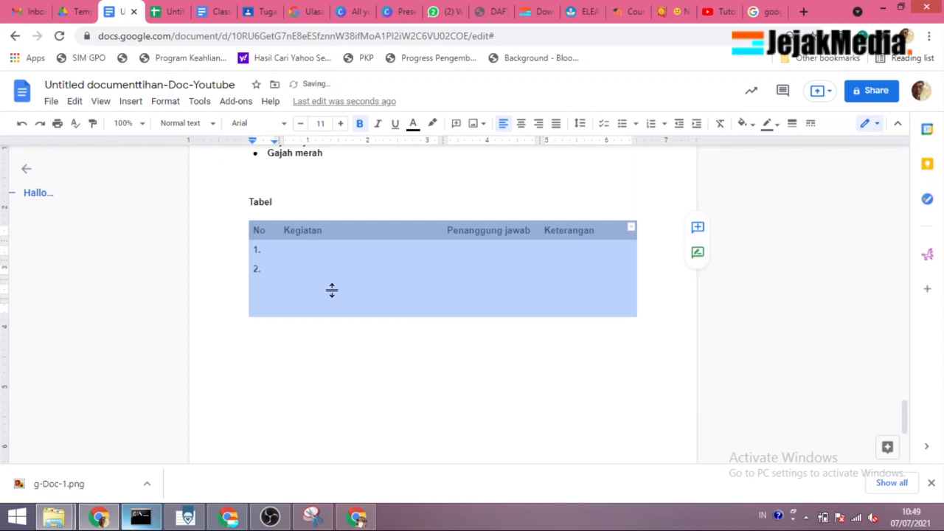
Step: Add the line "Header Footr" below the table
left_click(334, 295)
left_click(297, 272)
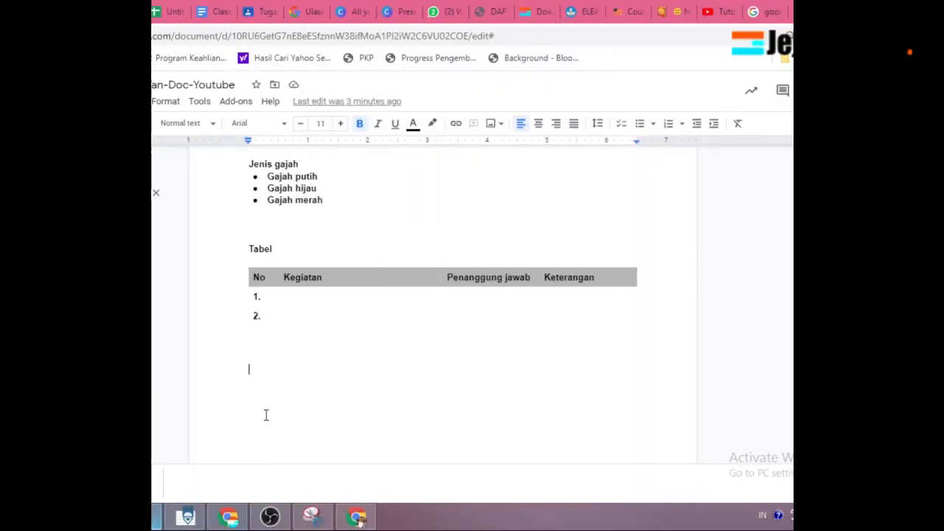
type("Header Footr")
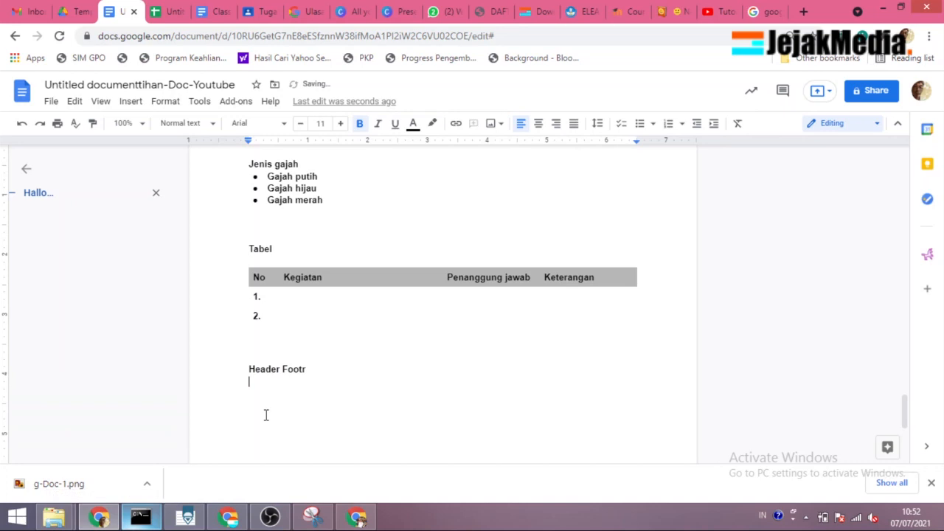
Step: Insert a page header containing the text "GoogleClassroom"
left_click(130, 102)
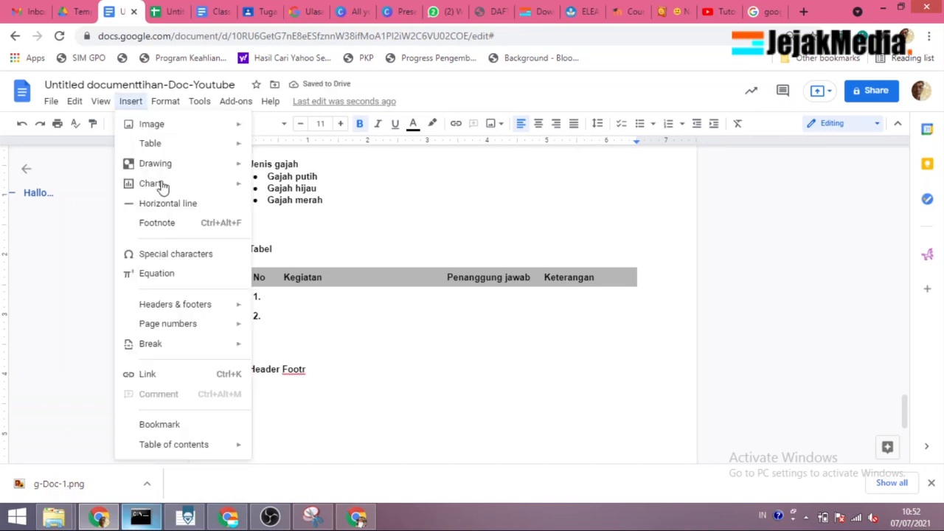
mouse_move(168, 189)
mouse_move(173, 309)
left_click(289, 309)
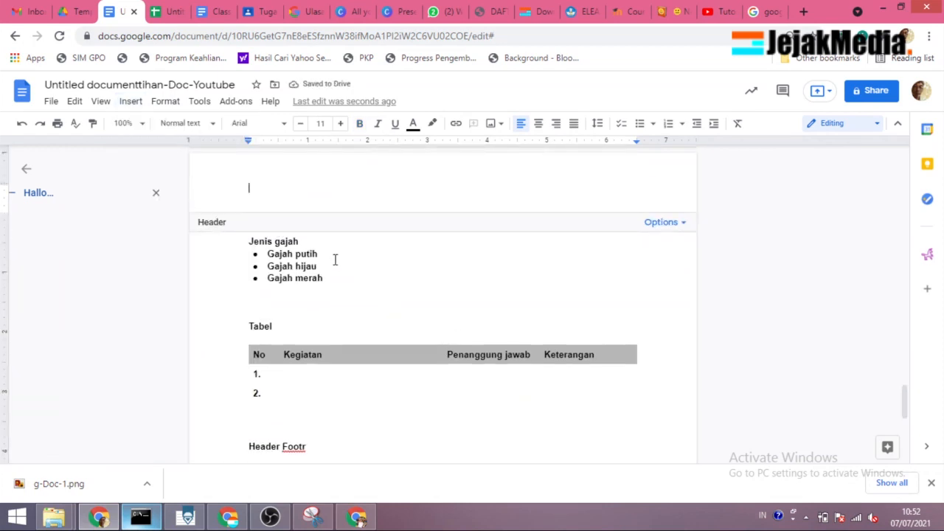
type("GoogleClassroom")
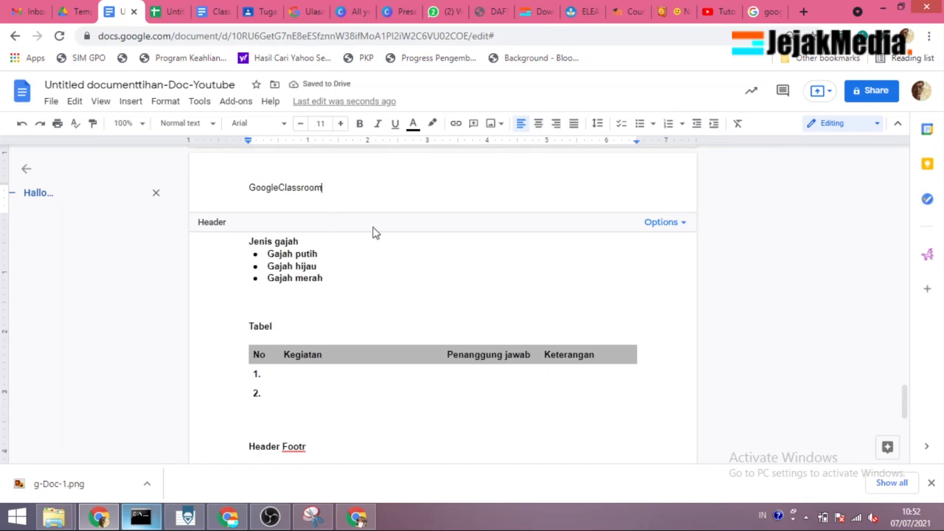
Step: Insert a page footer containing the text "Halaman "
scroll(363, 233, "down", 3)
scroll(363, 233, "down", 3)
scroll(365, 236, "up", 7)
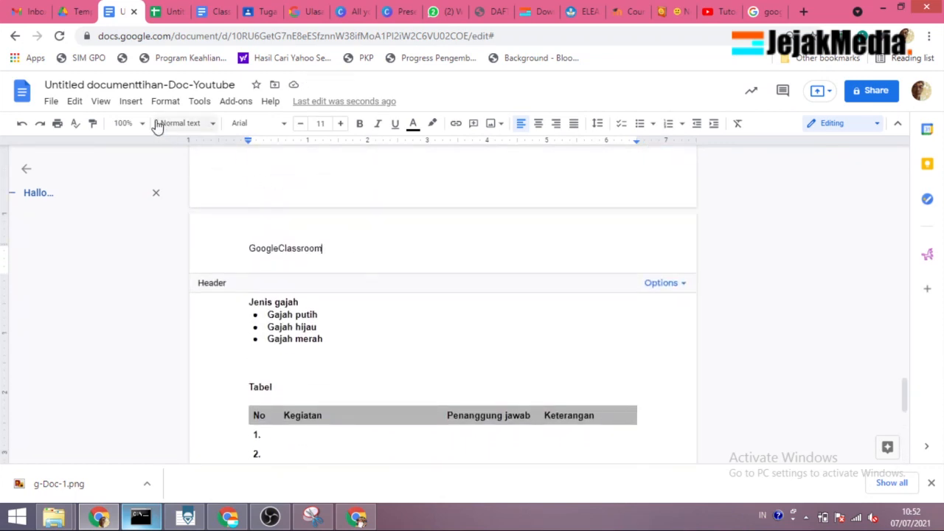
left_click(130, 101)
mouse_move(184, 308)
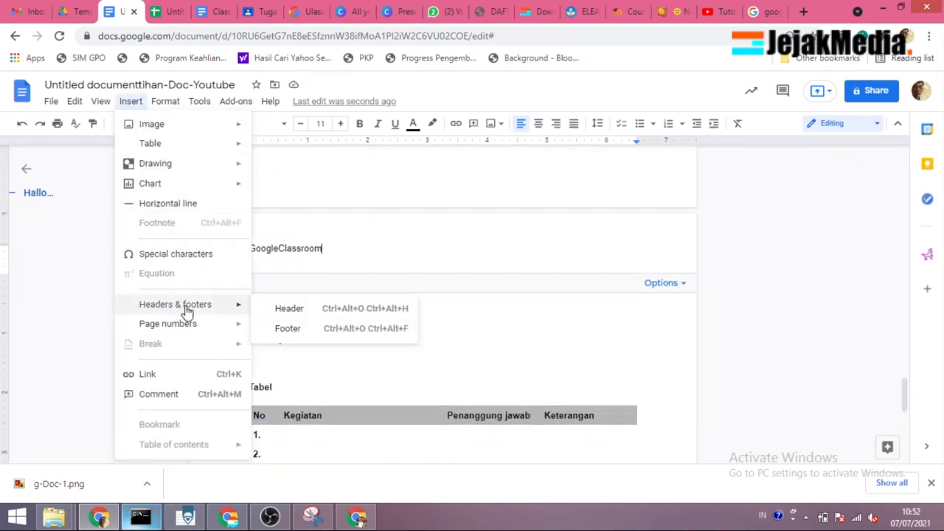
left_click(287, 328)
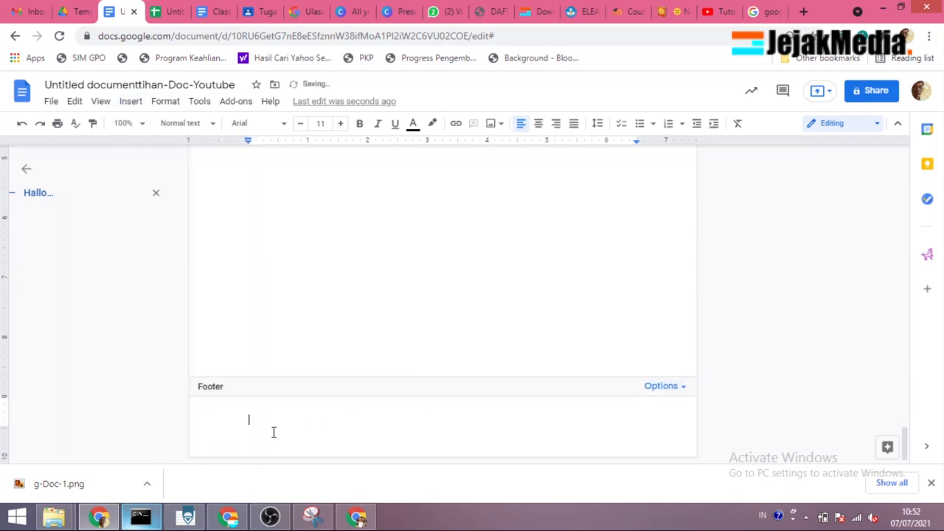
type("Halaman")
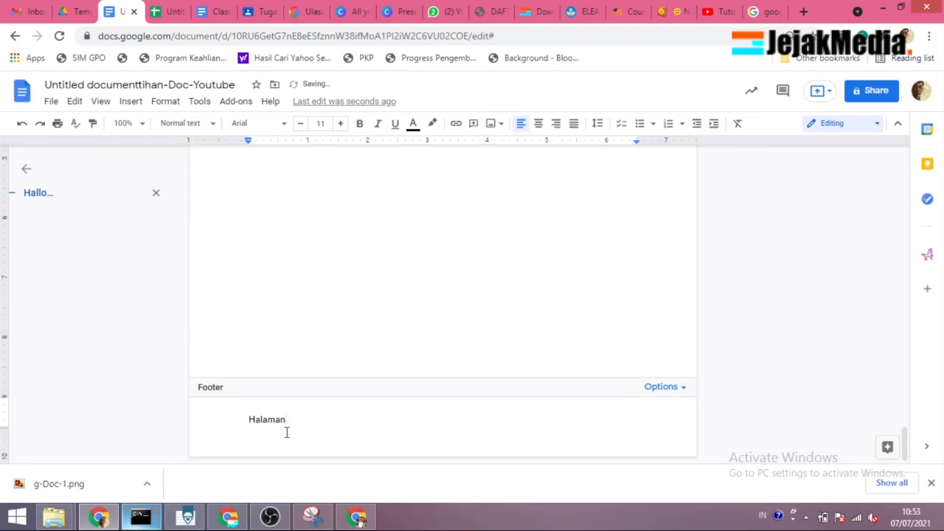
Step: Try adding page numbers in the page header on every page, and delete the inserted number
left_click(130, 102)
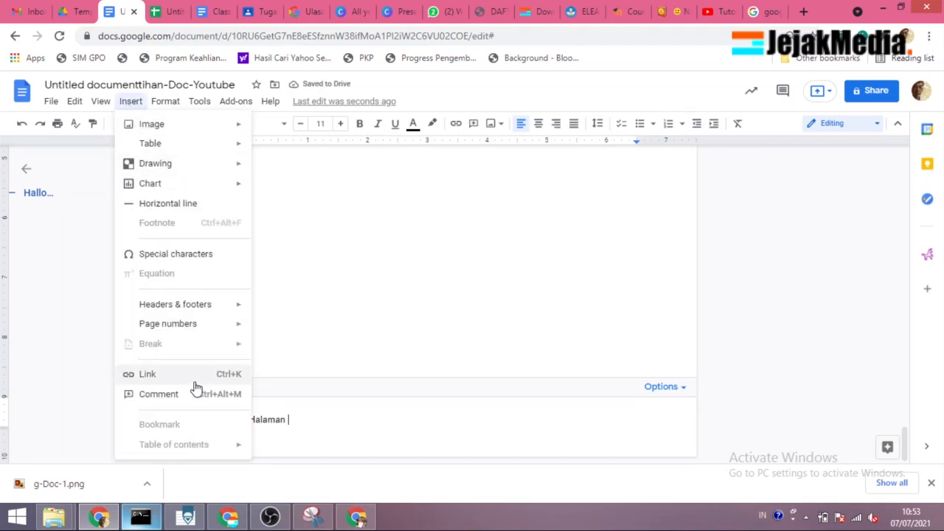
mouse_move(193, 332)
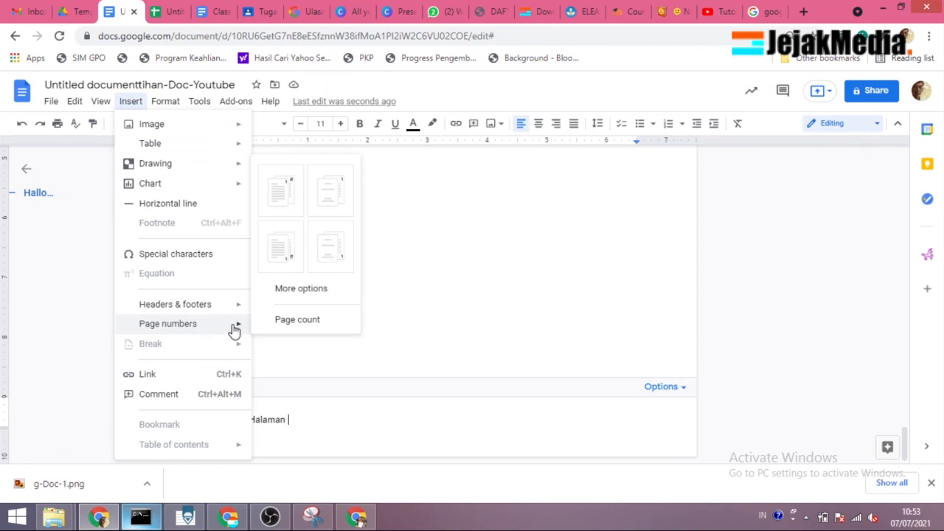
left_click(290, 199)
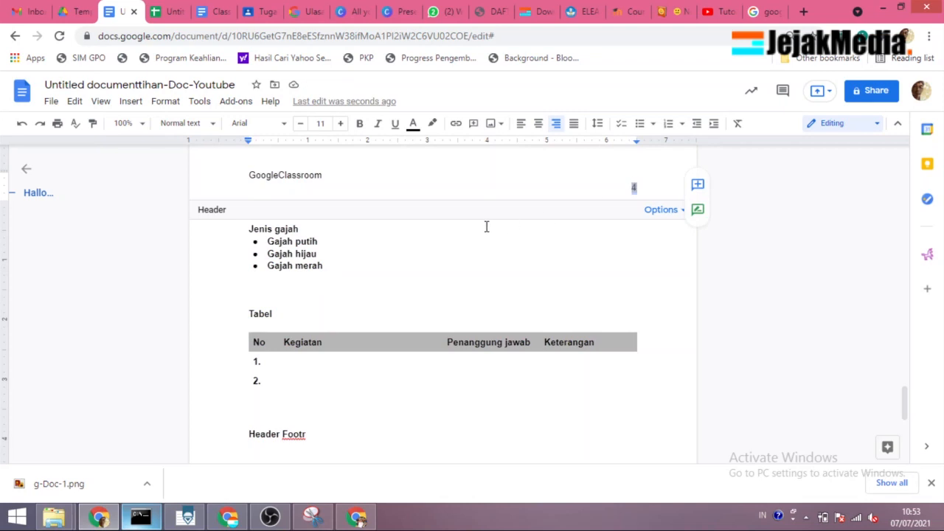
key("BackSpace")
Step: Insert automatic page numbers in the footer, directly after the word "Halaman"
scroll(384, 272, "down", 5)
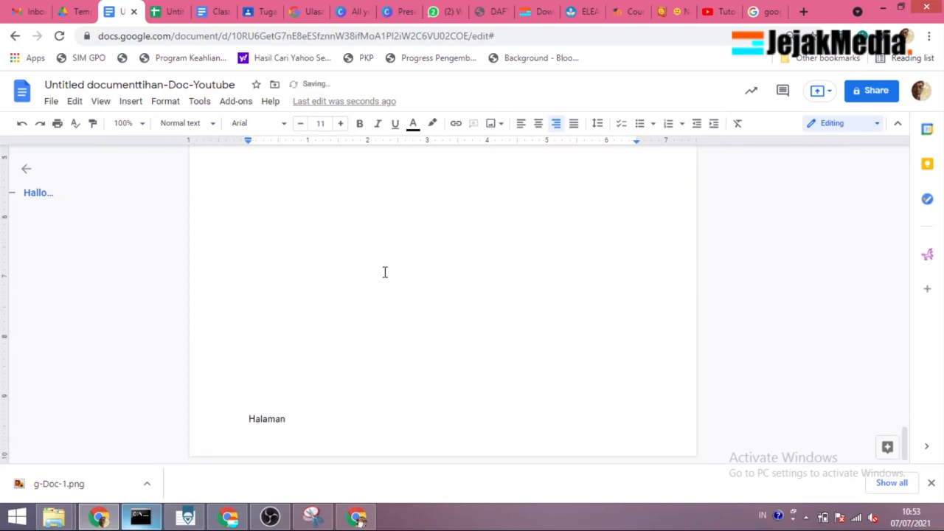
left_click(303, 418)
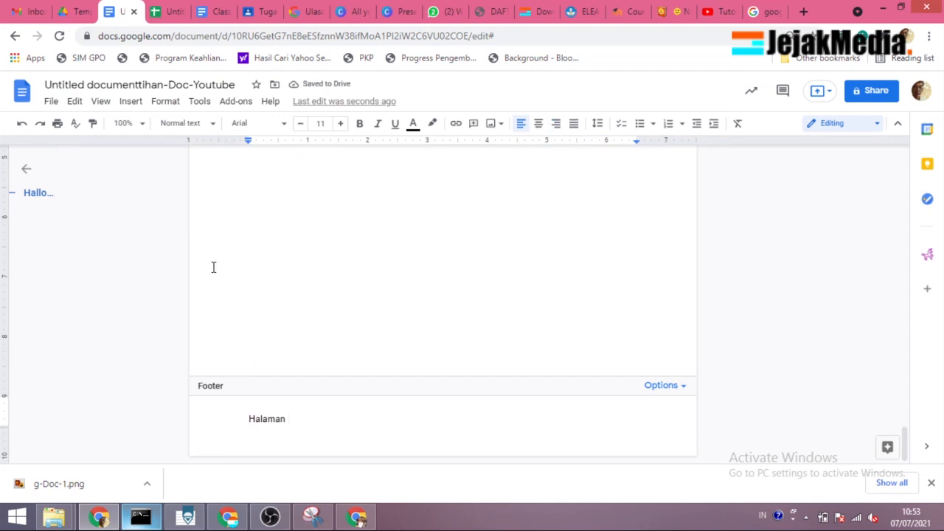
left_click(129, 101)
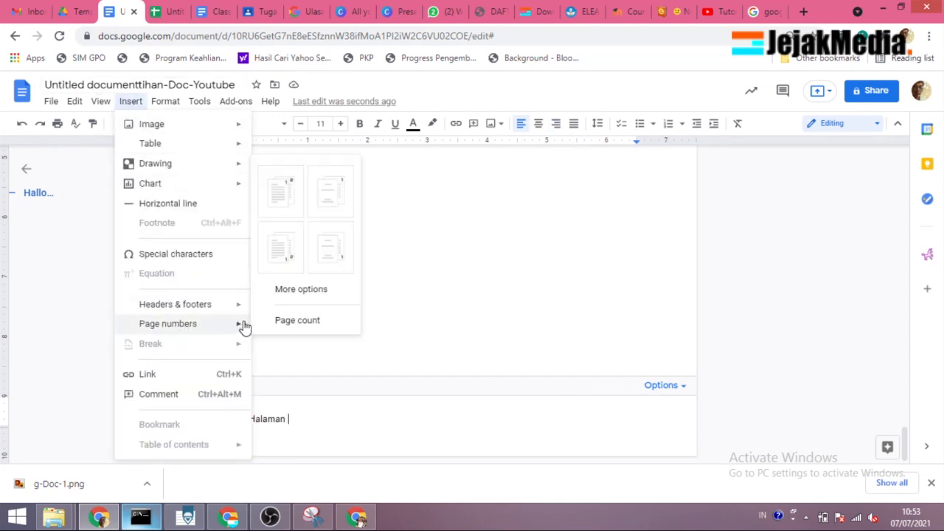
left_click(282, 260)
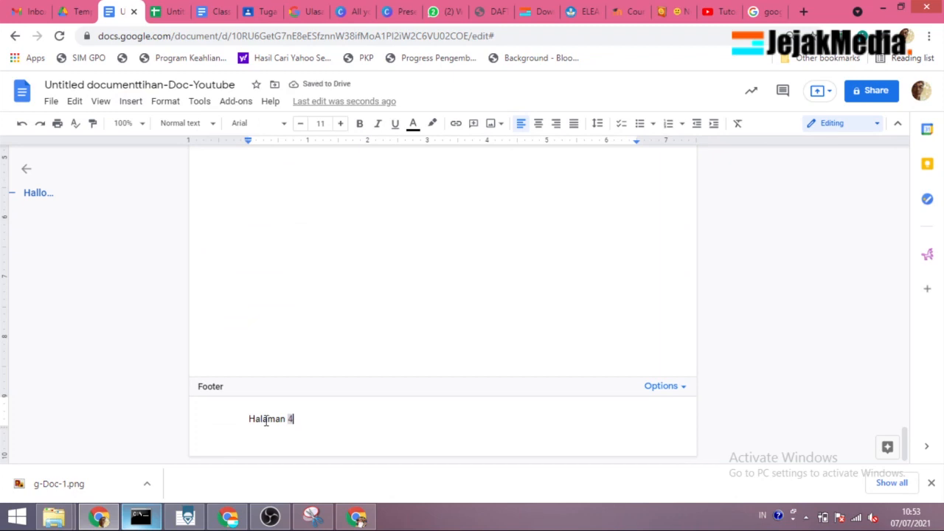
Step: View the margin and layout settings from both the footer and the header options, and close them without changes
left_click(680, 388)
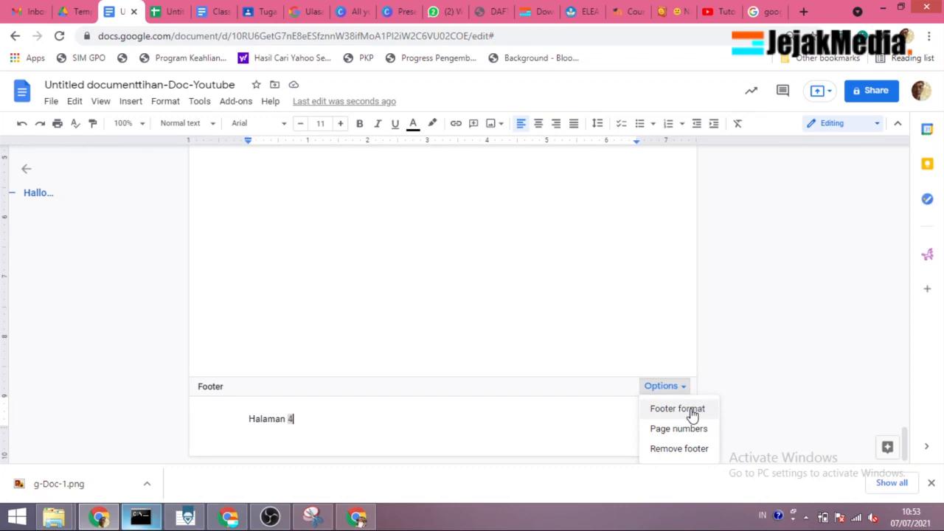
left_click(677, 409)
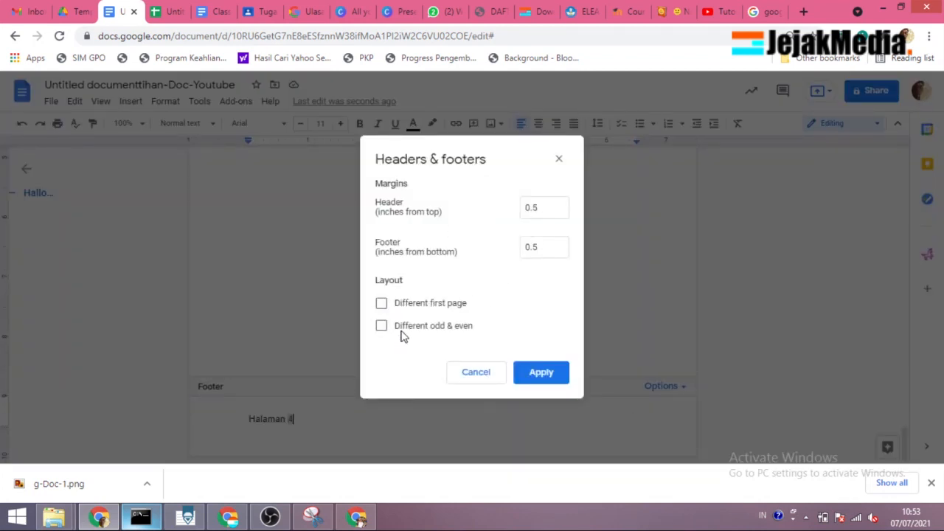
left_click(487, 376)
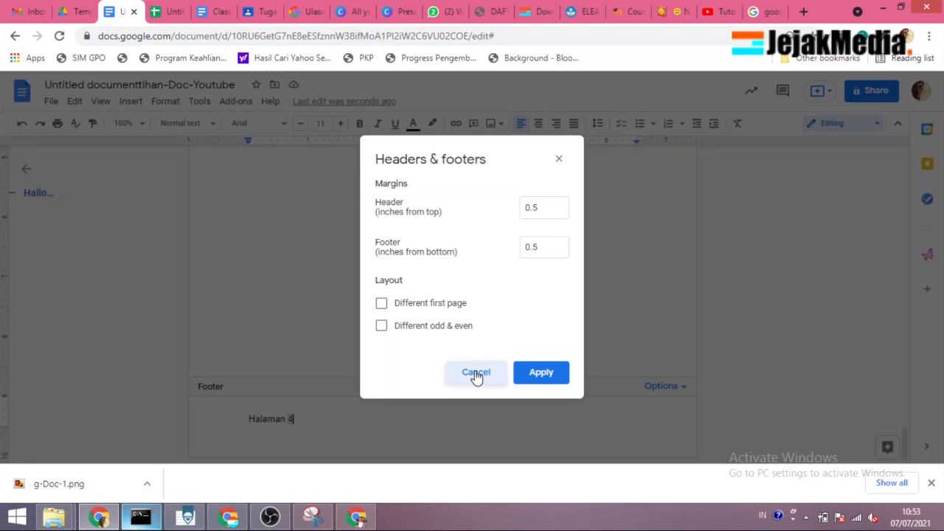
scroll(479, 391, "up", 10)
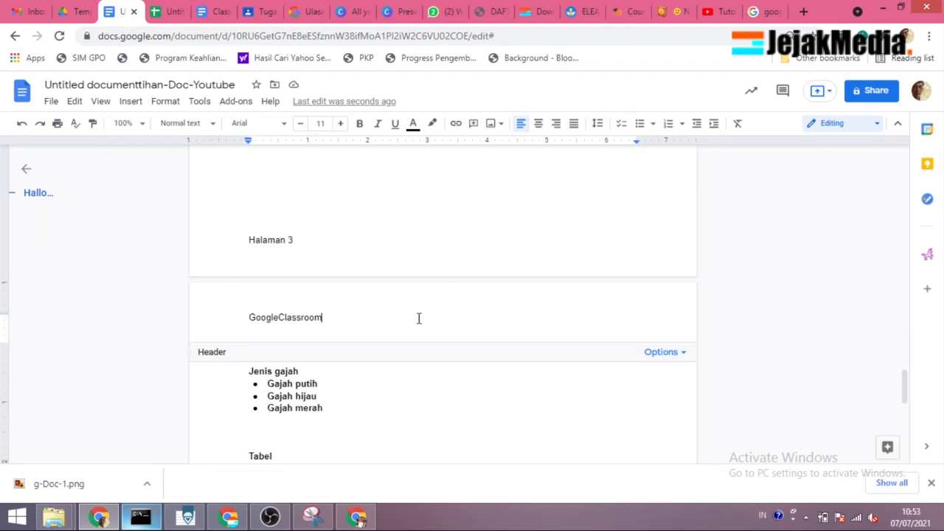
left_click(672, 354)
left_click(679, 376)
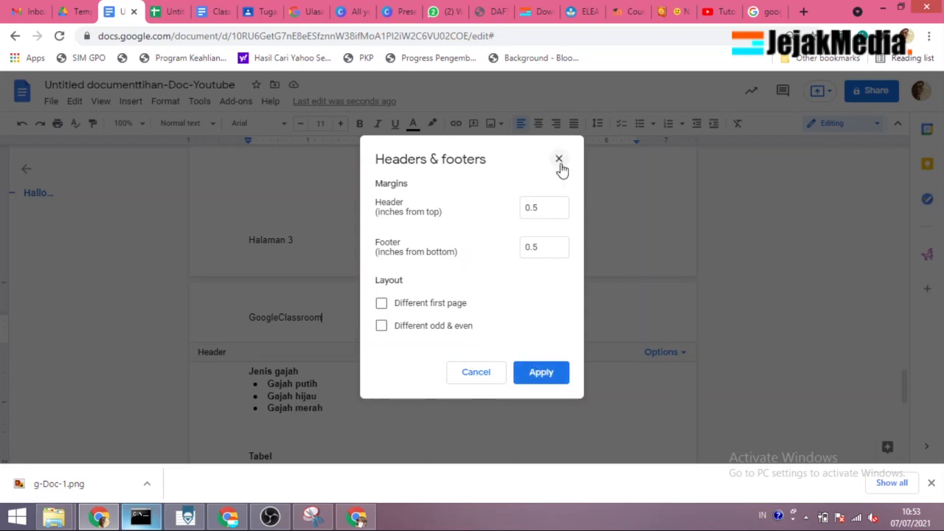
key("Escape")
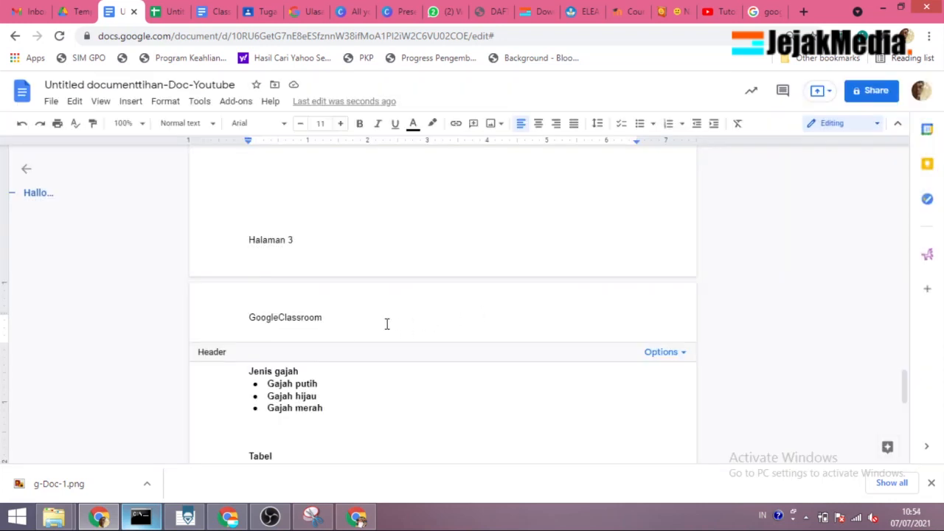
Step: Examine the header text and the footer page numbers on the third and fourth pages
scroll(384, 323, "down", 1)
scroll(308, 267, "down", 5)
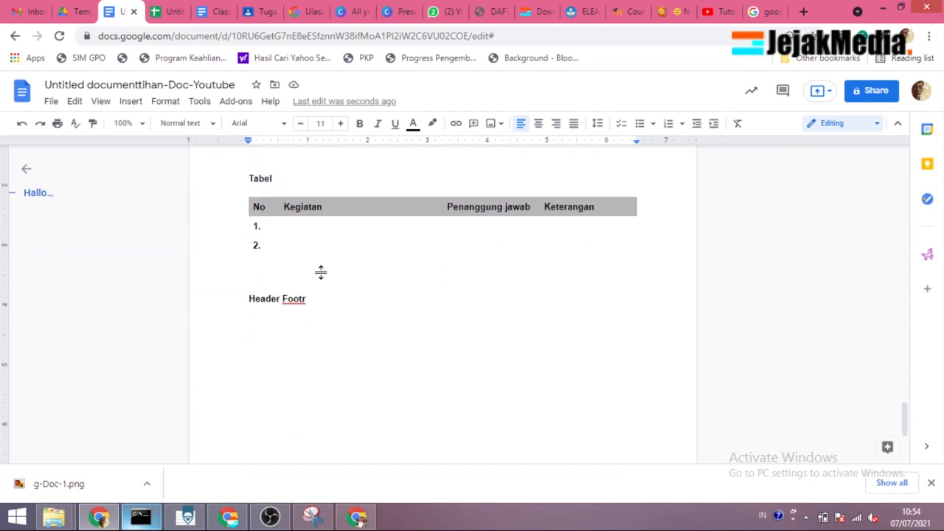
scroll(489, 251, "up", 8)
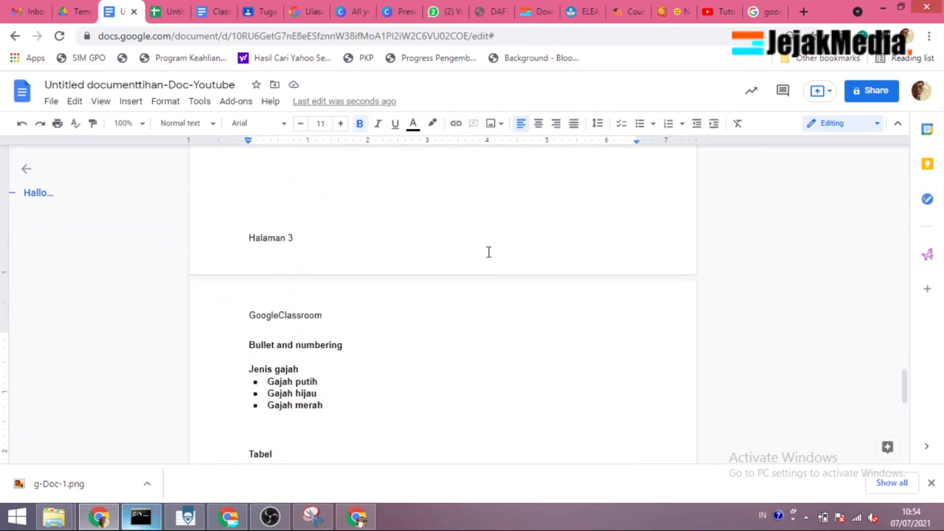
scroll(489, 253, "down", 2)
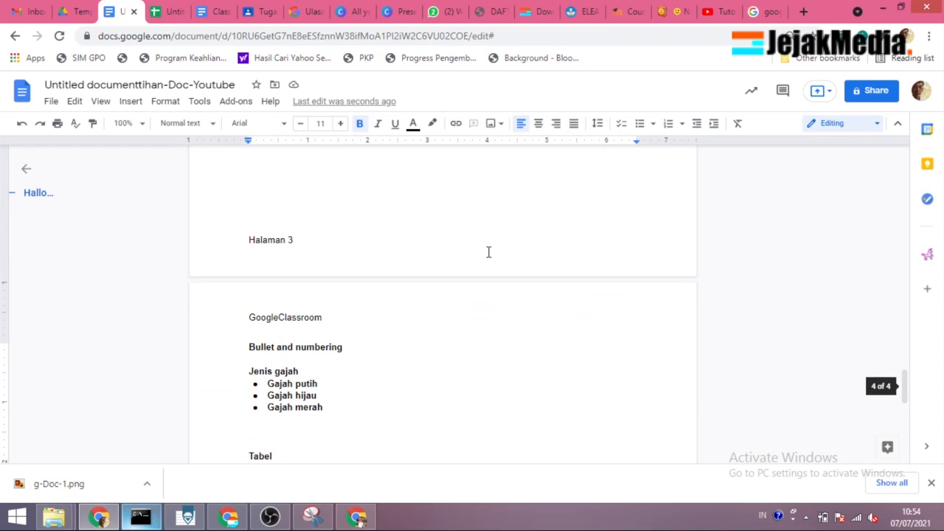
scroll(488, 252, "down", 6)
scroll(615, 242, "up", 8)
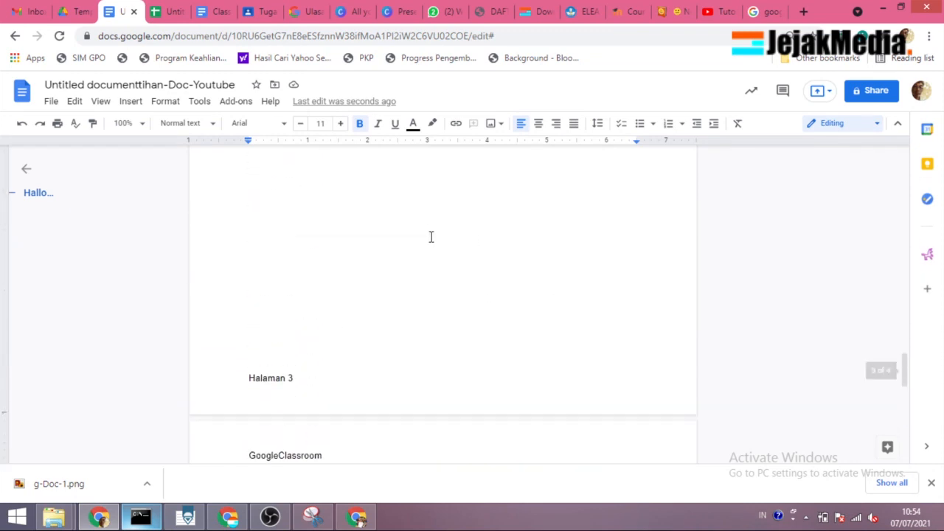
scroll(334, 242, "down", 10)
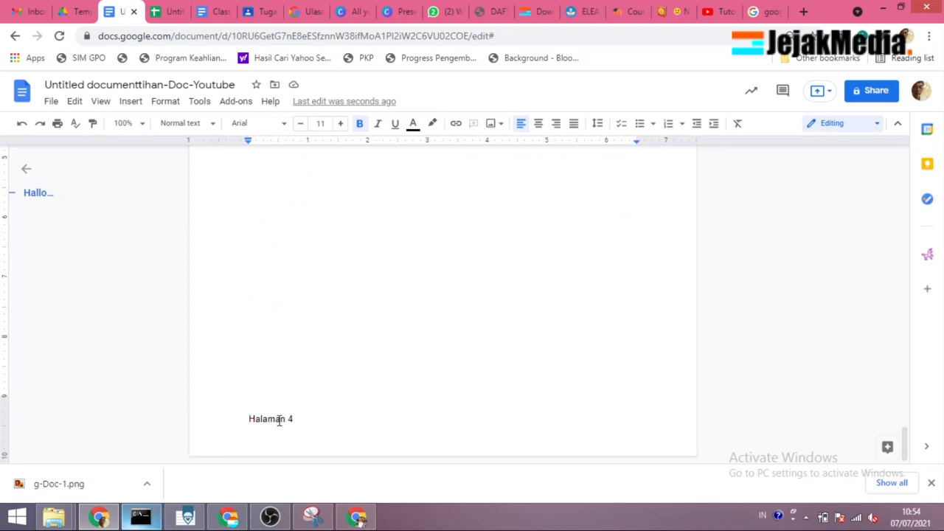
scroll(416, 380, "up", 10)
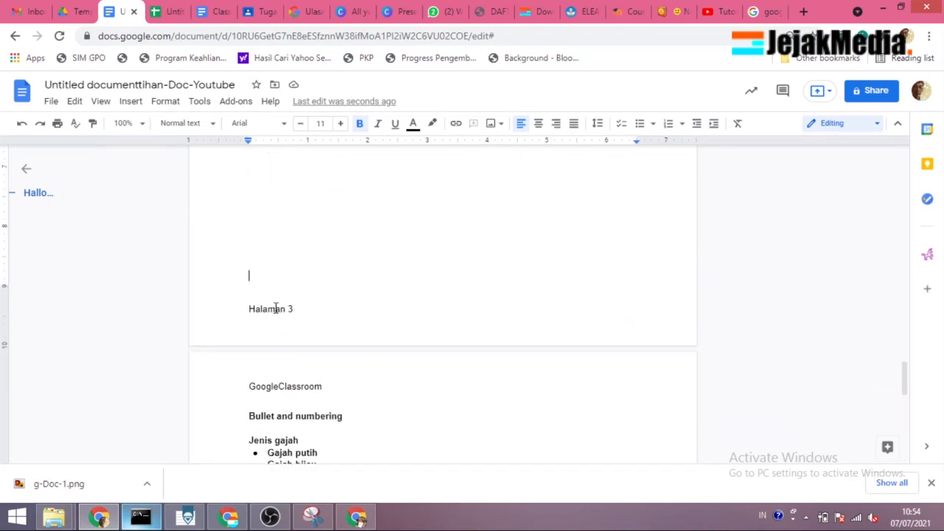
Step: Change the text color of the word "Halaman" in the page footer to green
left_click(273, 308)
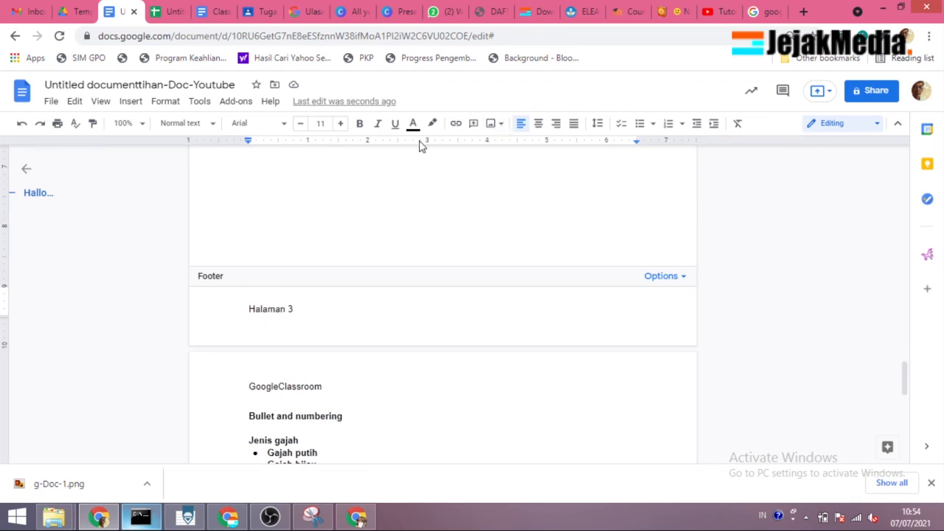
left_click(364, 134)
left_click(413, 126)
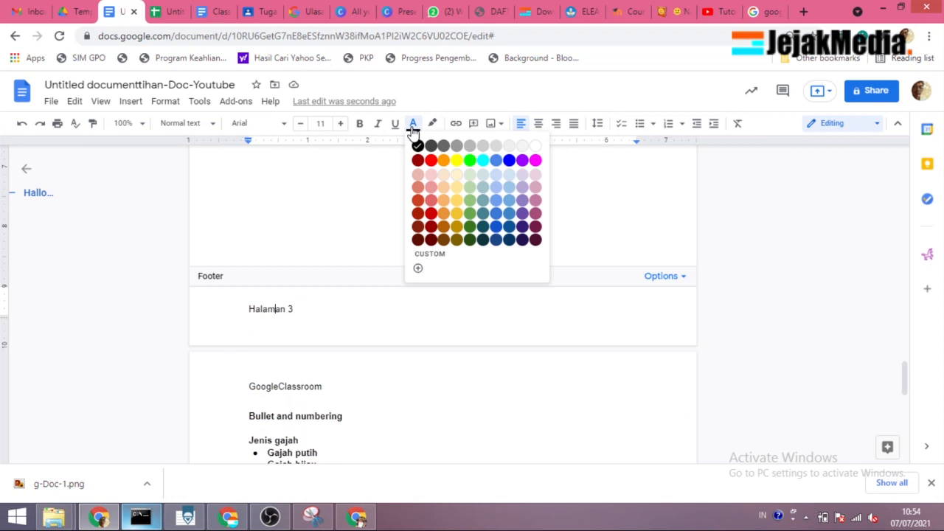
left_click(470, 160)
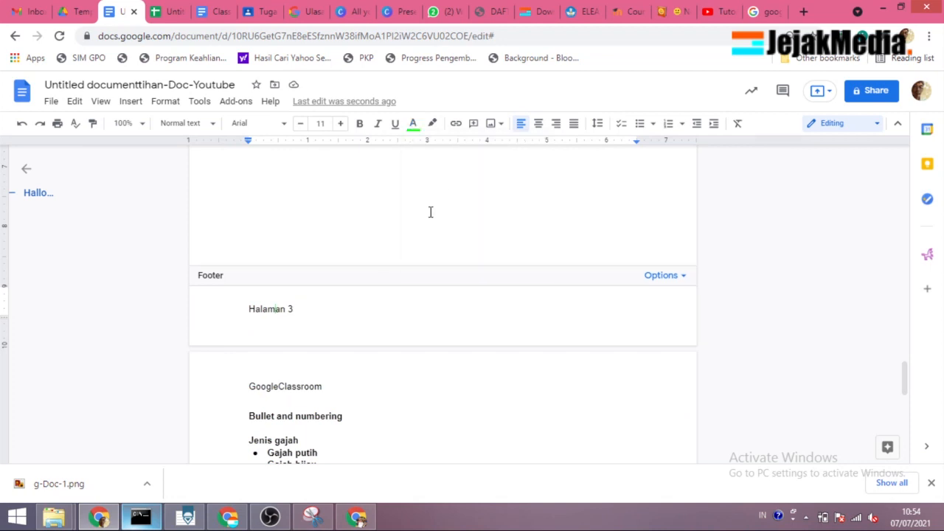
left_click(272, 308)
double_click(268, 309)
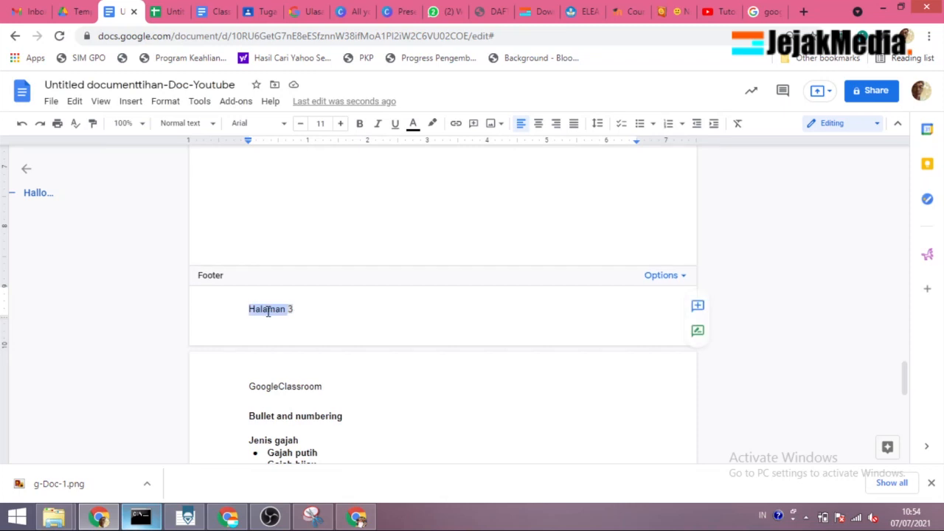
left_click(494, 124)
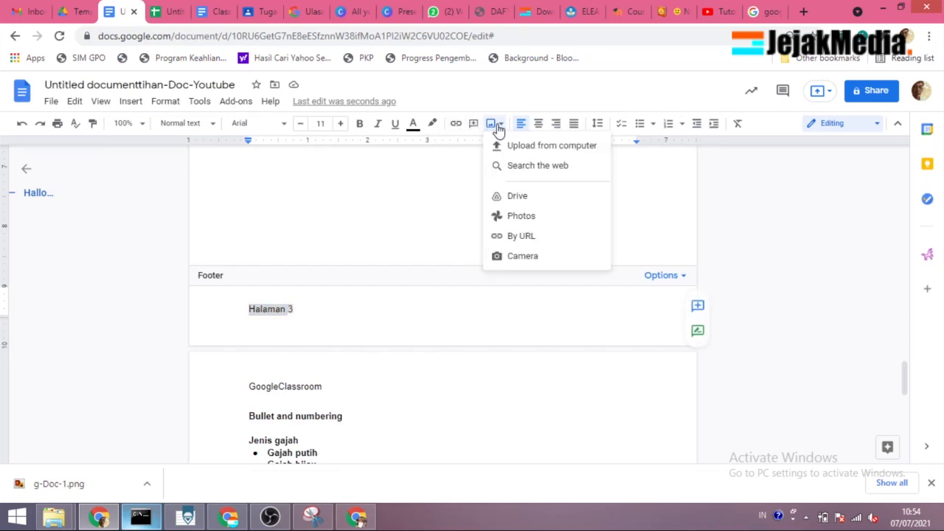
left_click(412, 126)
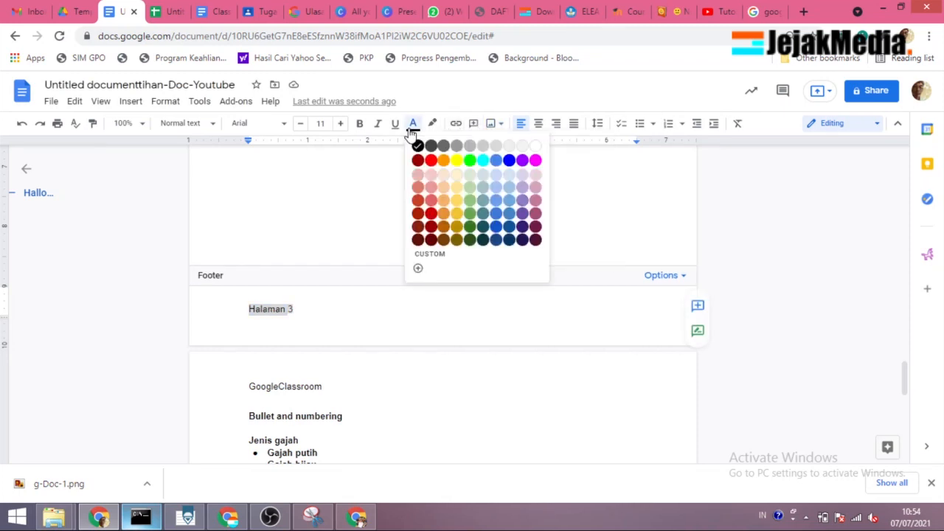
left_click(470, 161)
left_click(280, 309)
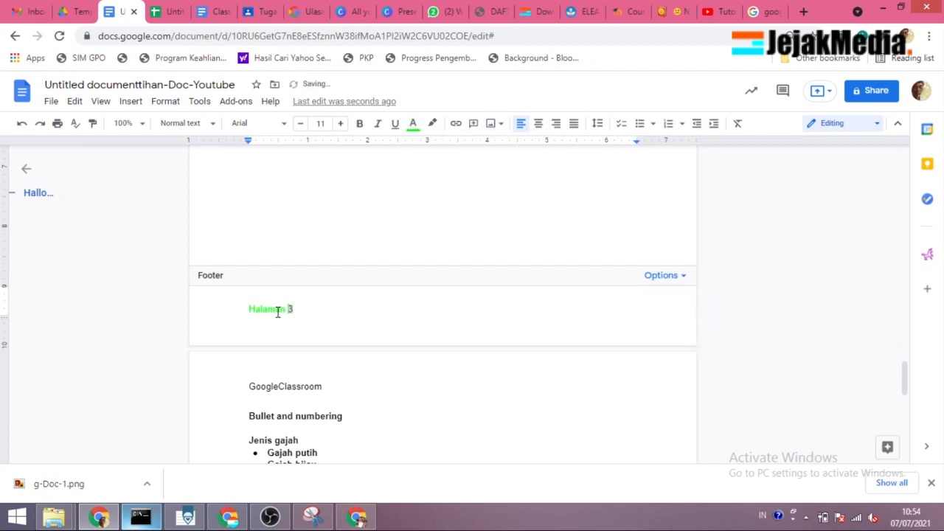
Step: Check the footer's text color on the document's last page
scroll(350, 298, "down", 10)
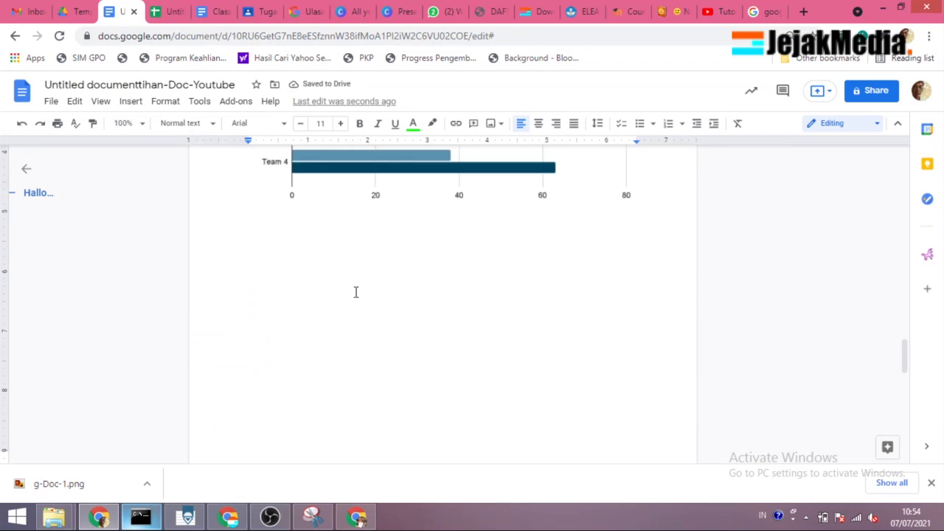
scroll(317, 228, "down", 9)
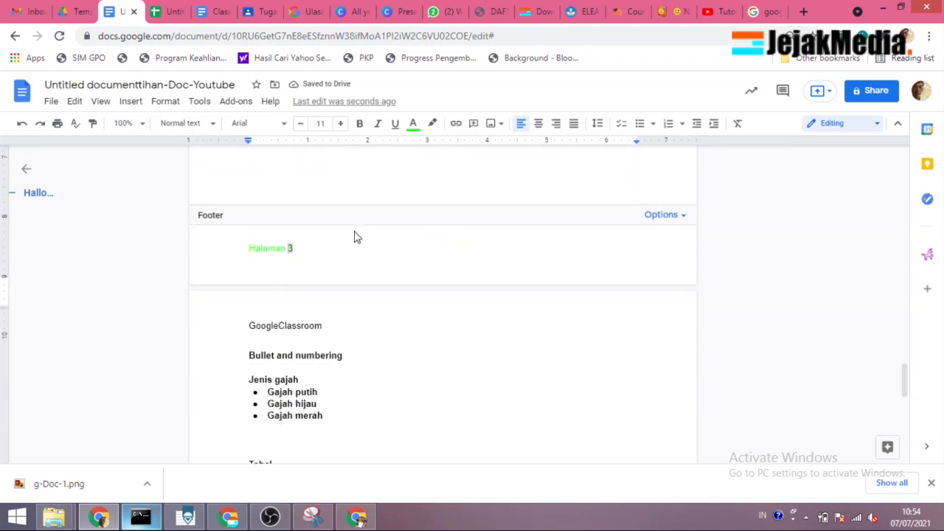
scroll(326, 231, "down", 2)
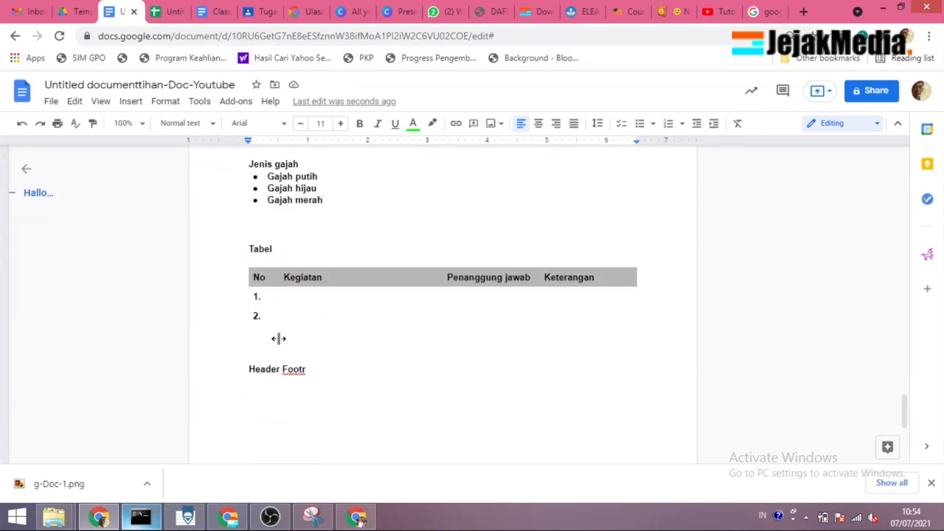
scroll(298, 373, "down", 7)
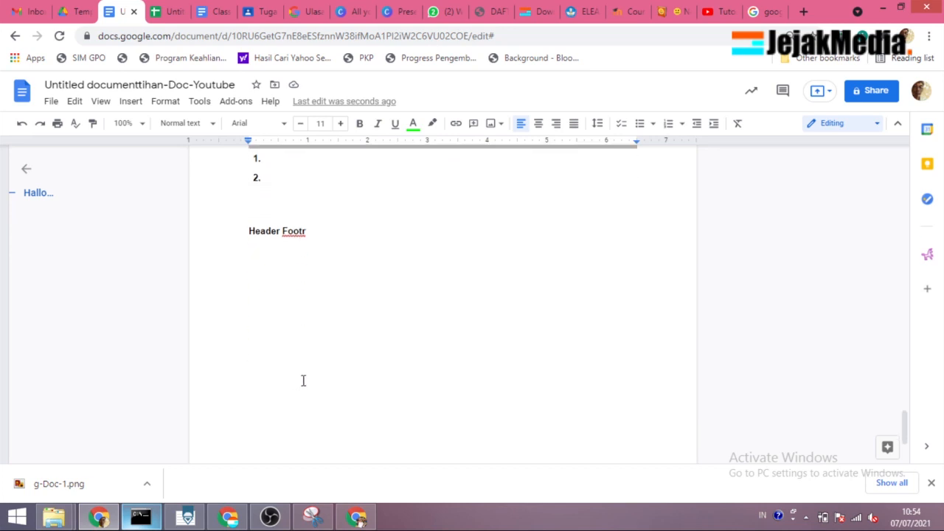
left_click(297, 419)
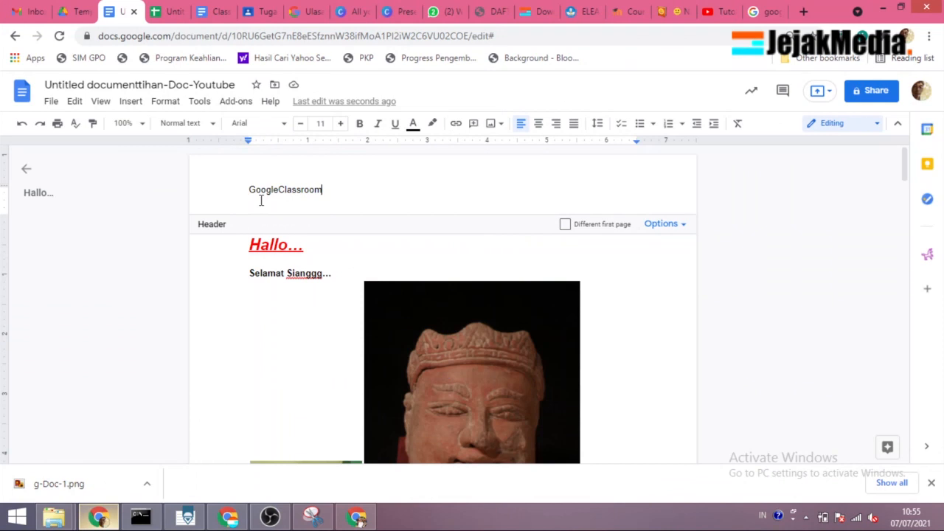
Step: Insert a horizontal line below the "GoogleClassroom" header text and check the header on the first two pages
left_click(126, 103)
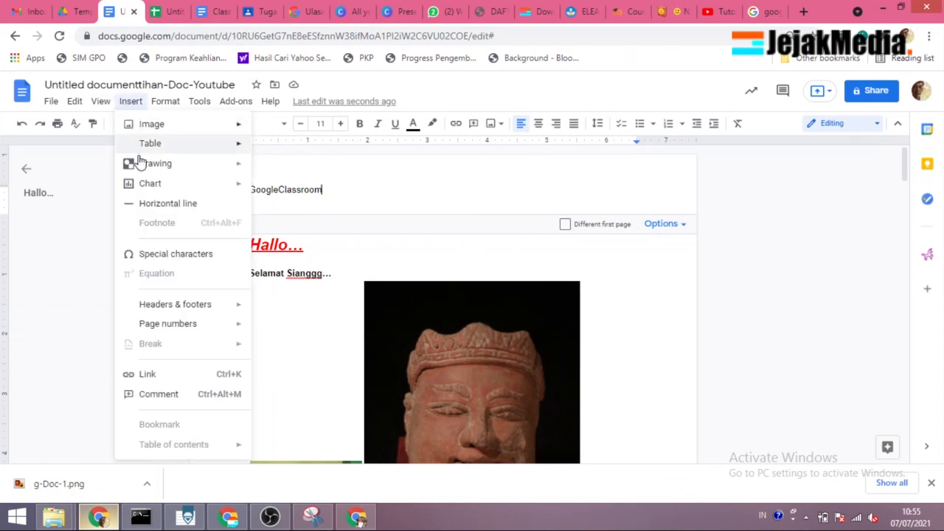
left_click(228, 204)
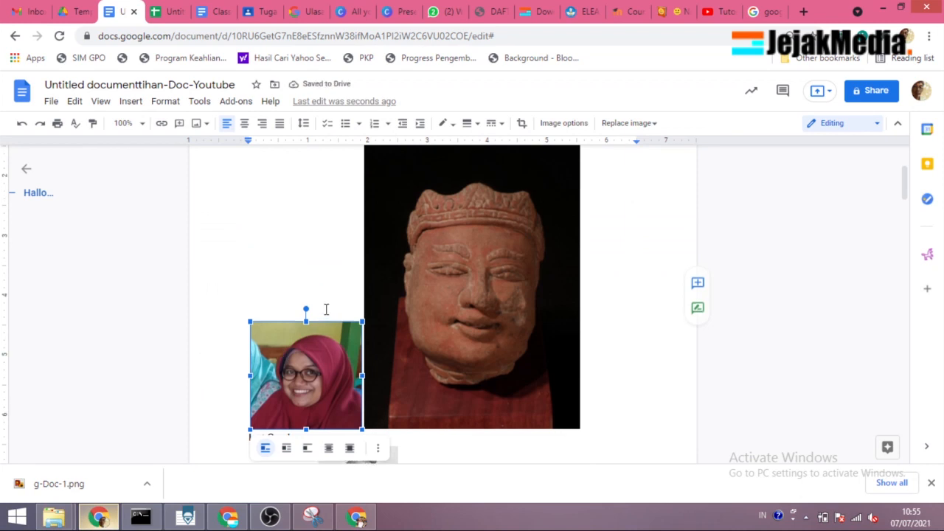
scroll(327, 310, "up", 2)
scroll(300, 305, "down", 7)
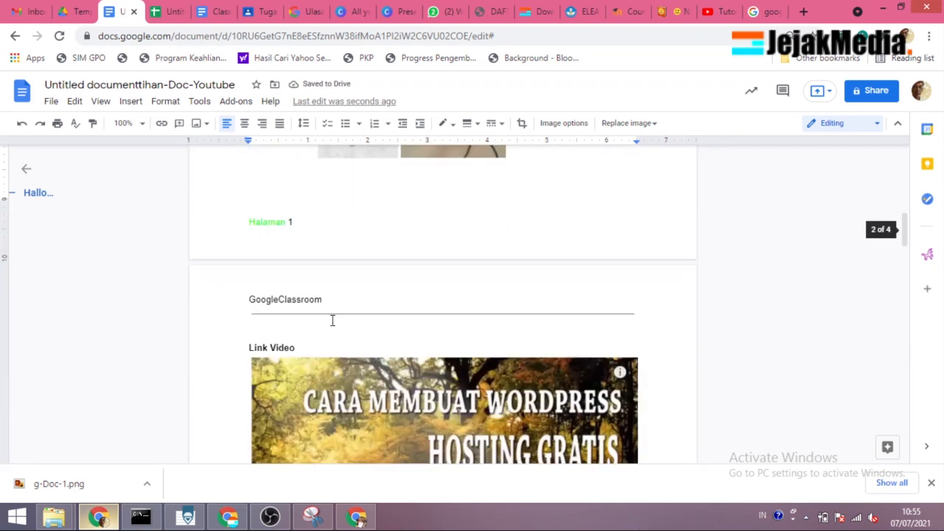
scroll(312, 305, "up", 8)
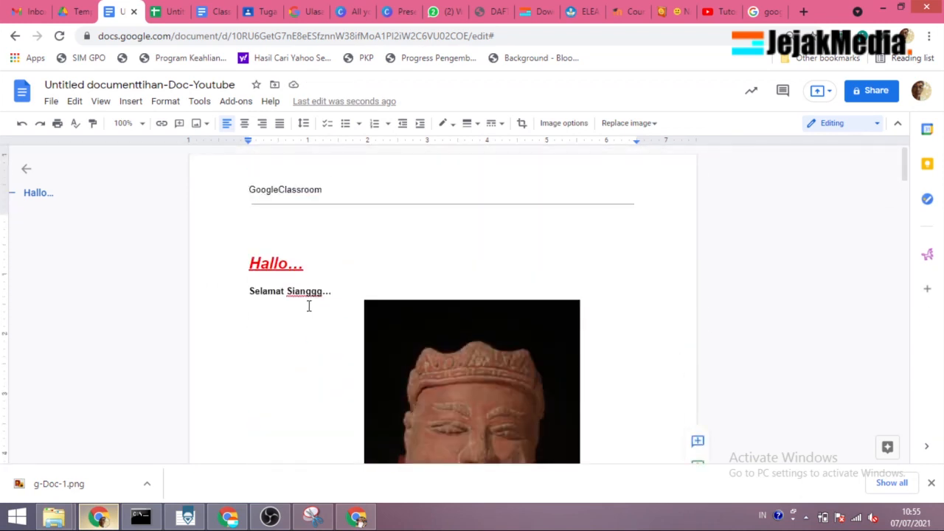
Step: Add a line reading "Style 1" in black 12-point text above "Hallo…", followed by an empty line
left_click(276, 245)
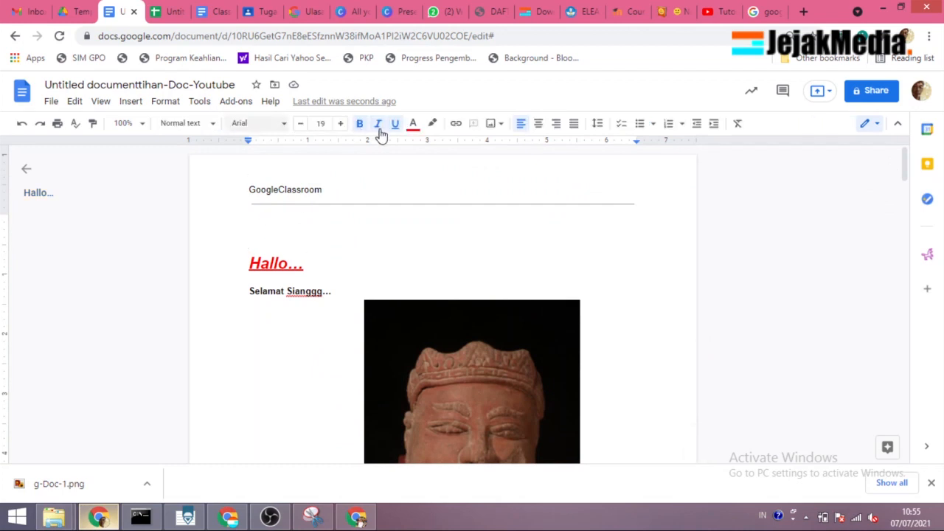
left_click(413, 124)
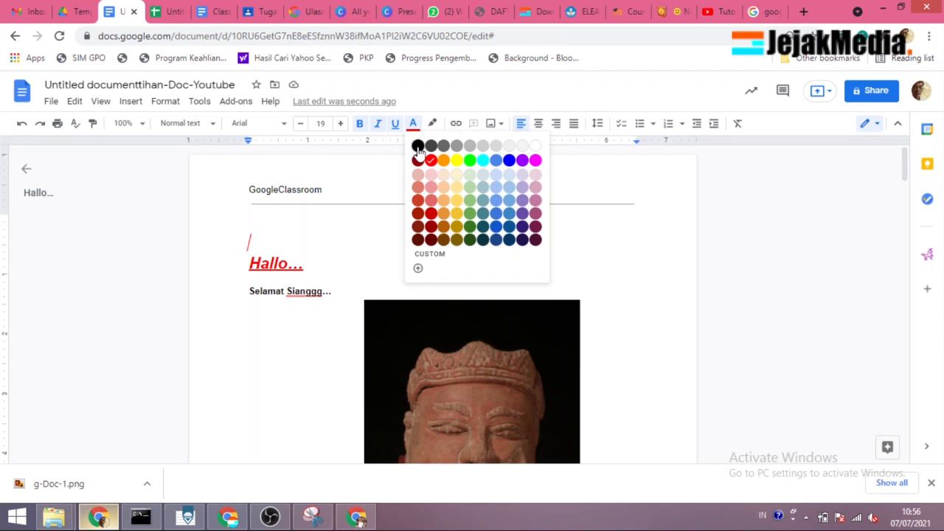
left_click(418, 145)
left_click(300, 123)
left_click(300, 123)
left_click(300, 123)
left_click(300, 123)
left_click(300, 123)
left_click(300, 123)
left_click(300, 124)
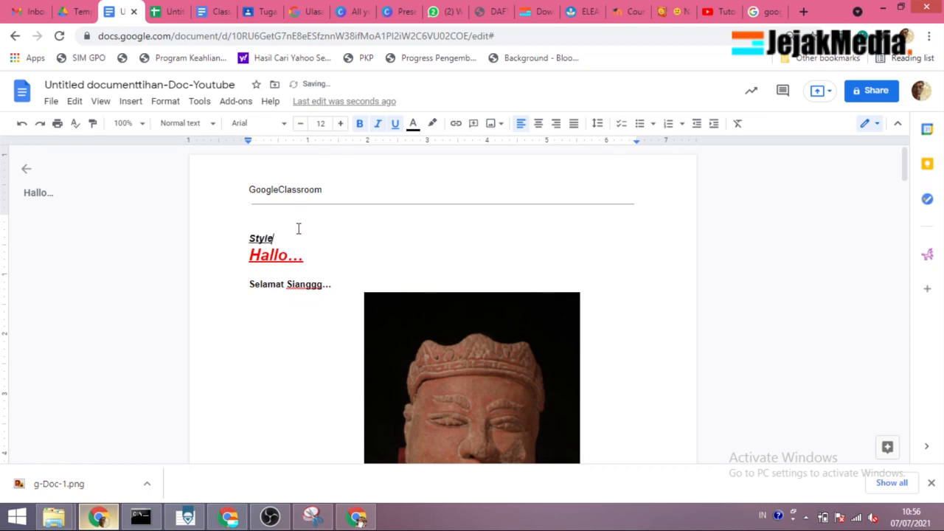
key("Return")
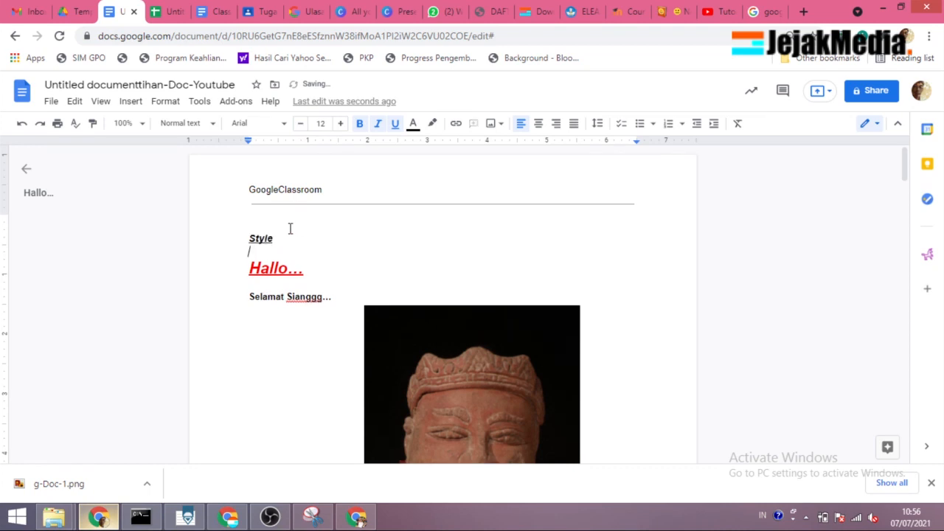
double_click(267, 239)
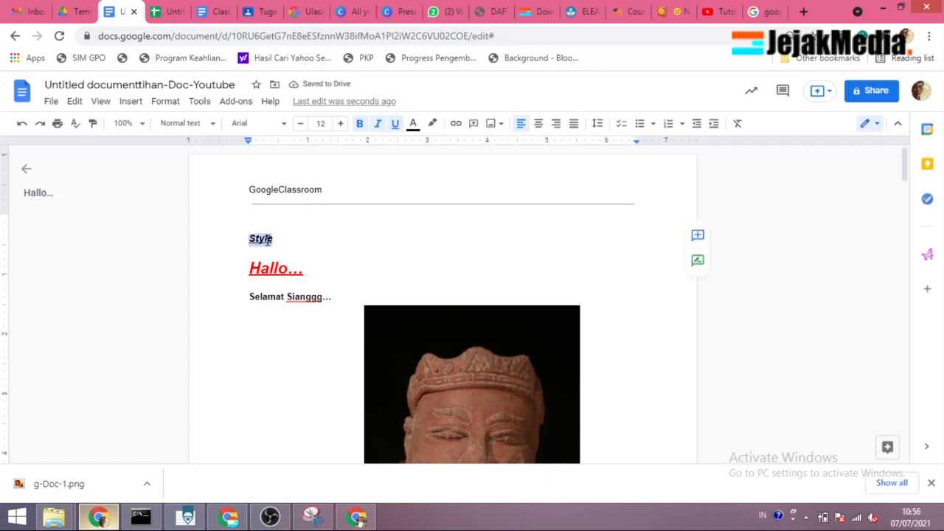
left_click(278, 240)
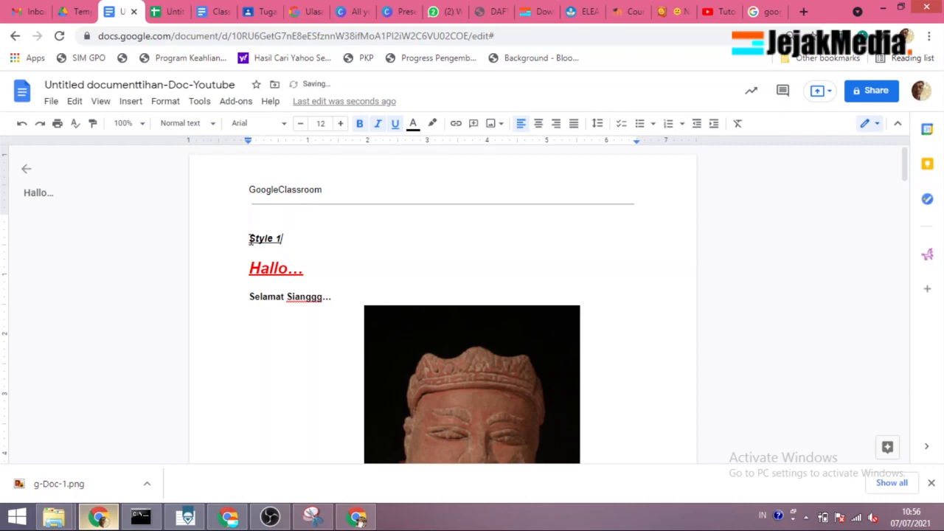
Step: Apply the Heading 1 paragraph style to the "Style 1" line
left_click_drag(281, 240, 250, 240)
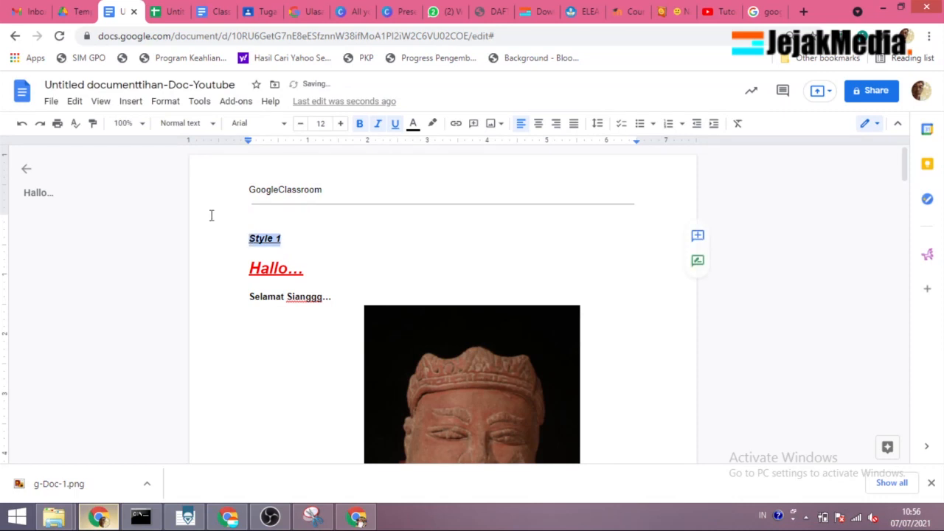
left_click(133, 105)
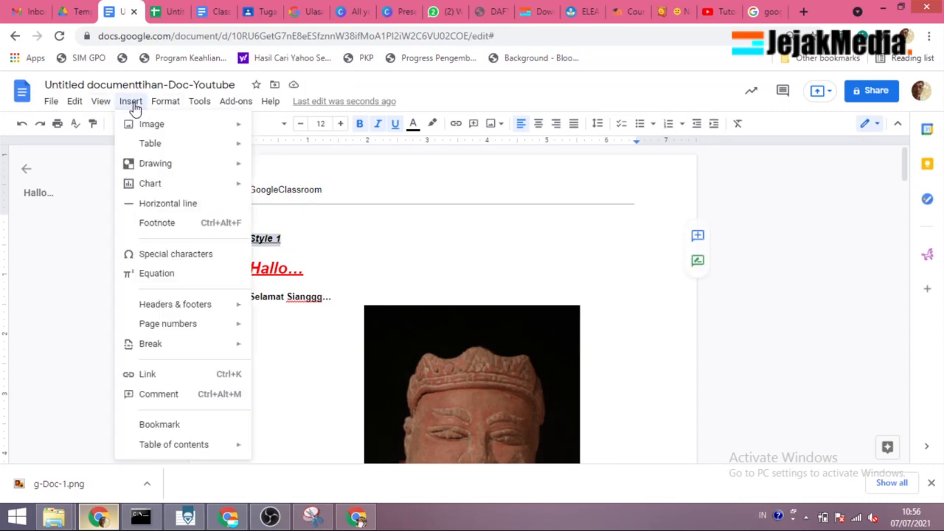
mouse_move(163, 107)
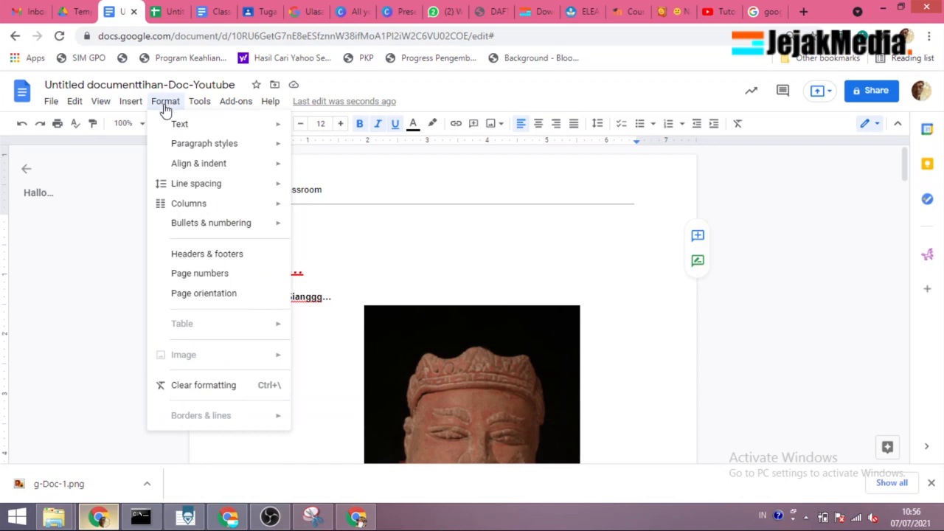
mouse_move(184, 162)
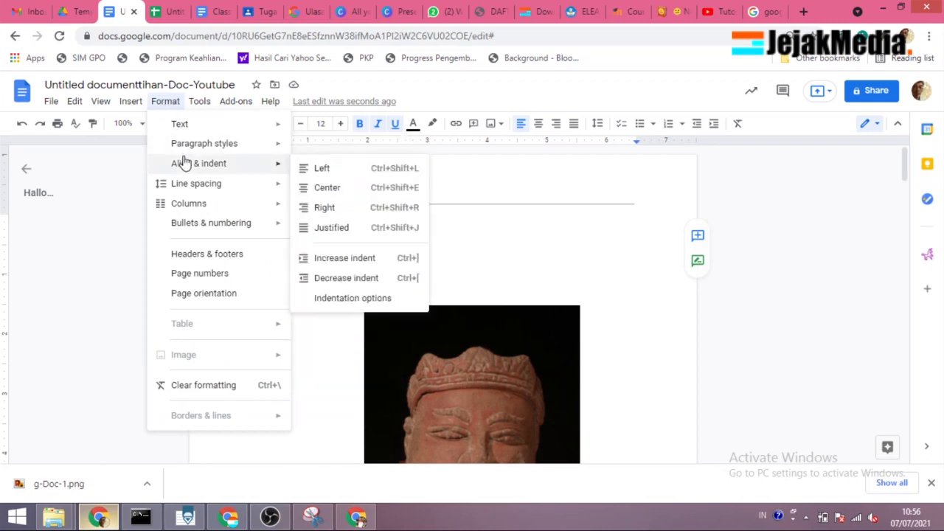
mouse_move(196, 147)
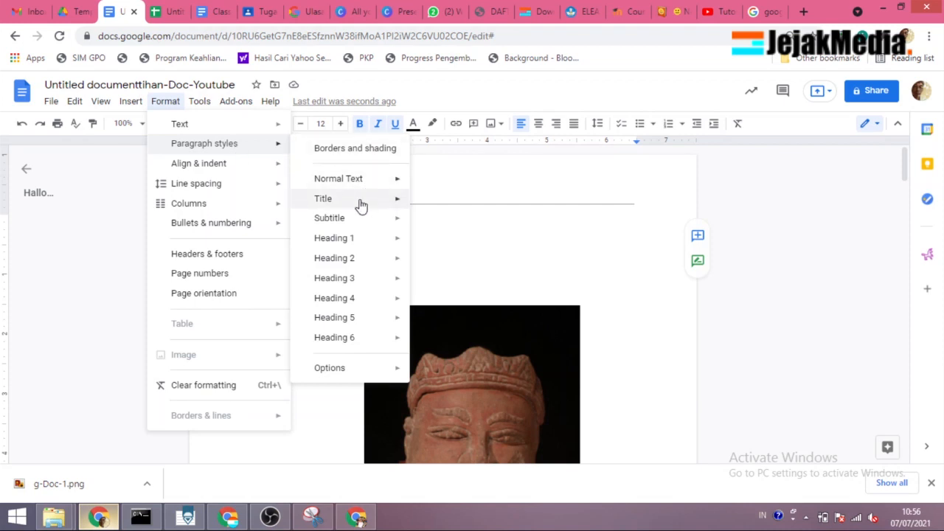
mouse_move(363, 239)
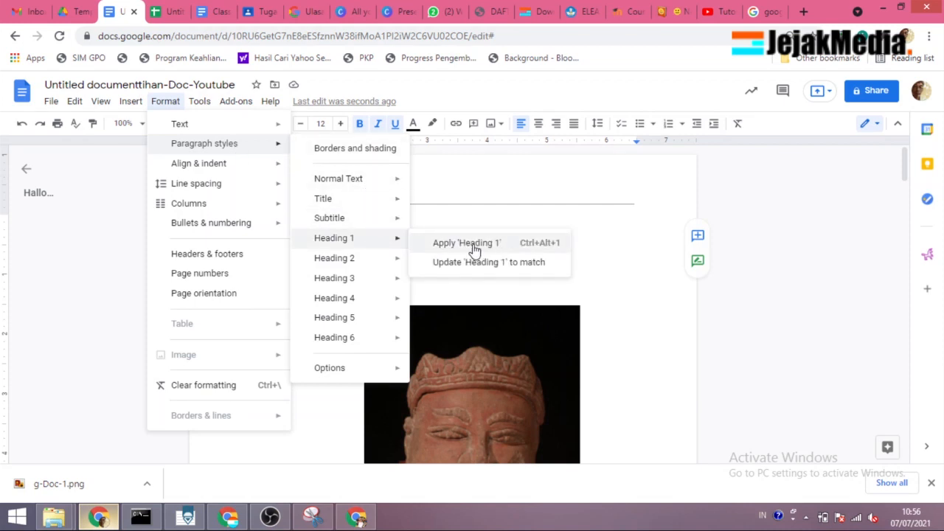
left_click(472, 243)
left_click(330, 262)
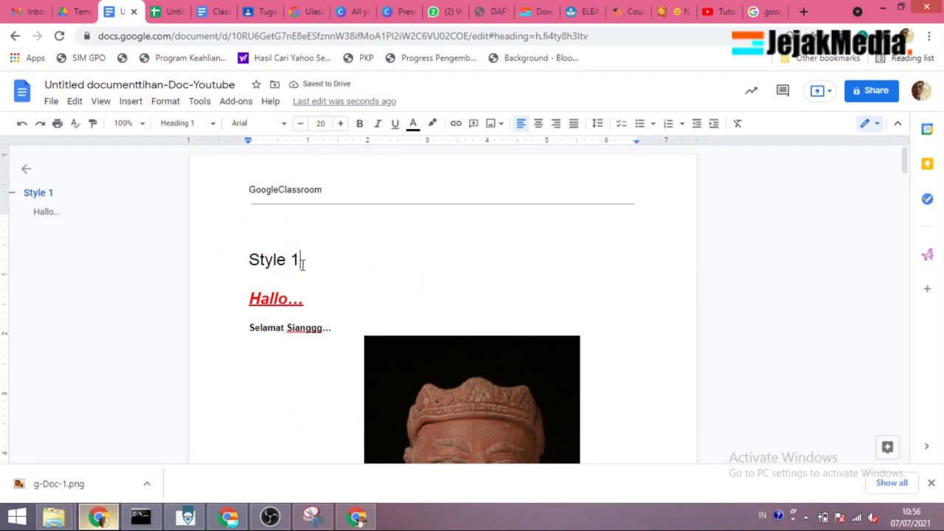
Step: Copy the "Style 1" heading to the start of the second page and change its text to "Style 2"
left_click_drag(287, 266, 251, 262)
key("ctrl+c")
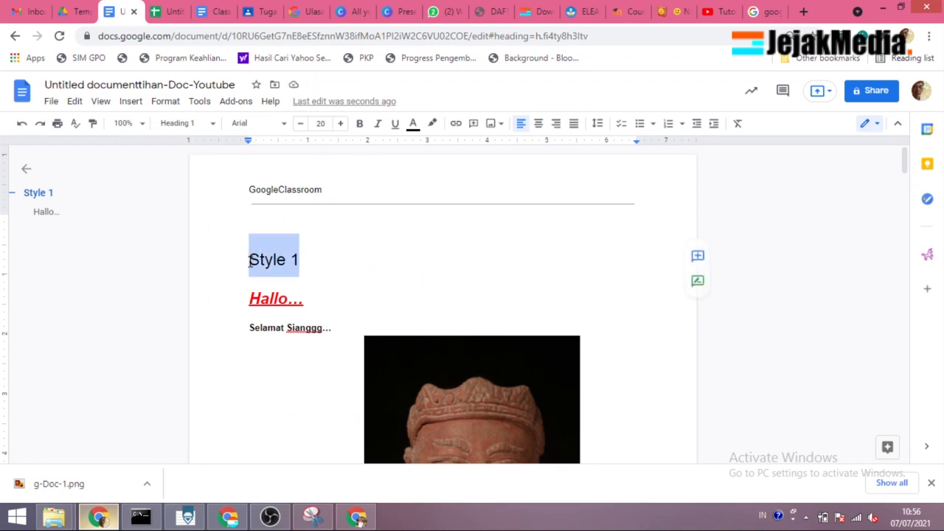
scroll(286, 293, "down", 6)
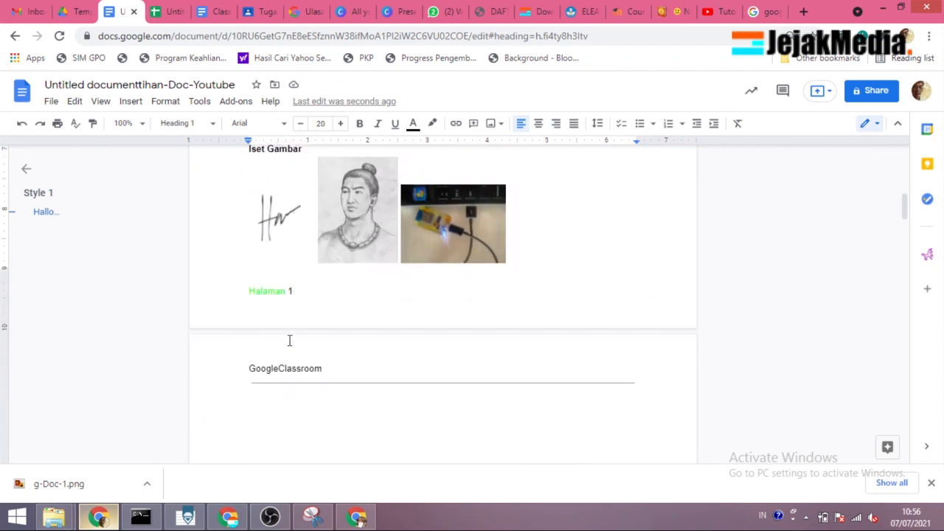
left_click(264, 416)
key("ctrl+v")
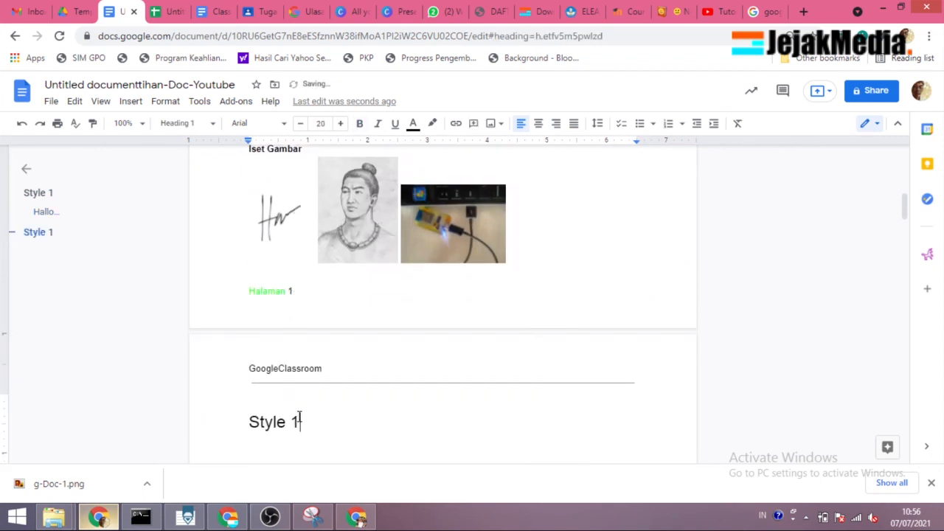
key("BackSpace")
type("2")
Step: Paste the copied heading on a new line above "Link Video" and change its text to "Style 3"
scroll(324, 416, "down", 9)
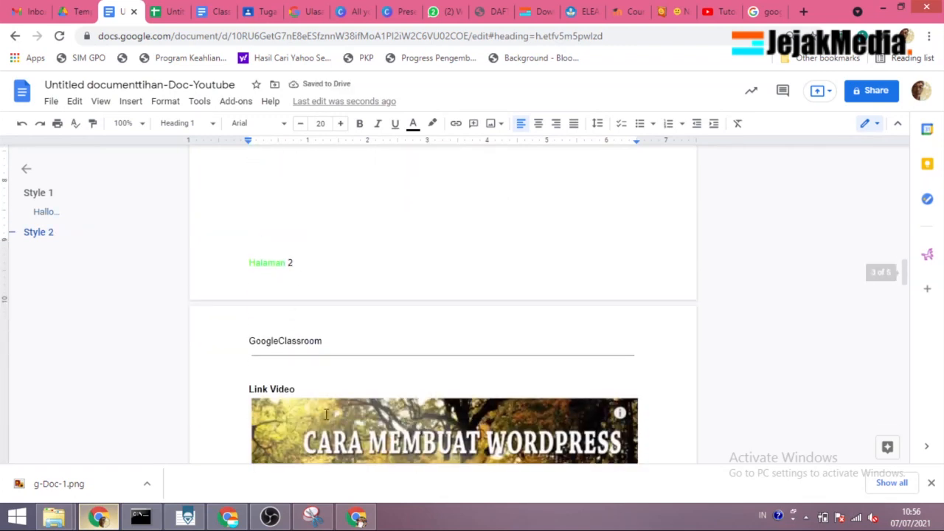
left_click(250, 389)
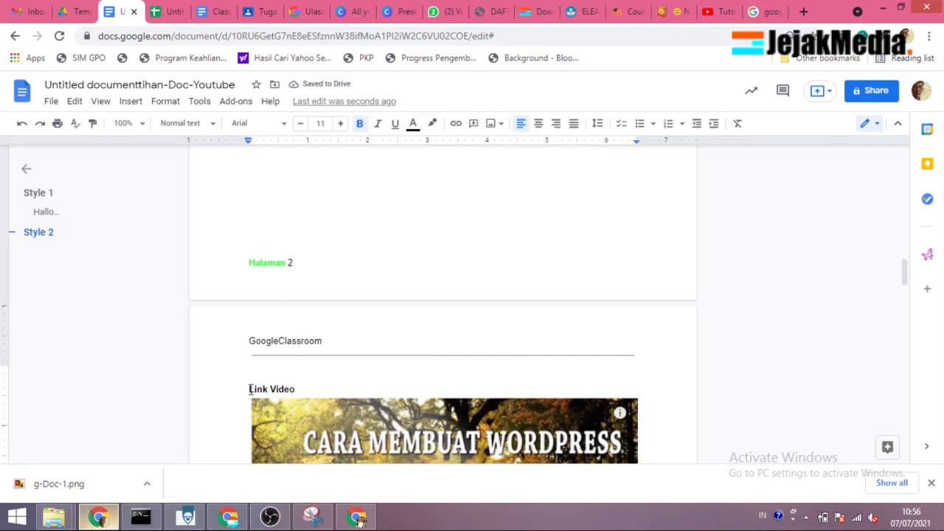
key("Return")
key("ctrl+v")
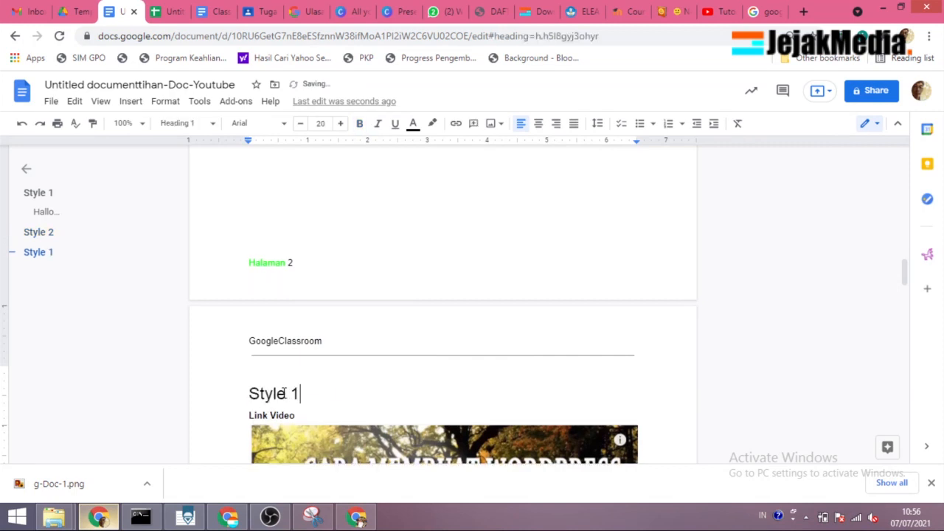
type("3")
Step: Paste the copied heading above the "Points scored" chart and change its text to "Style 4"
scroll(309, 405, "down", 12)
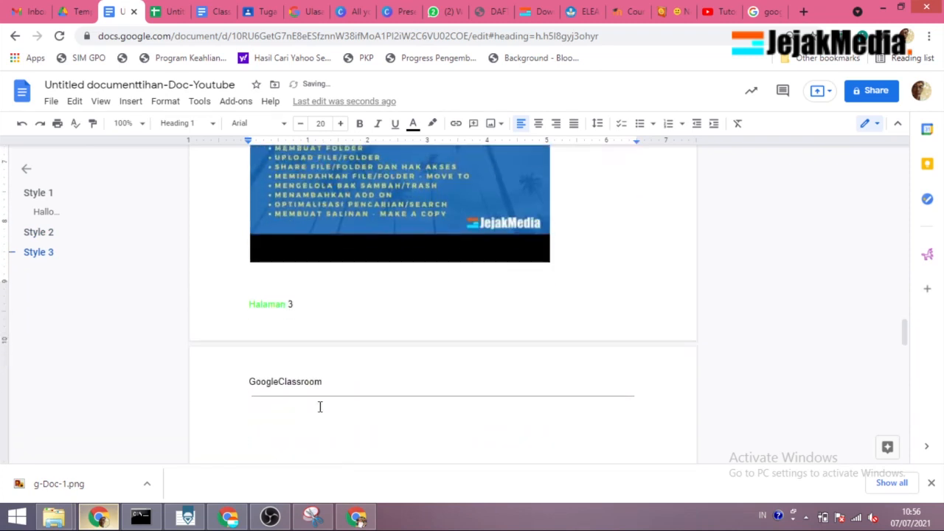
left_click(267, 316)
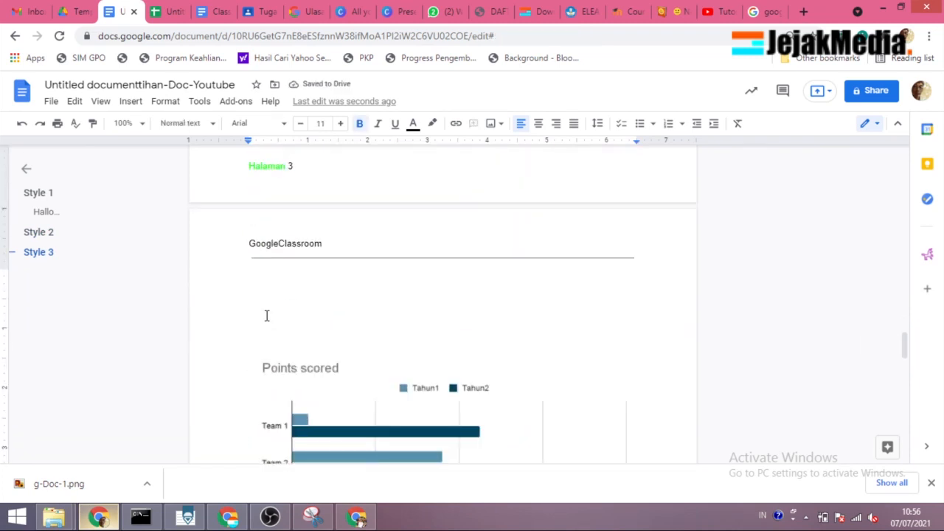
key("ctrl+v")
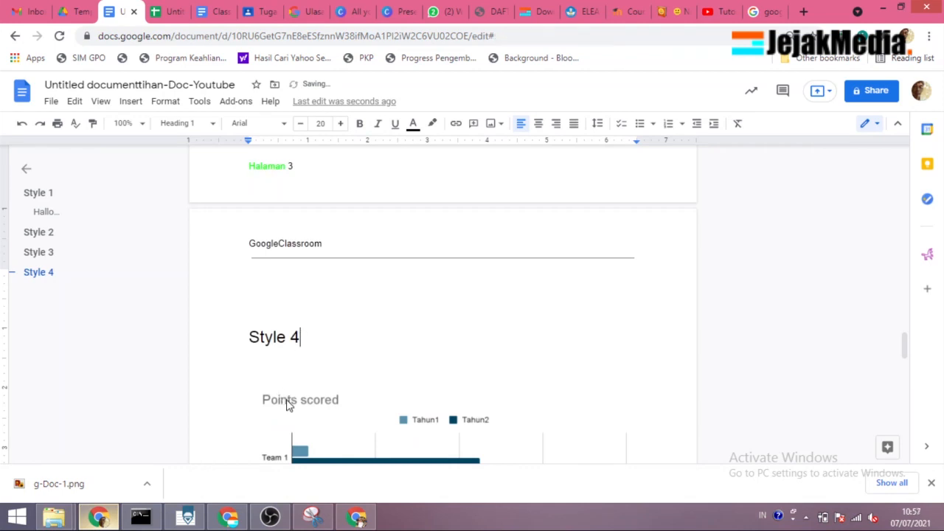
left_click(291, 401)
scroll(327, 371, "down", 2)
scroll(362, 317, "up", 2)
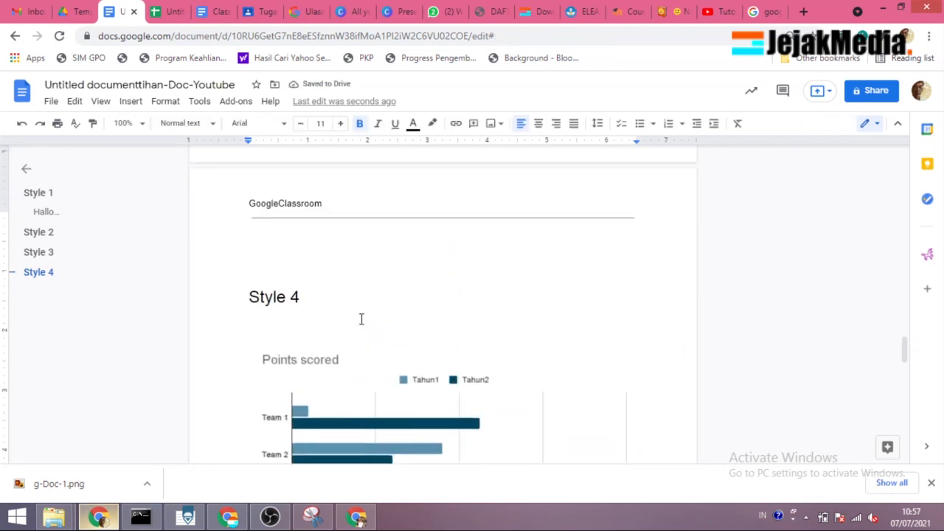
Step: Go through the headings from Style 1 to Style 4 using the document outline, and return to the first page
left_click(294, 299)
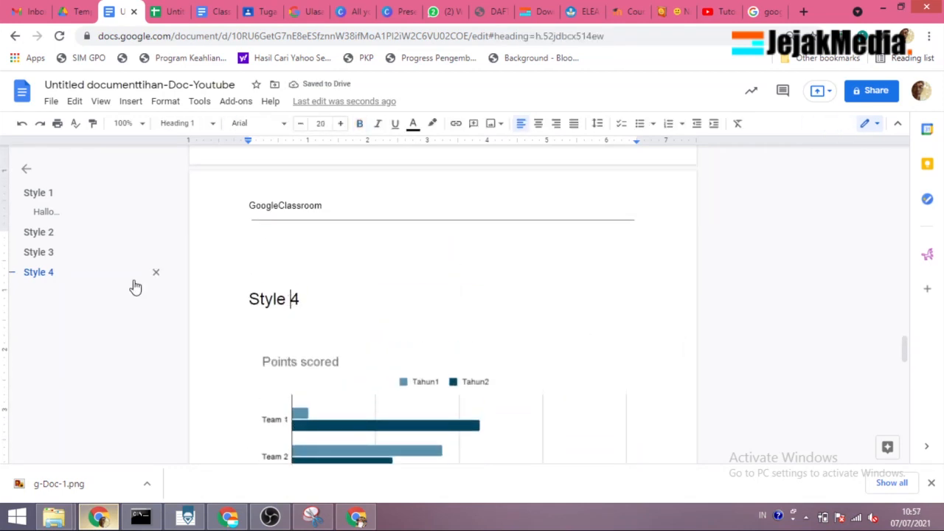
left_click(38, 194)
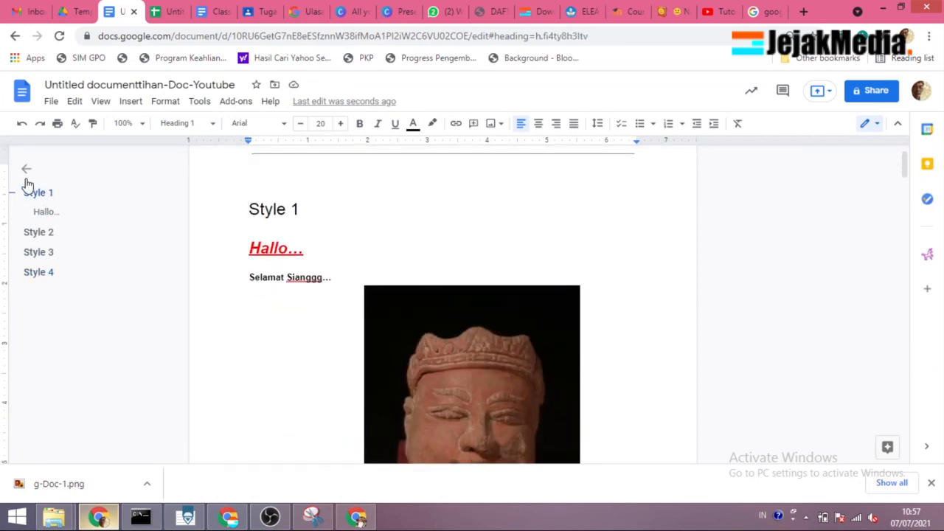
left_click(40, 233)
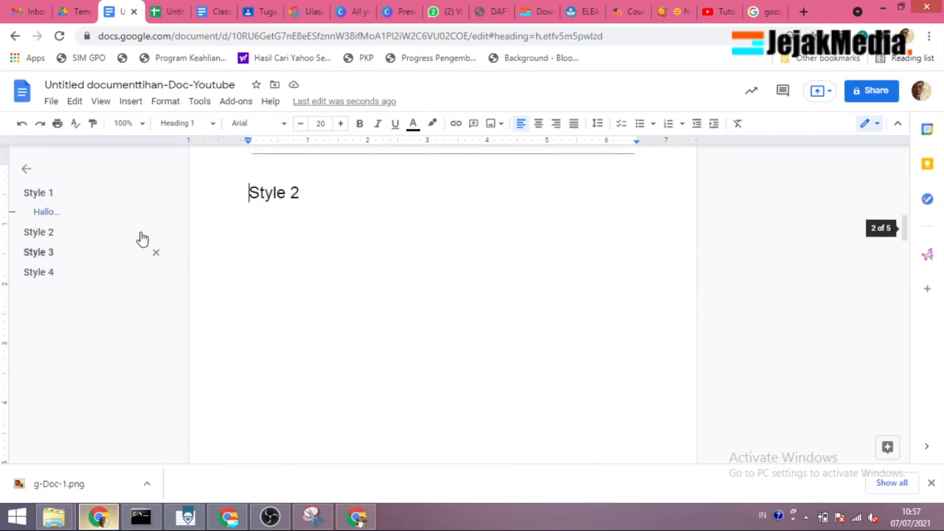
left_click(40, 253)
left_click(46, 273)
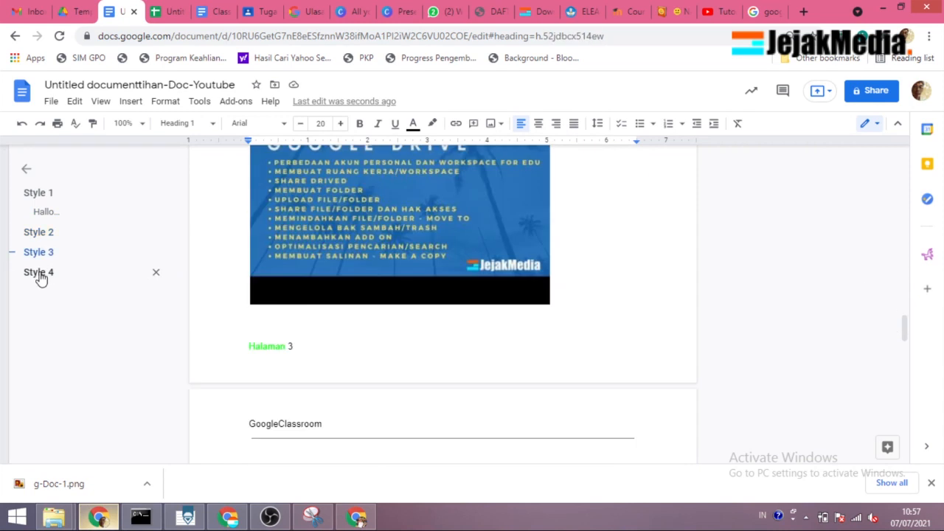
scroll(380, 294, "up", 3)
scroll(383, 294, "up", 20)
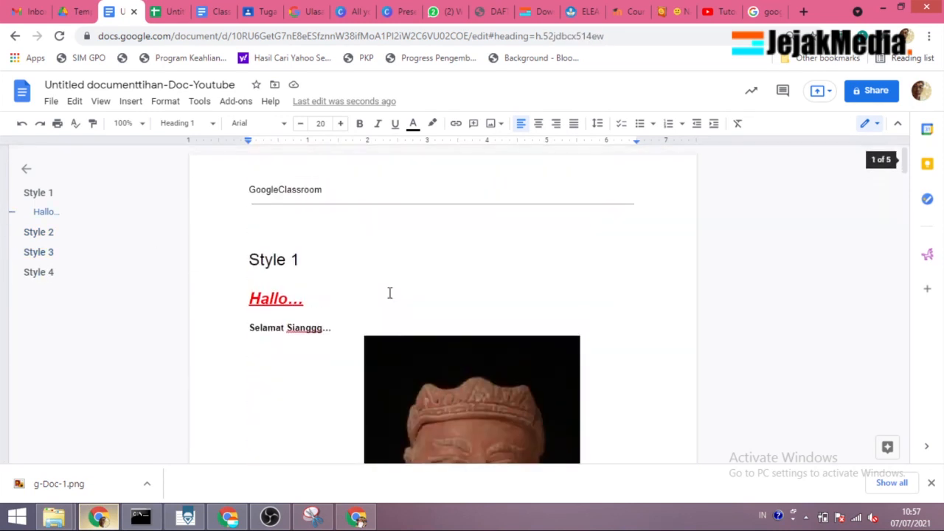
Step: Format the "Style 1" heading as bold, dark green text at size 29
double_click(276, 257)
left_click_drag(301, 255, 263, 258)
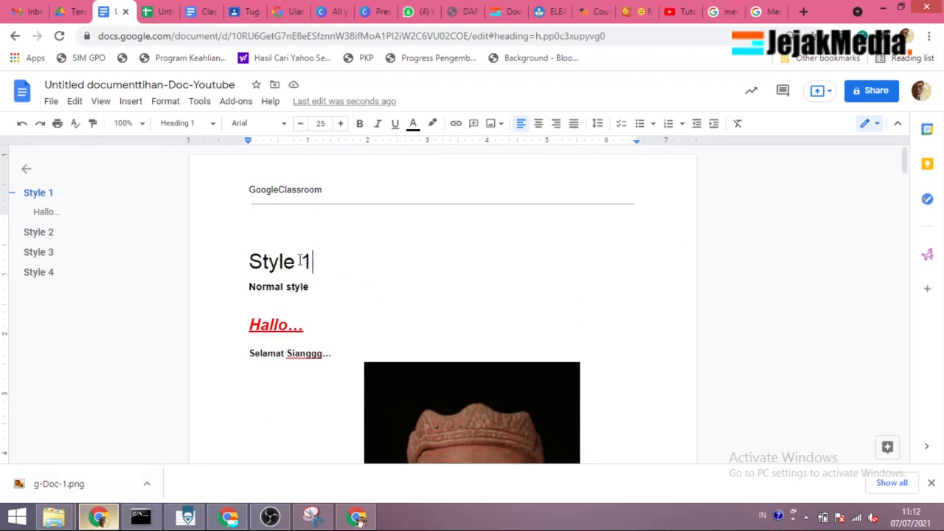
triple_click(251, 261)
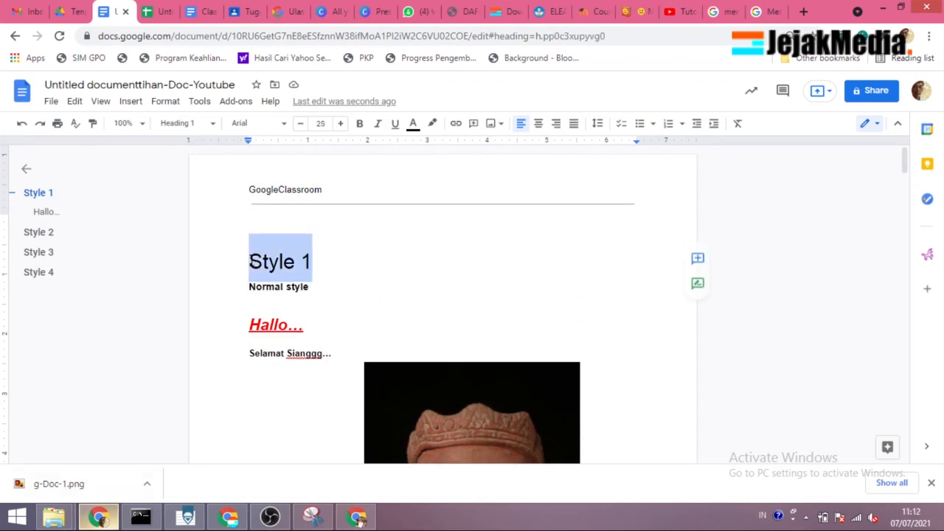
left_click(340, 123)
left_click(340, 123)
left_click(340, 123)
left_click(340, 123)
left_click(360, 123)
left_click(413, 123)
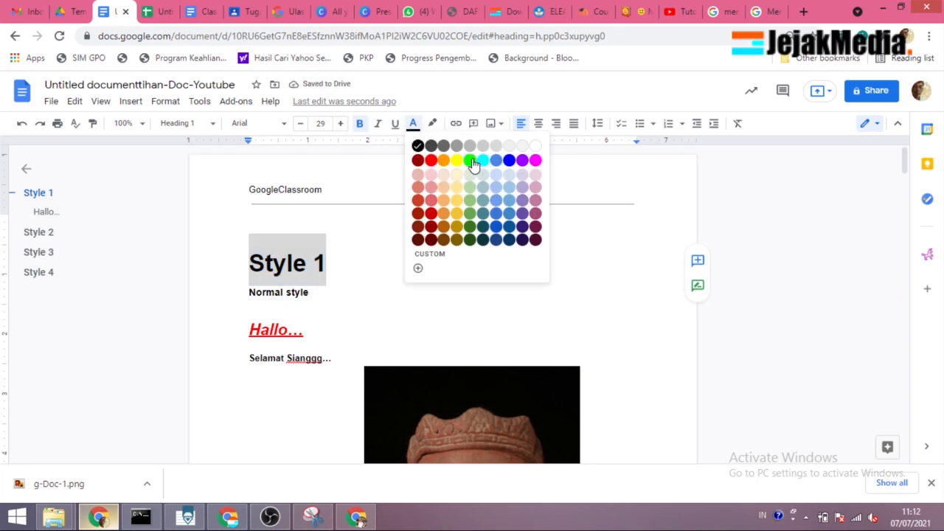
left_click(471, 227)
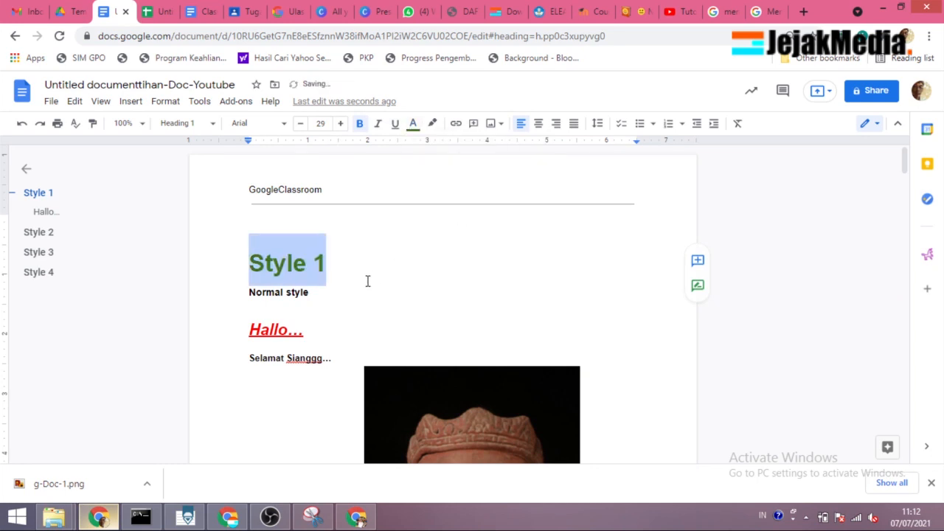
left_click(328, 271)
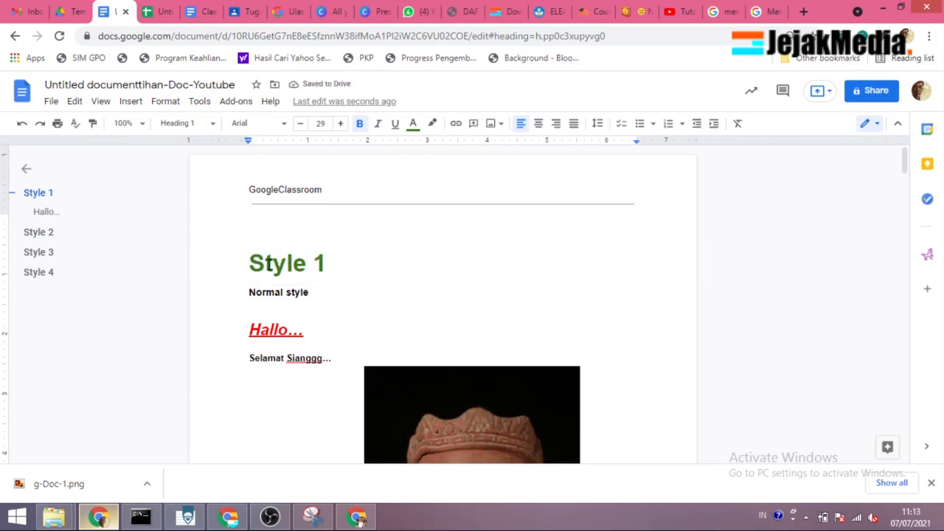
Step: Look at the "Style 2" heading through the document outline for comparison, and return to "Style 1"
left_click_drag(264, 264, 326, 264)
left_click(37, 234)
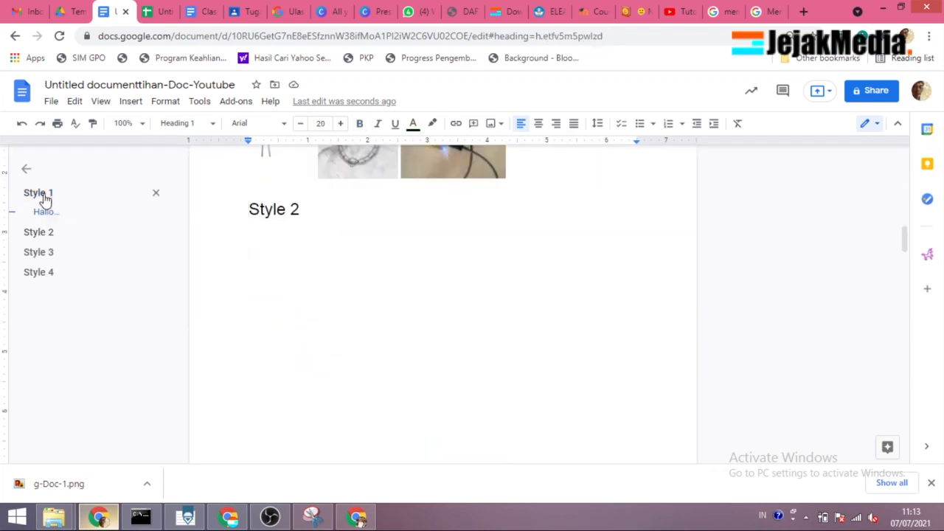
left_click(40, 194)
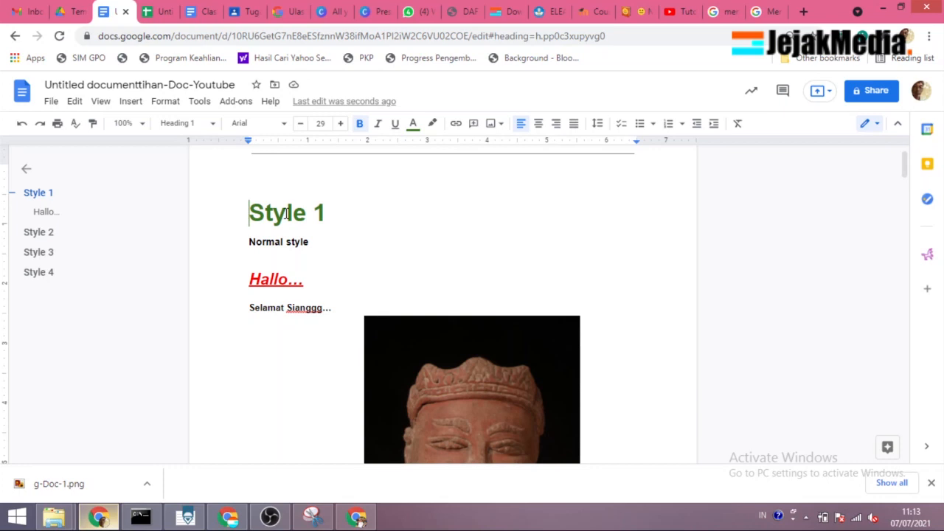
Step: Update the Heading 1 paragraph style to match the formatting of the "Style 1" heading
left_click(321, 214, "shift")
left_click(130, 101)
mouse_move(164, 108)
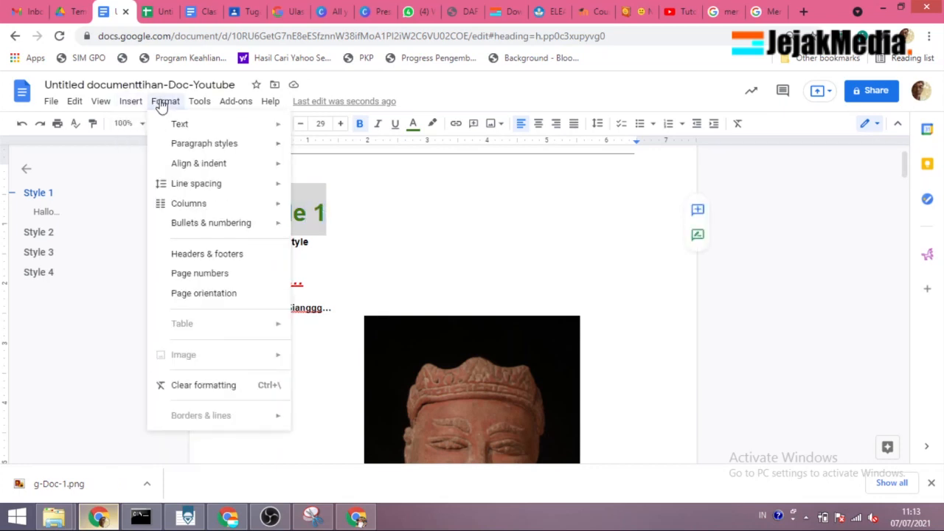
mouse_move(200, 143)
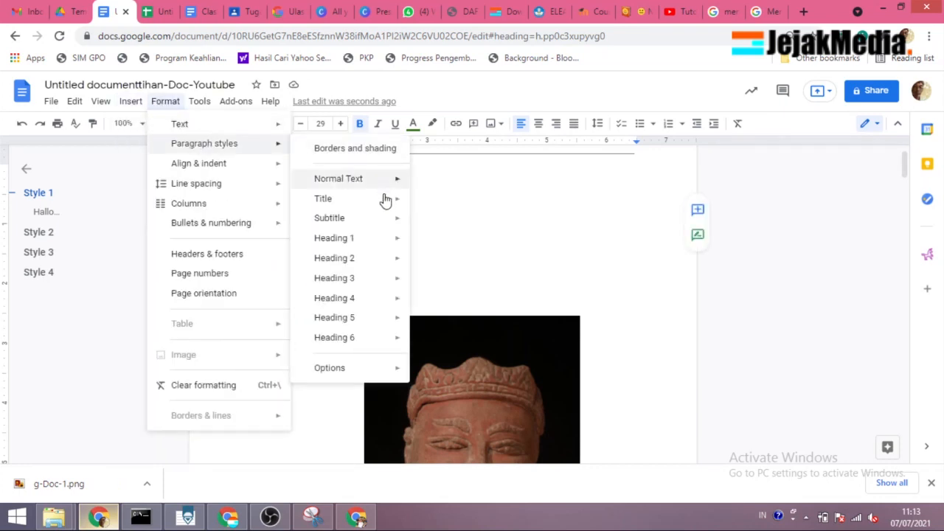
mouse_move(381, 243)
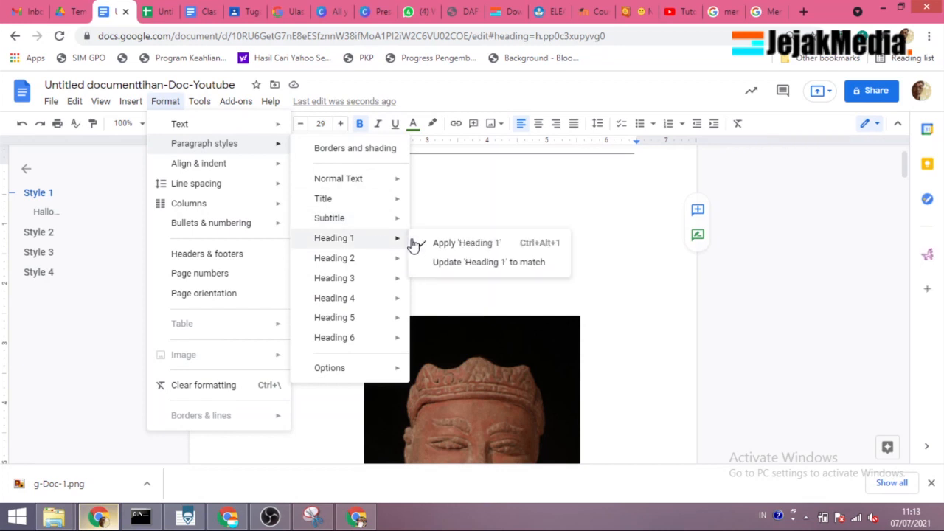
left_click(462, 263)
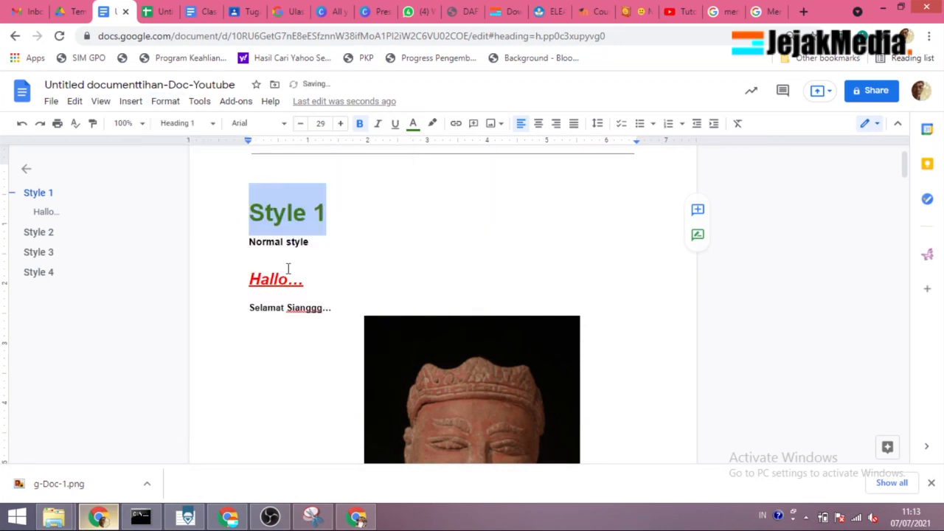
Step: Check the formatting of the "Style 2" and "Style 3" headings through the document outline
left_click(52, 235)
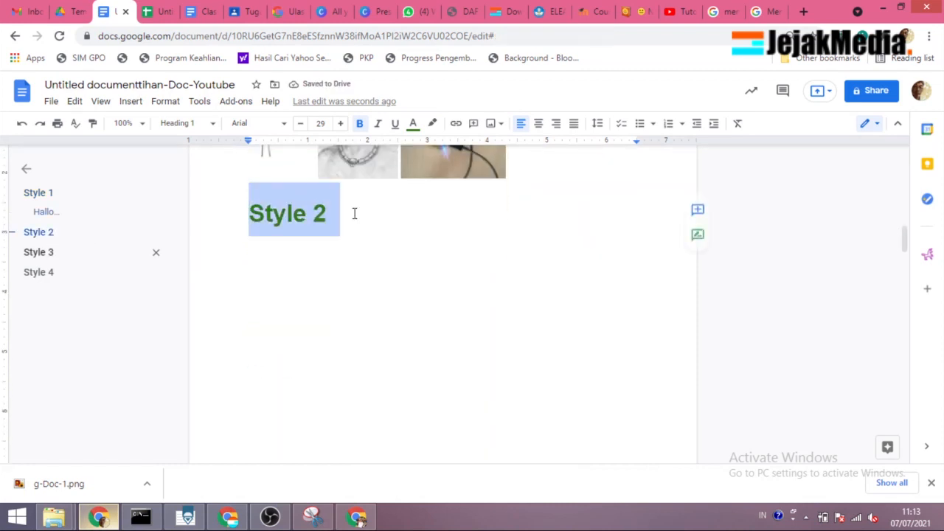
left_click(39, 252)
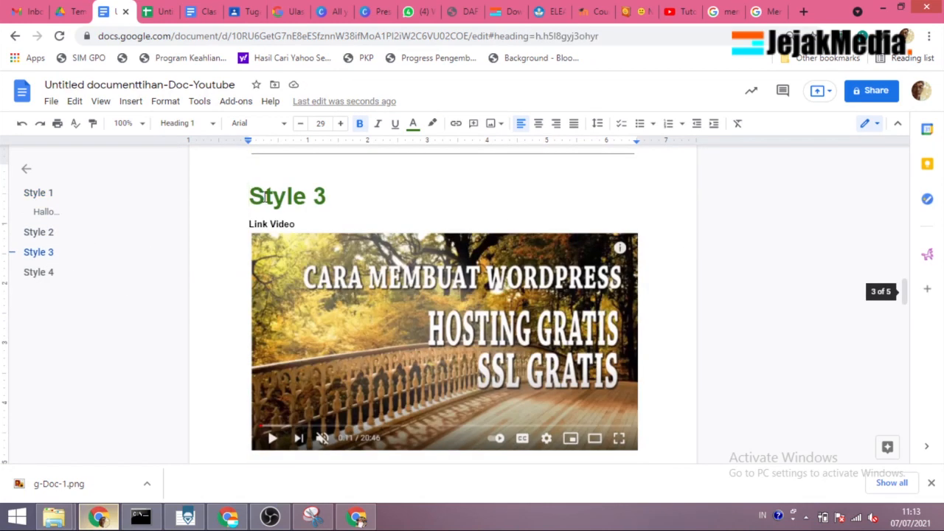
scroll(302, 209, "up", 3)
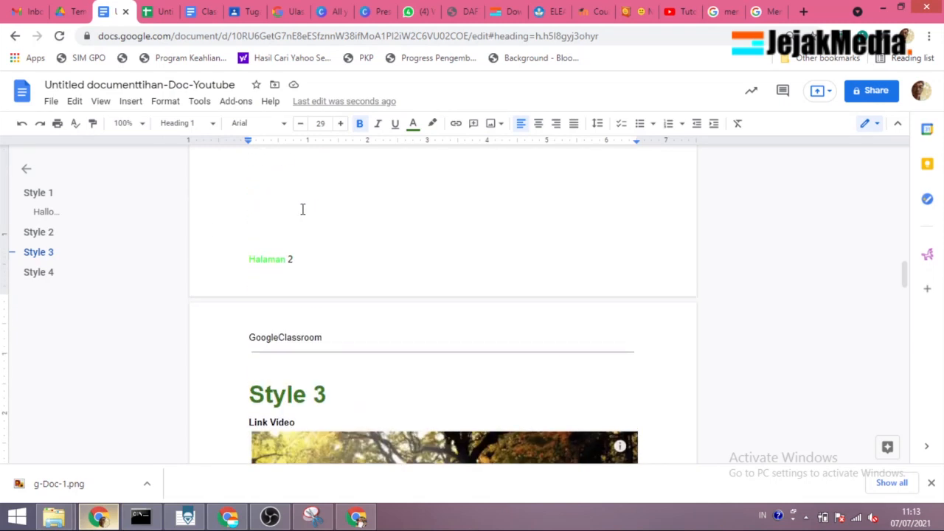
scroll(303, 209, "up", 15)
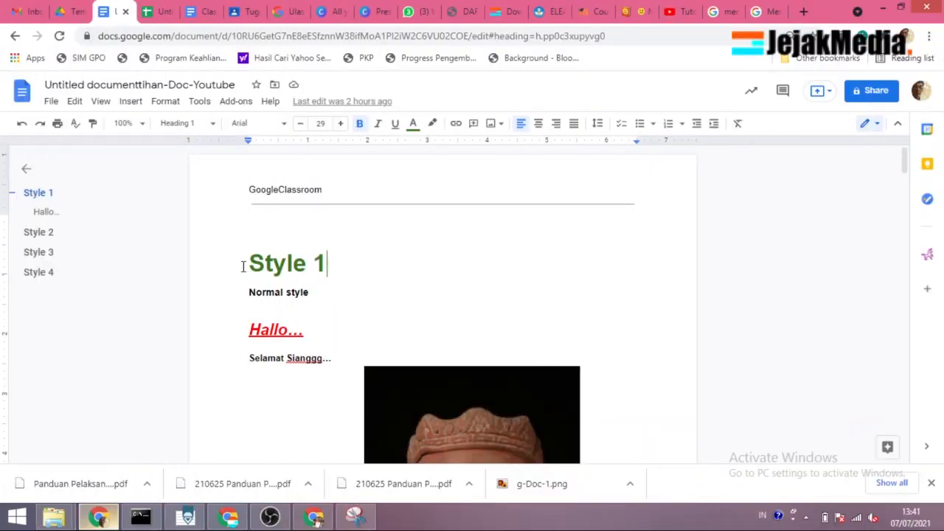
Step: Add the comment "ok" to the "Style 1" heading and switch the document to suggesting mode
left_click_drag(327, 264, 243, 267)
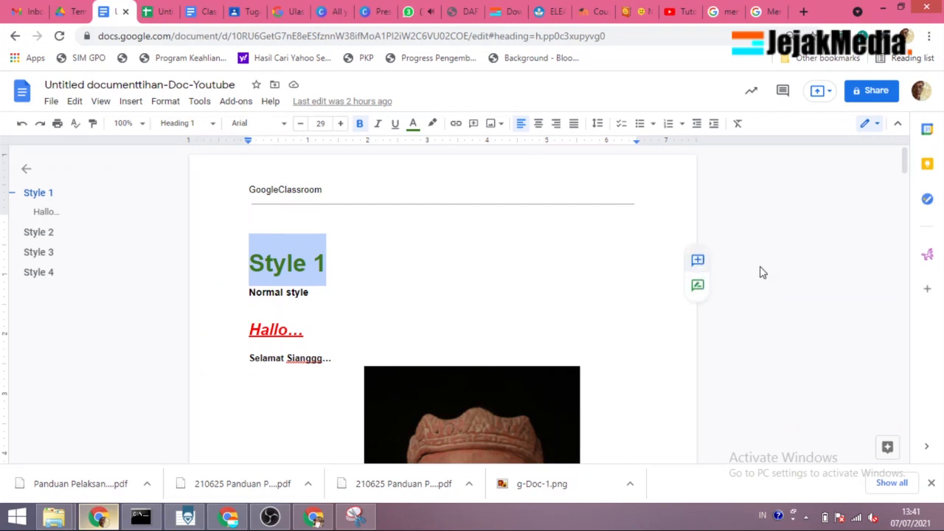
key("ctrl+alt+m")
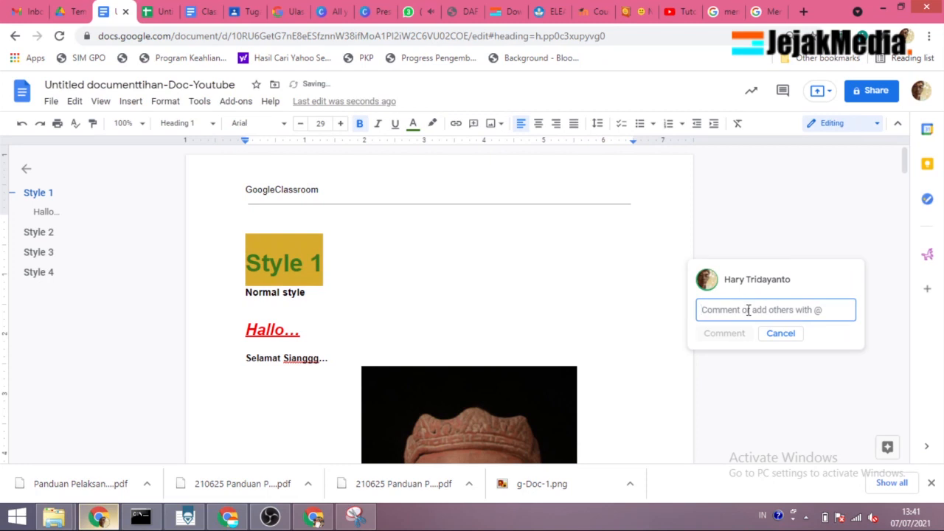
type("d")
type("k")
left_click(741, 336)
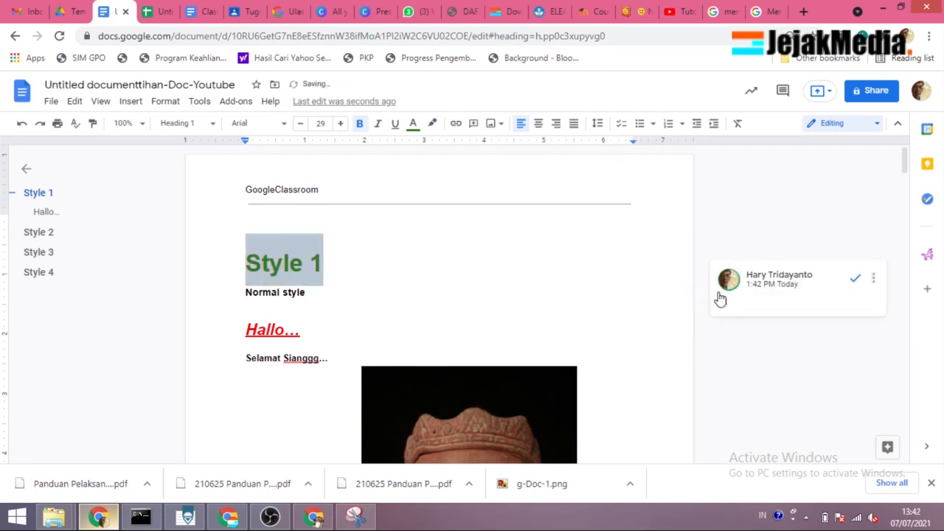
left_click(696, 291)
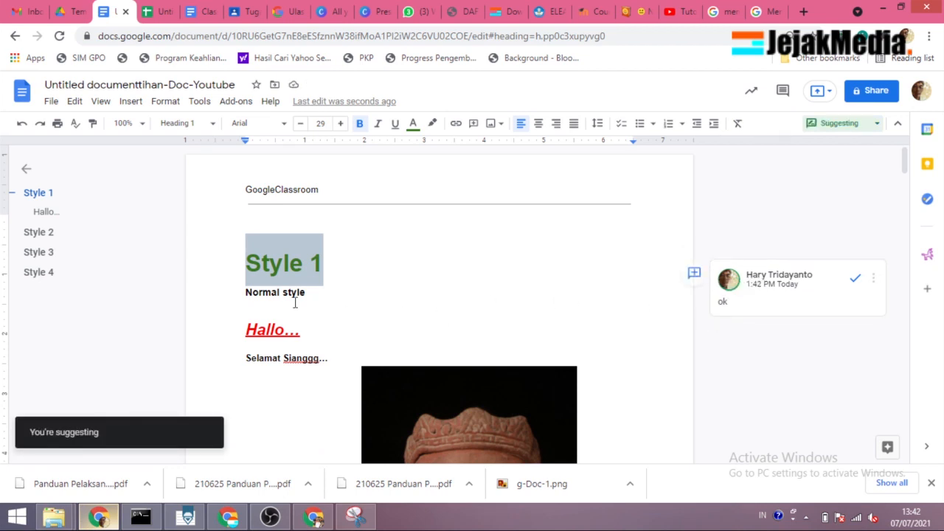
Step: Draft the comment "gambar diperbesar @" on the statue head image, leaving it unposted
left_click(492, 389)
scroll(626, 337, "down", 3)
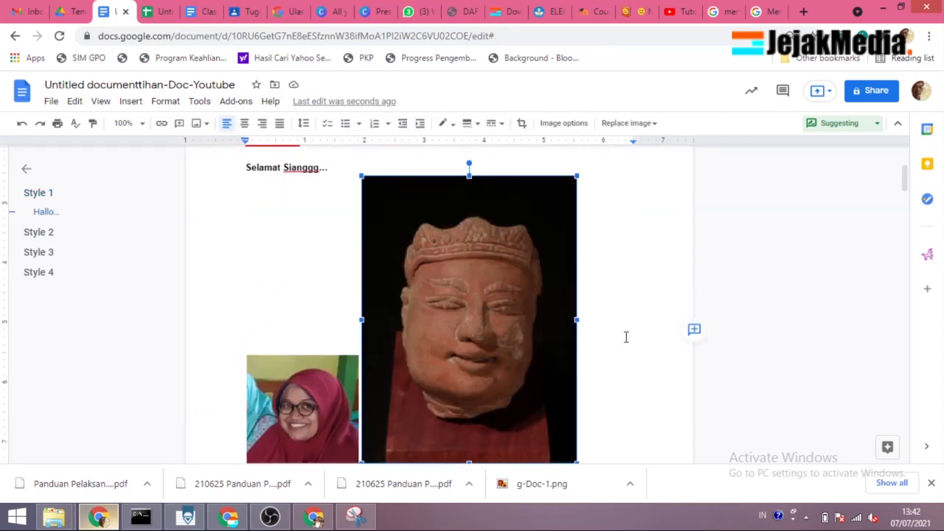
left_click(694, 333)
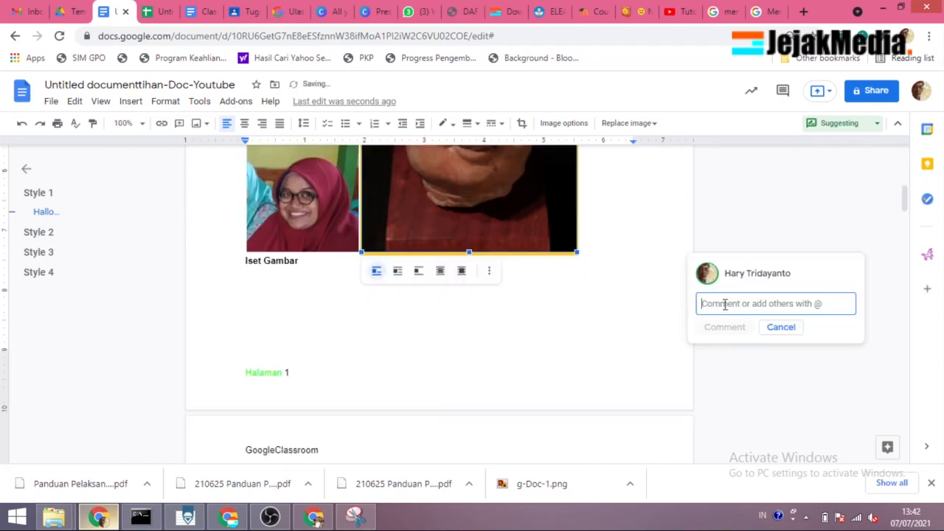
type("gam")
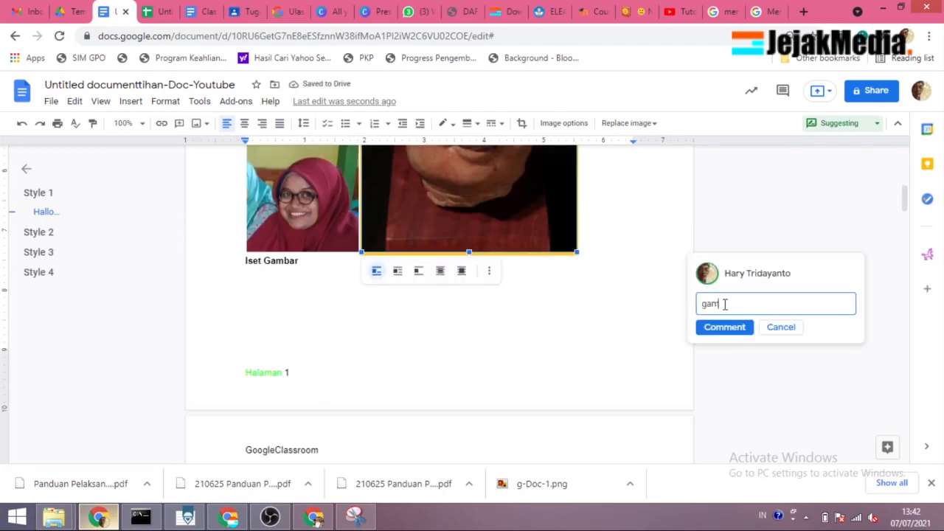
type("bar fiperbesar")
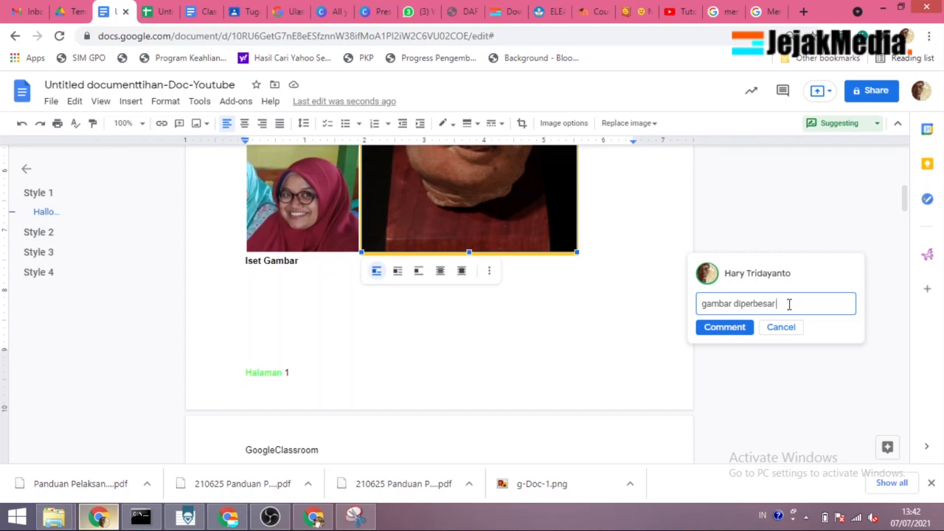
type("@")
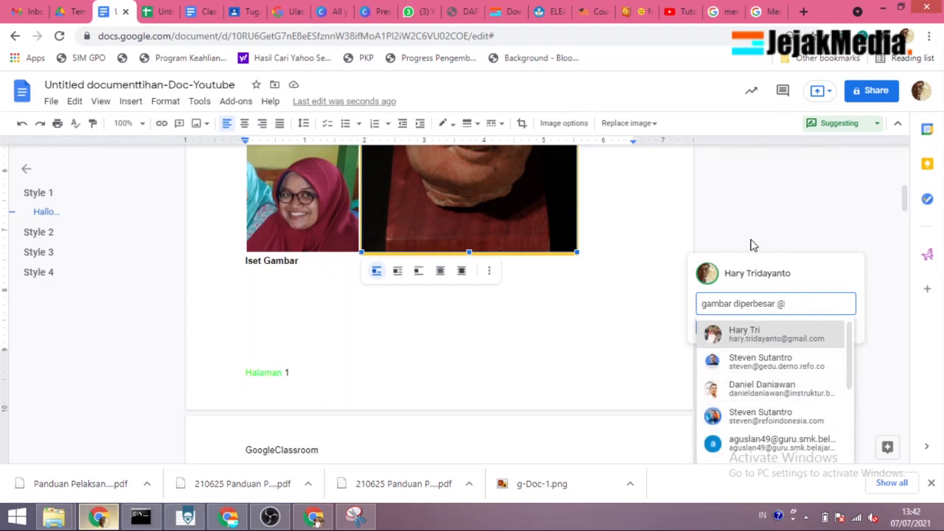
left_click(675, 291)
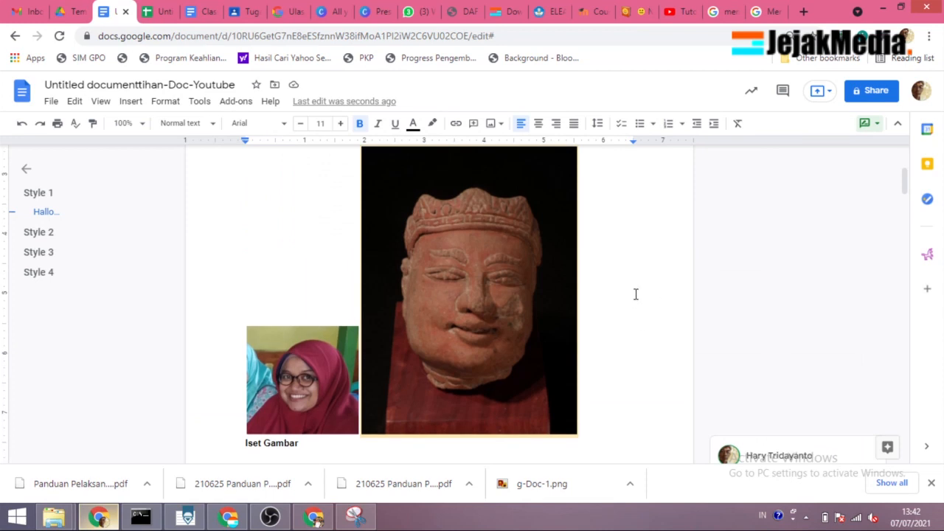
Step: Return to the start of the document and open its sharing settings
scroll(406, 331, "up", 2)
scroll(406, 331, "down", 2)
scroll(406, 331, "up", 3)
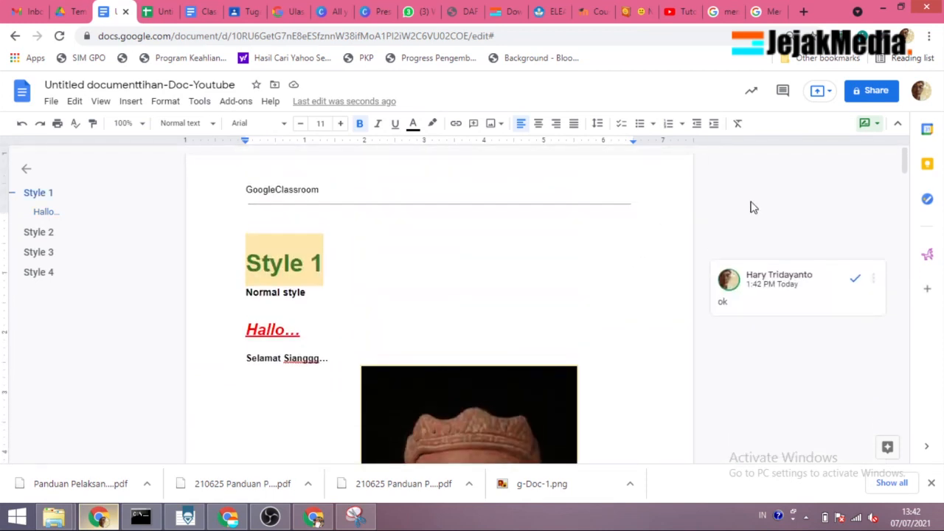
left_click(864, 94)
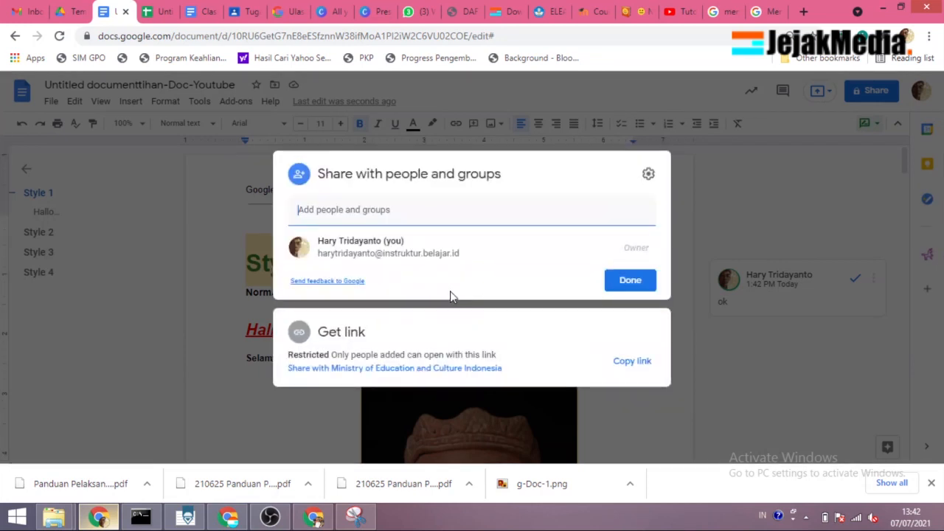
Step: Try adding a suggested contact as a sharing recipient, view the role choices, and remove the contact
left_click(384, 213)
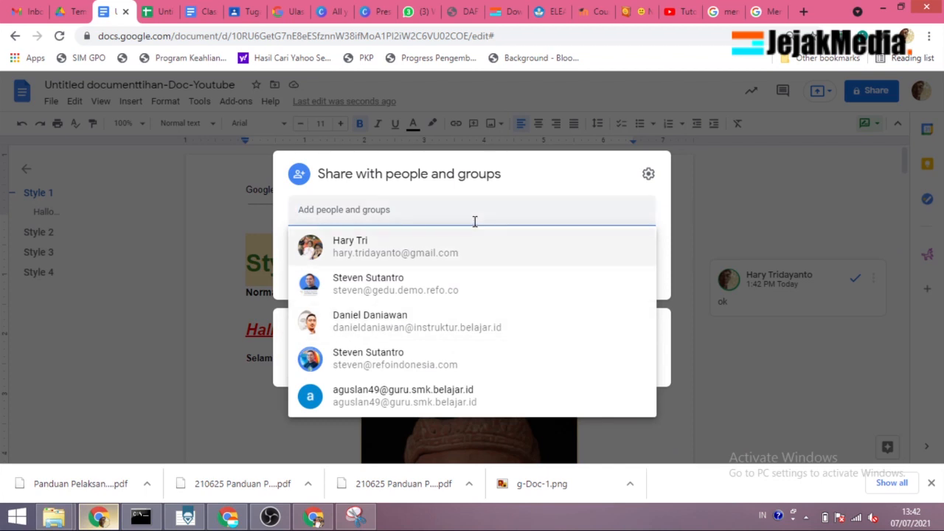
left_click(425, 312)
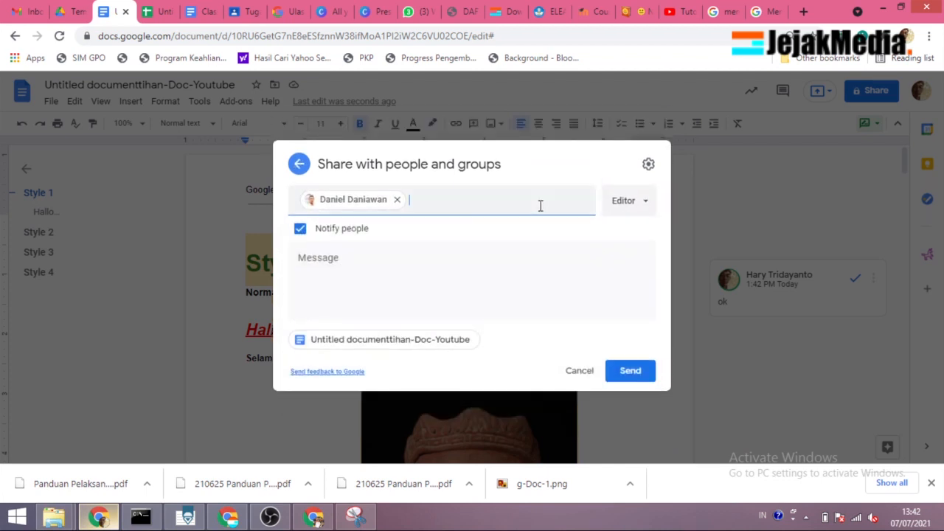
left_click(645, 203)
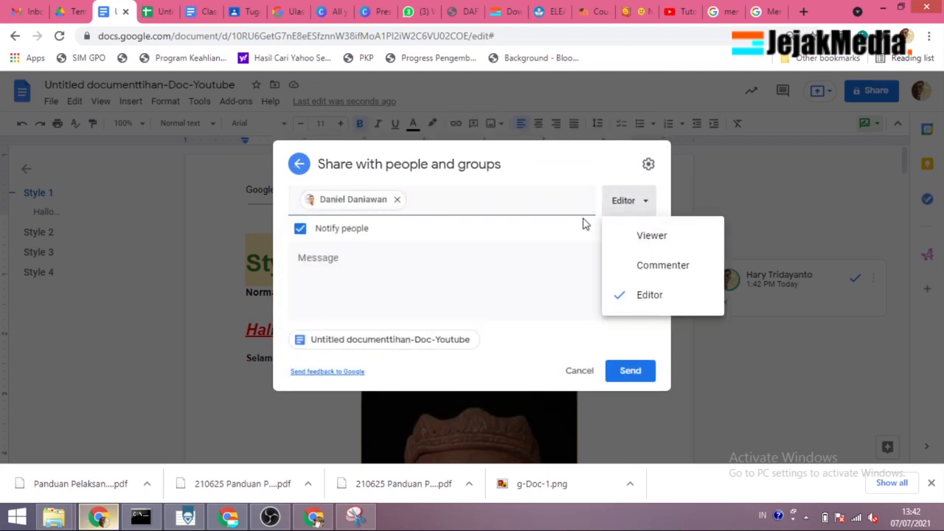
left_click(531, 196)
left_click(396, 199)
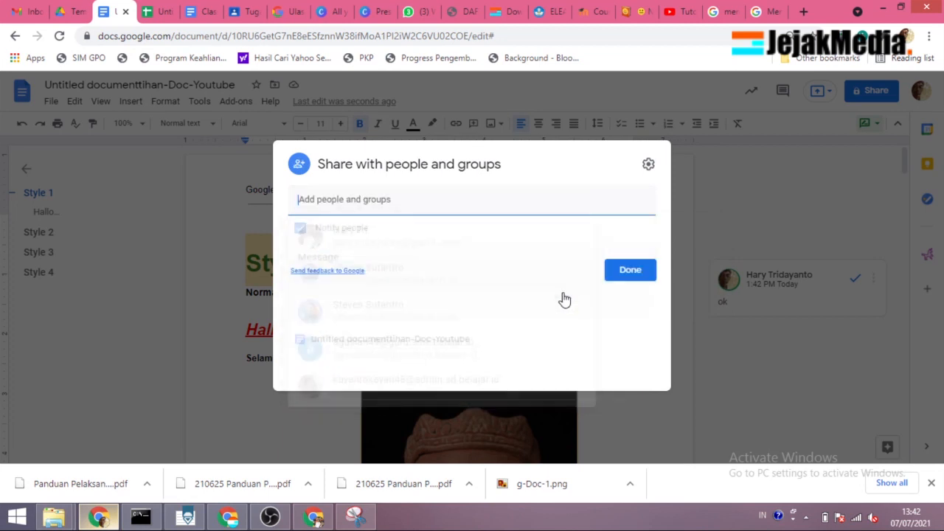
Step: Try link access for Ministry of Education and Culture Indonesia, for anyone with the link, and Restricted
left_click(395, 369)
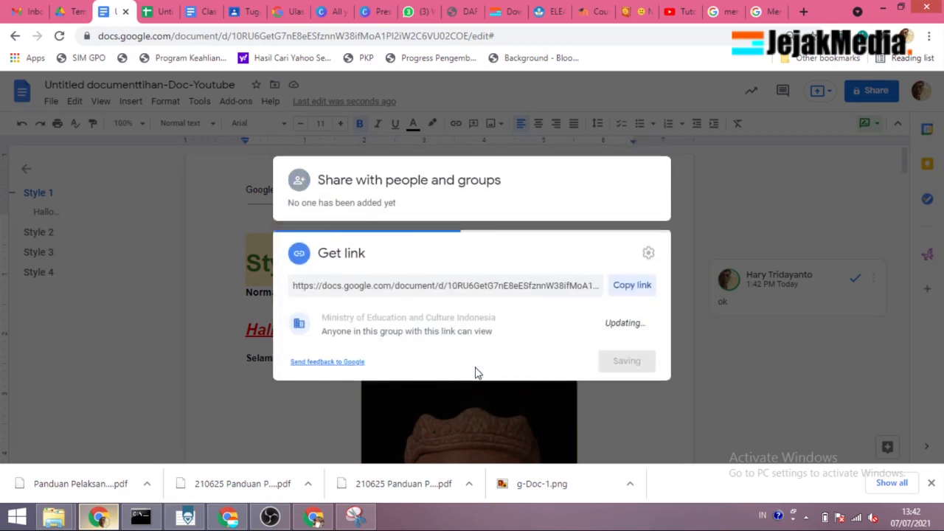
left_click(505, 322)
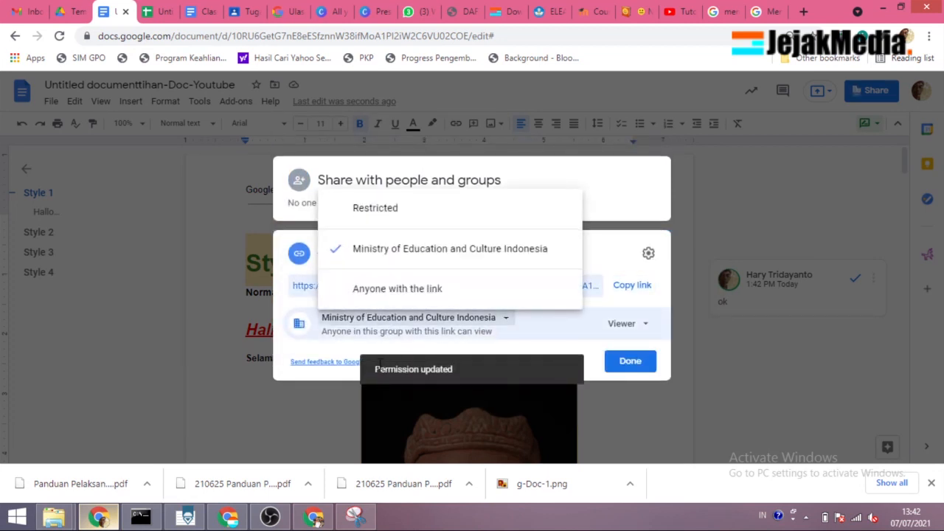
left_click(392, 297)
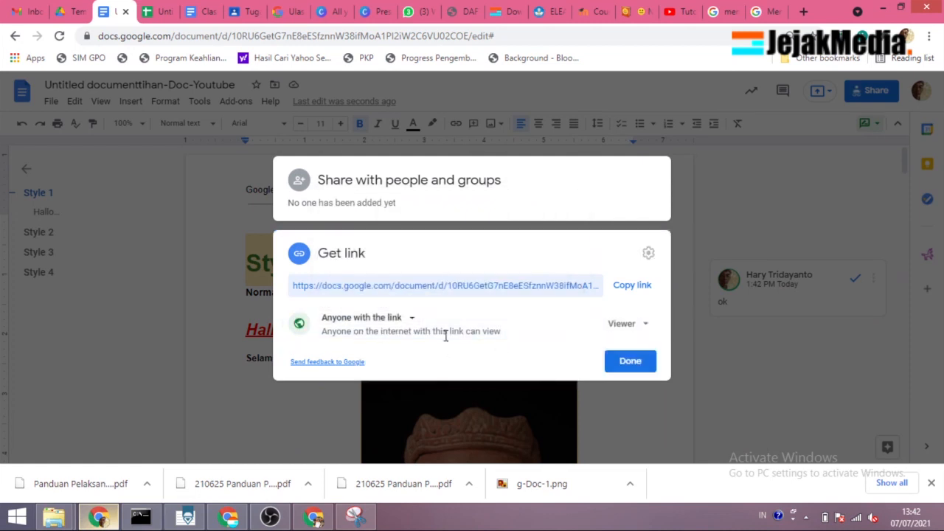
left_click(412, 321)
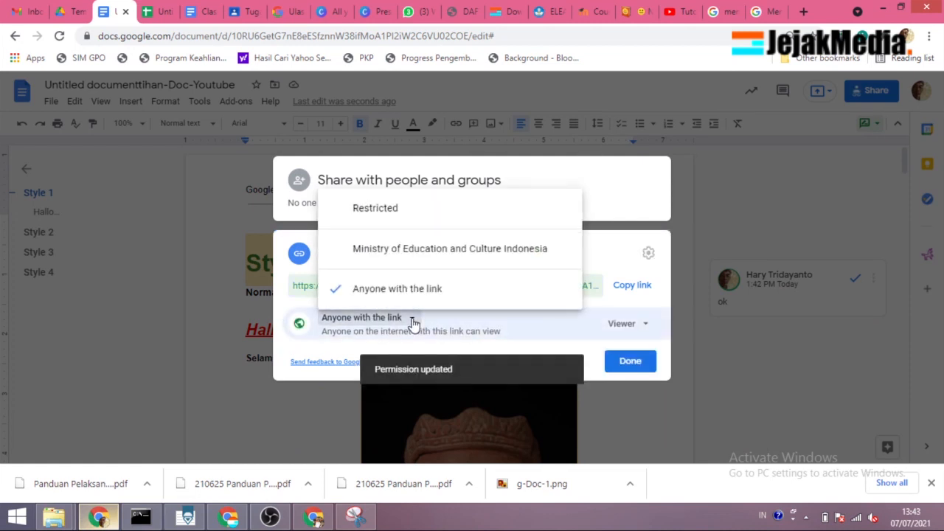
left_click(397, 213)
Step: Set link access to Anyone with the link, keep the Viewer role after viewing the role options, and close the sharing settings
left_click(375, 322)
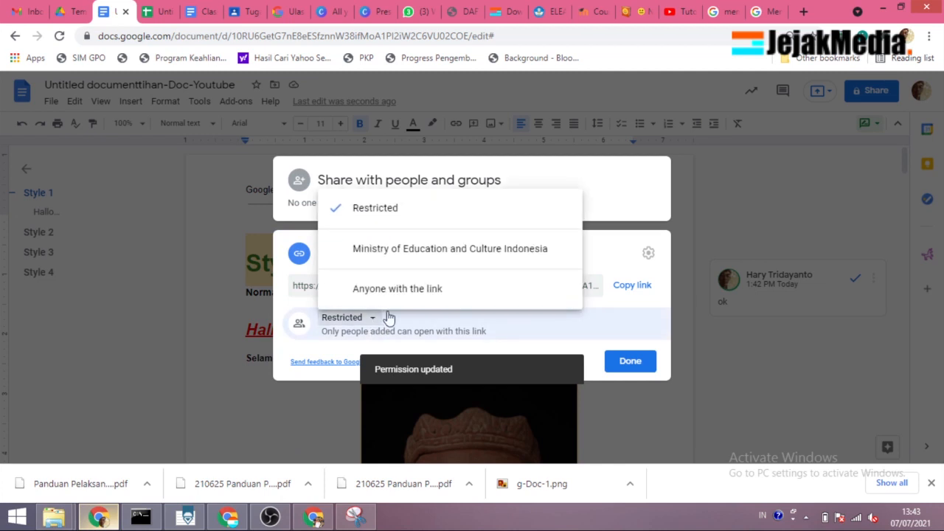
left_click(405, 295)
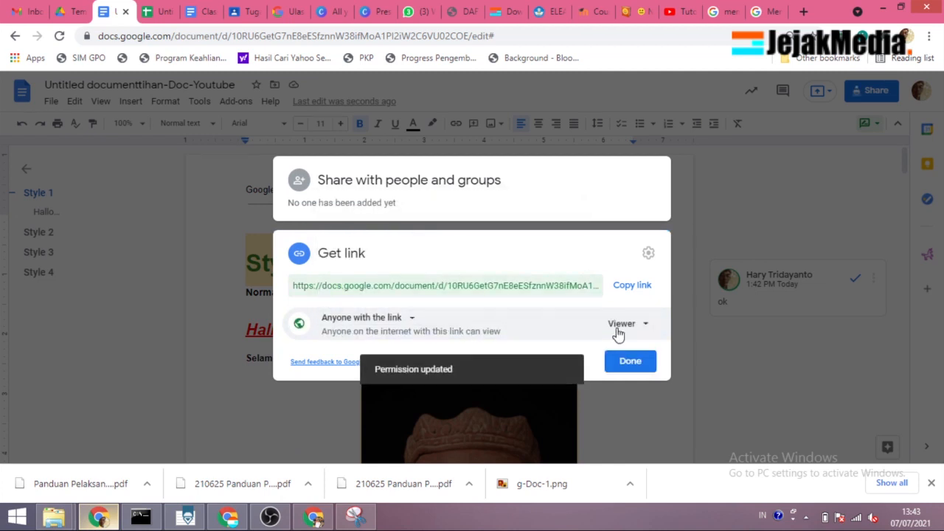
left_click(646, 330)
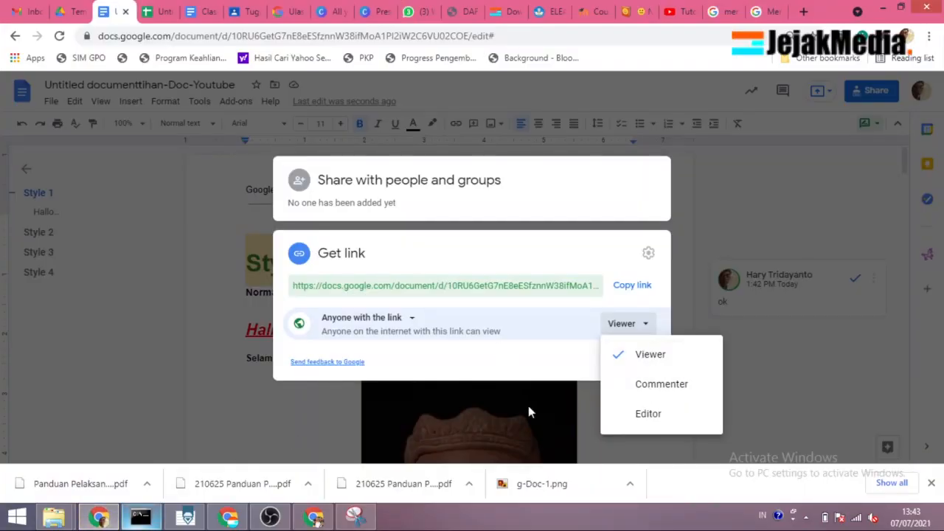
left_click(281, 407)
left_click(281, 406)
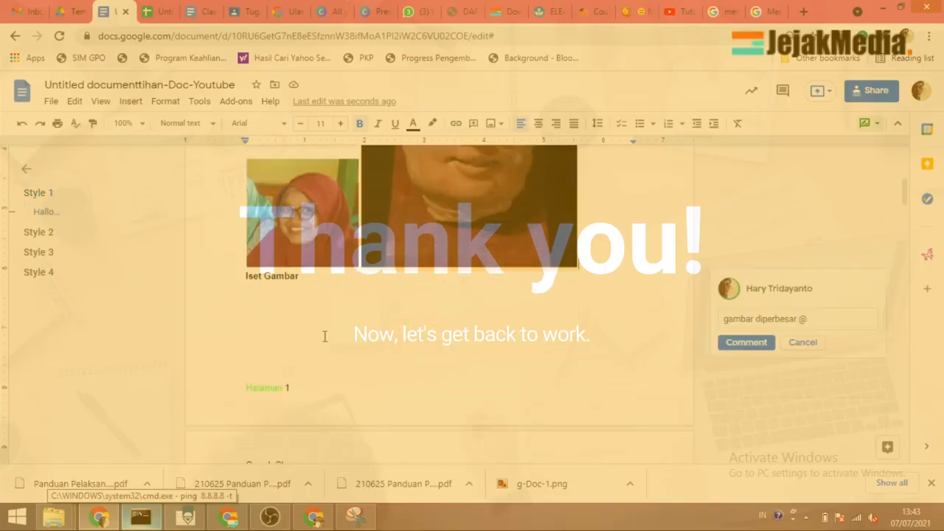